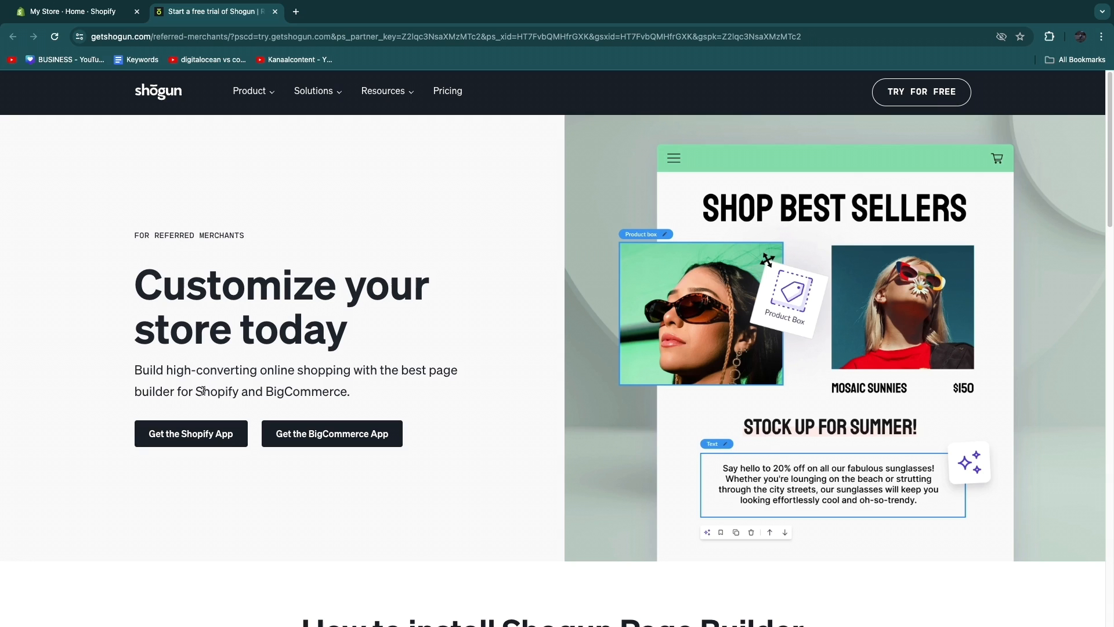
drag(199, 392, 238, 400)
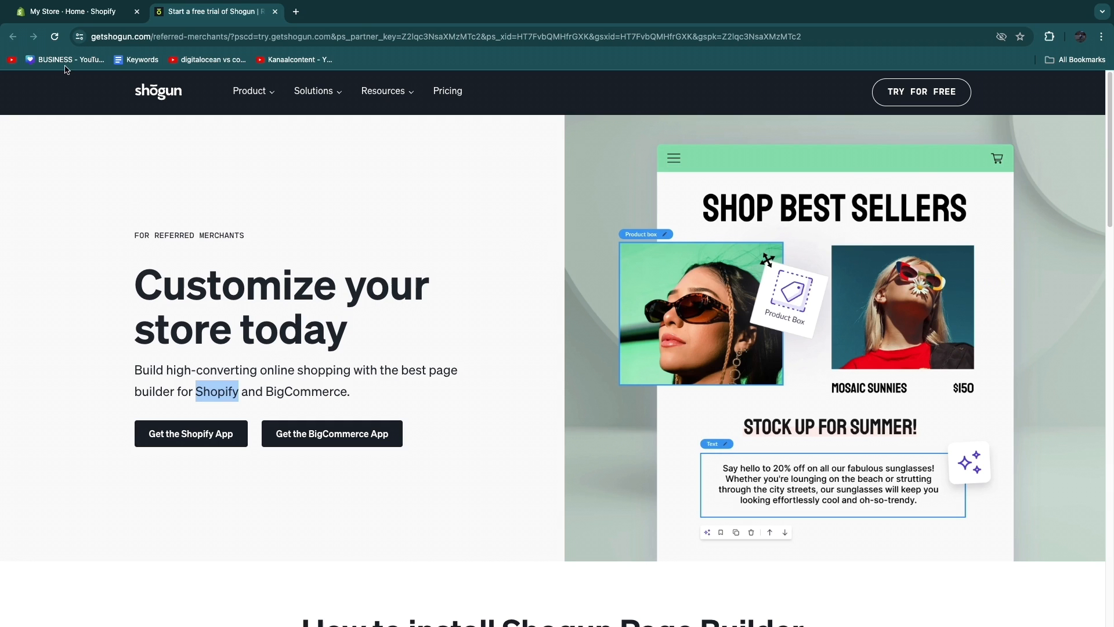
click(58, 14)
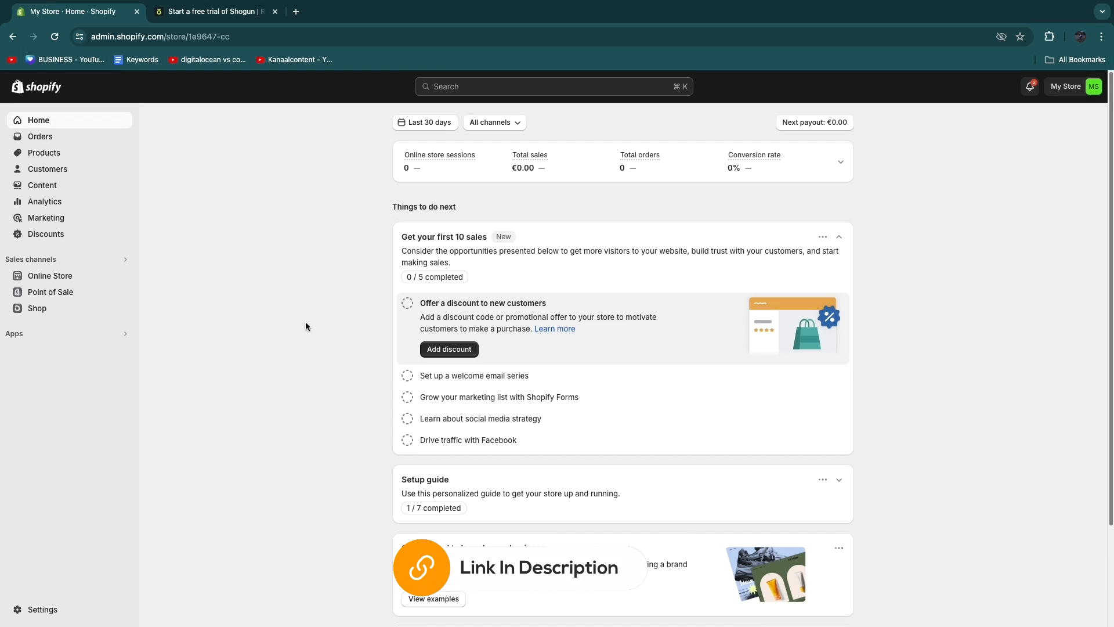
click(222, 19)
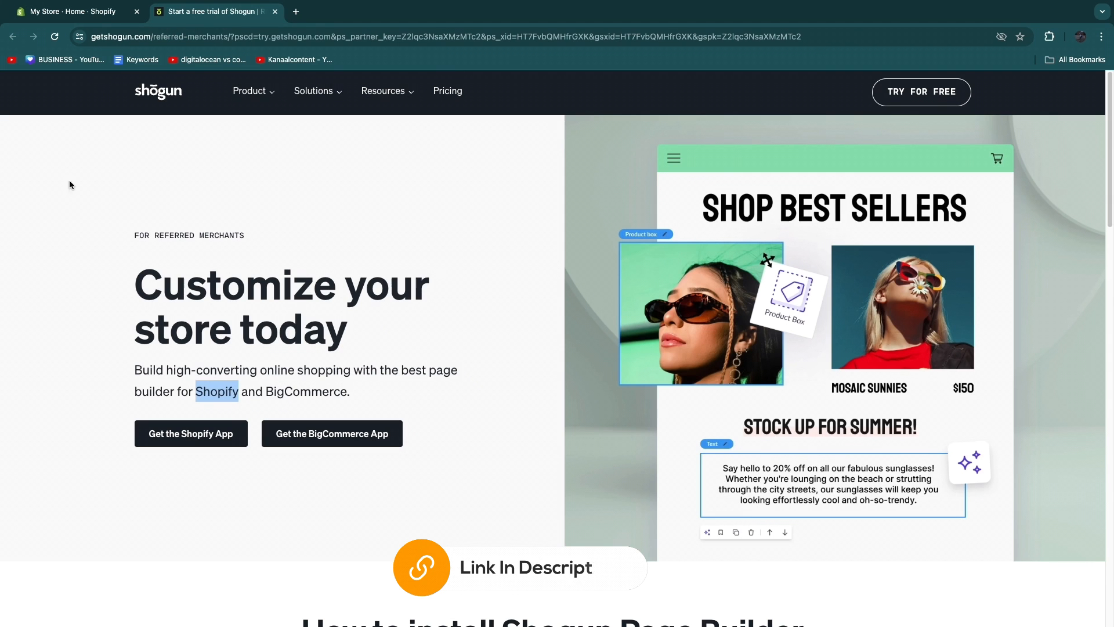
click(92, 158)
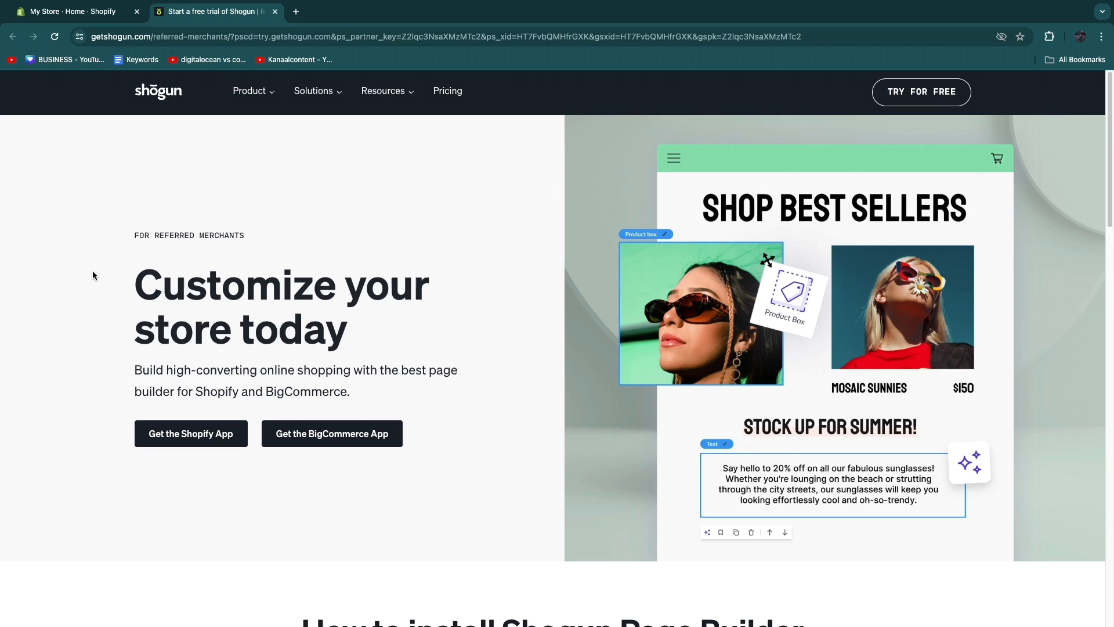
Step: Get Shogun's Shopify app from the referral page and install Shogun Landing Page Builder on the store
click(197, 440)
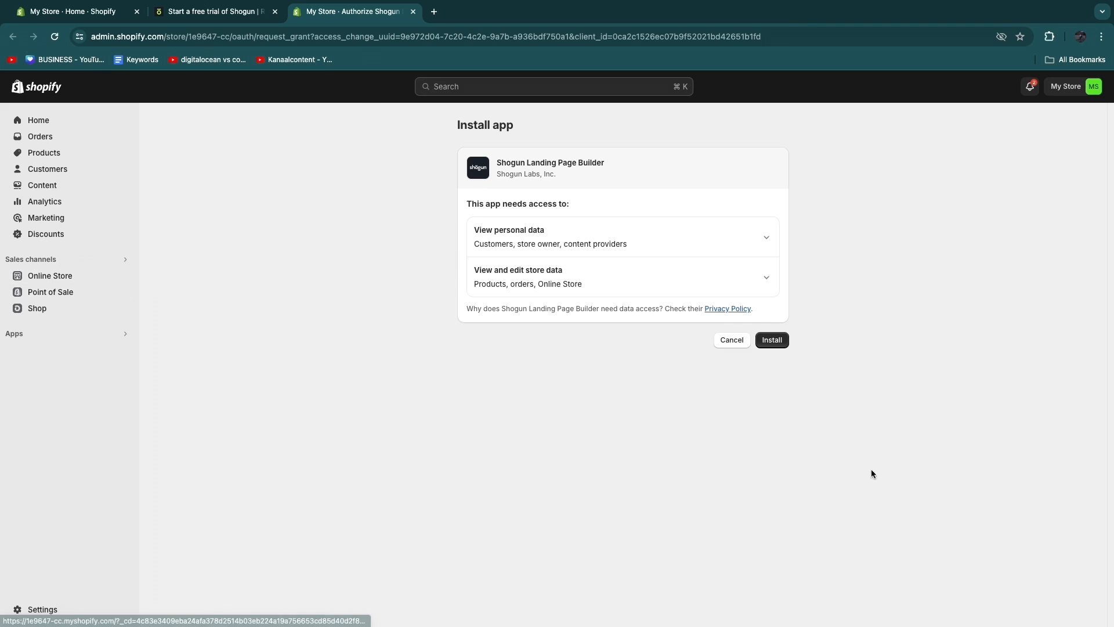
click(776, 340)
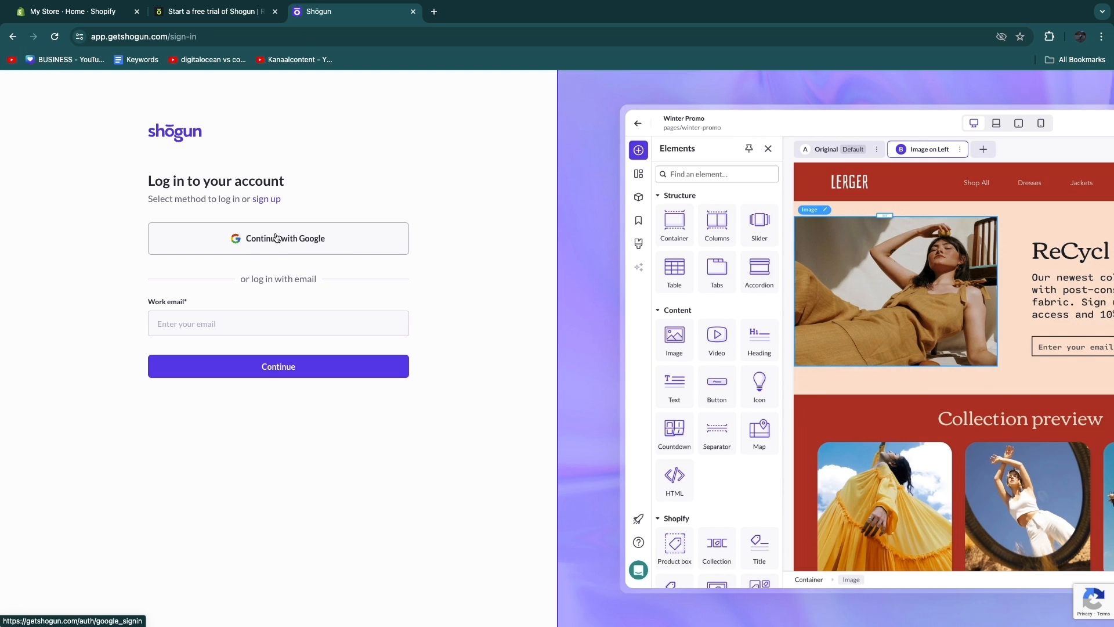
Step: Start a free Shogun trial from the referral page and sign up with a Google account
click(217, 12)
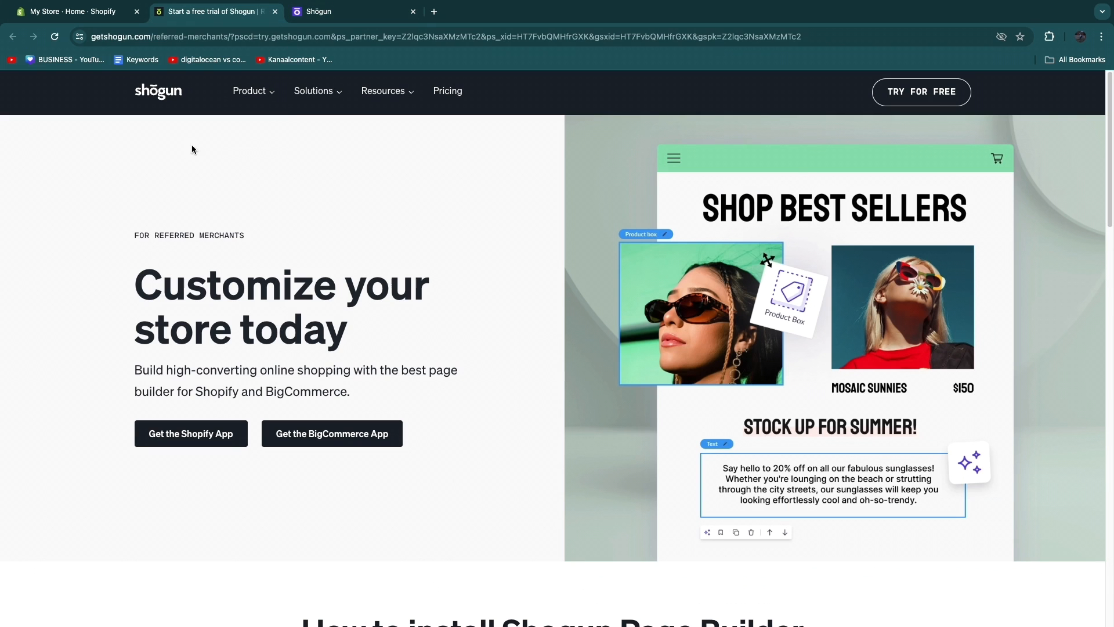
click(923, 101)
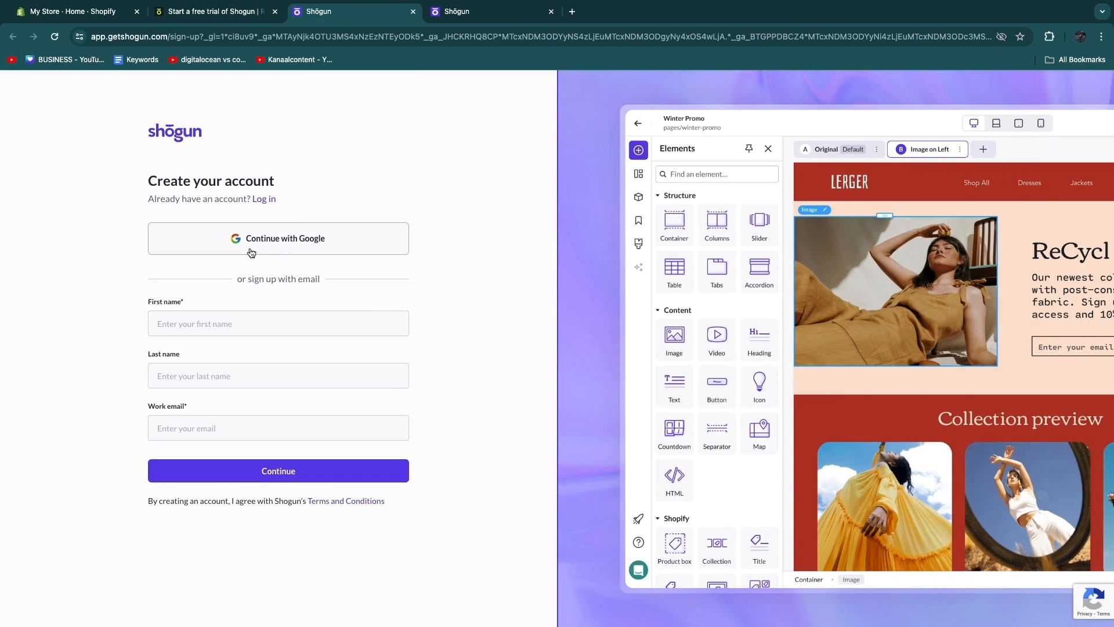
click(348, 229)
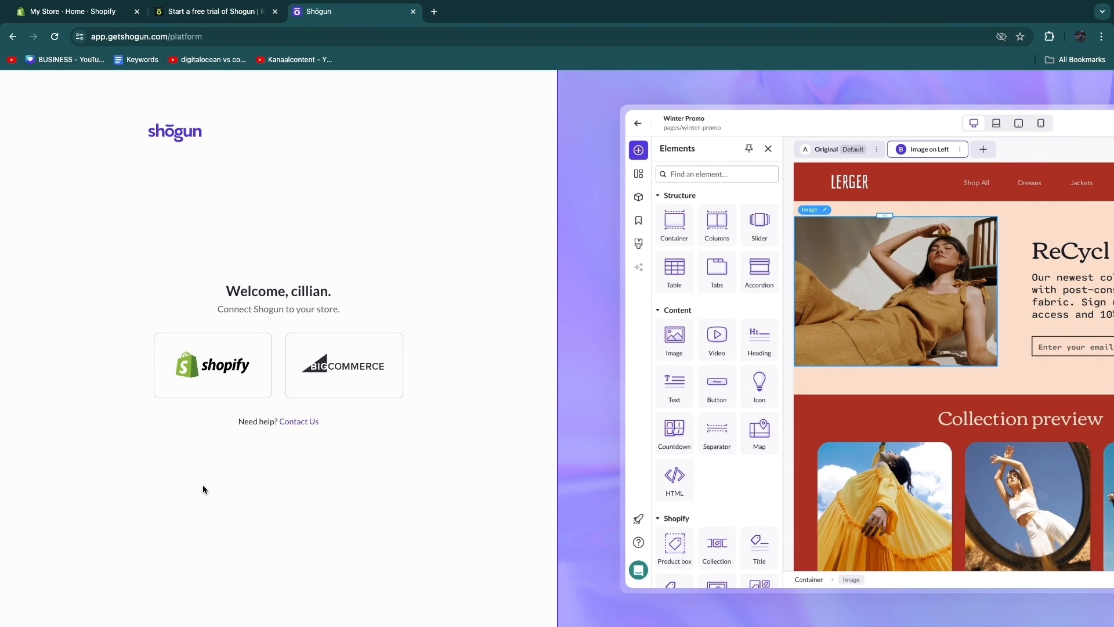
Step: Choose Shopify as the platform to connect and copy the store's myshopify.com subdomain from the Shopify store settings
click(201, 369)
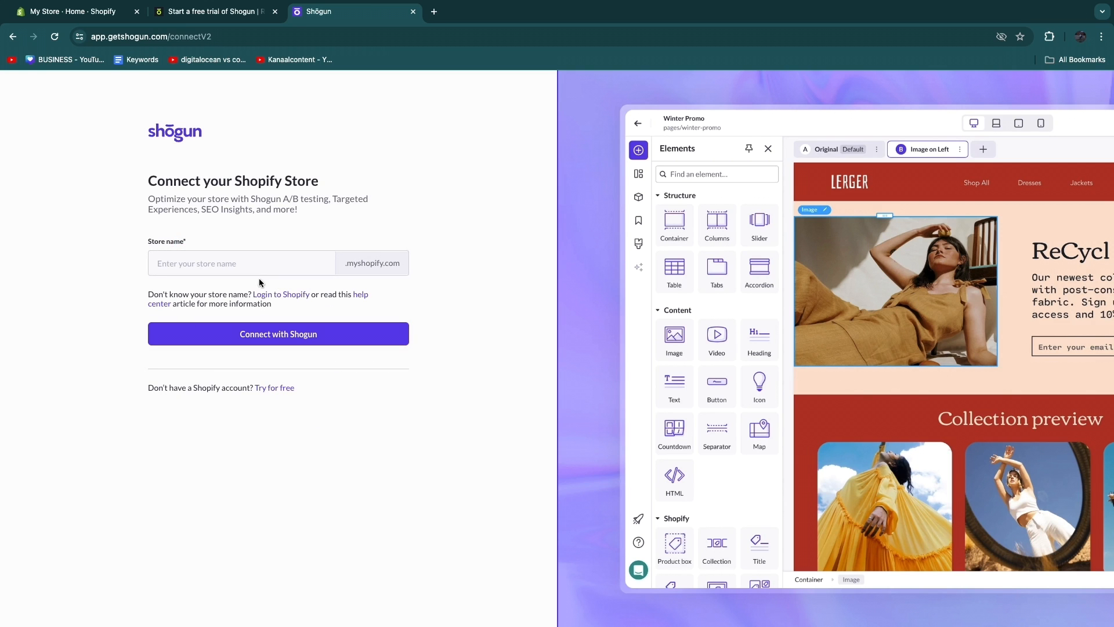
click(57, 10)
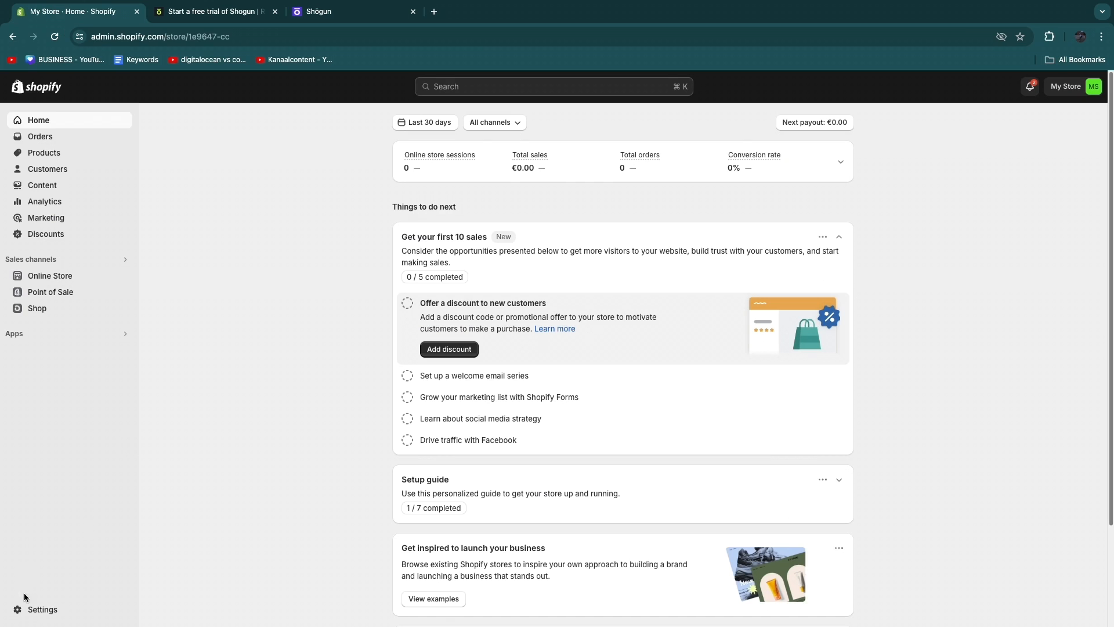
click(65, 608)
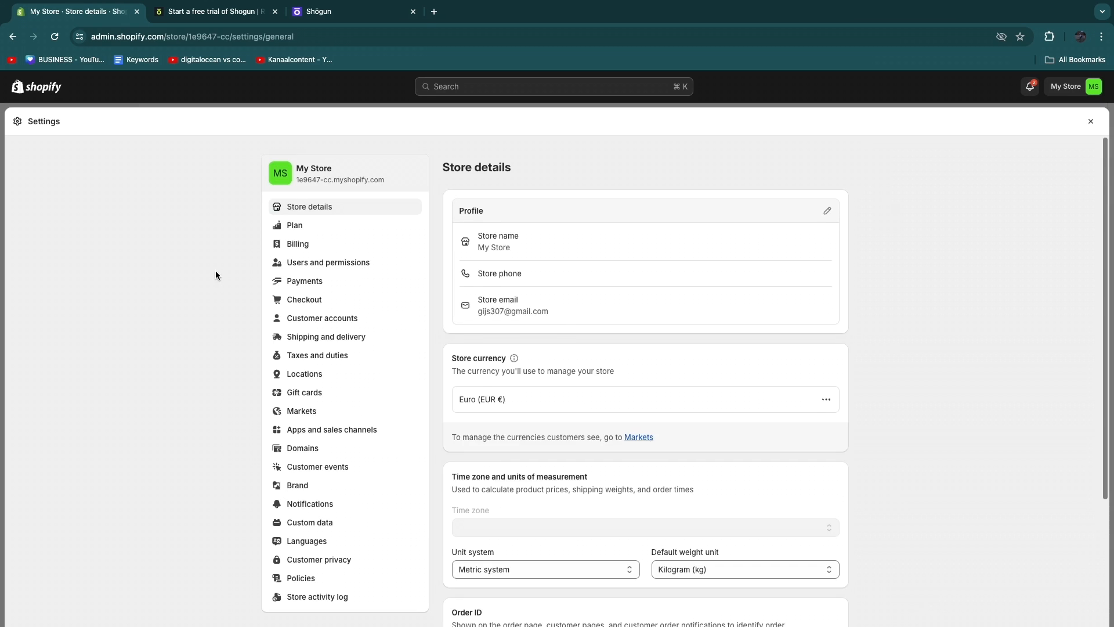
drag(296, 180, 332, 181)
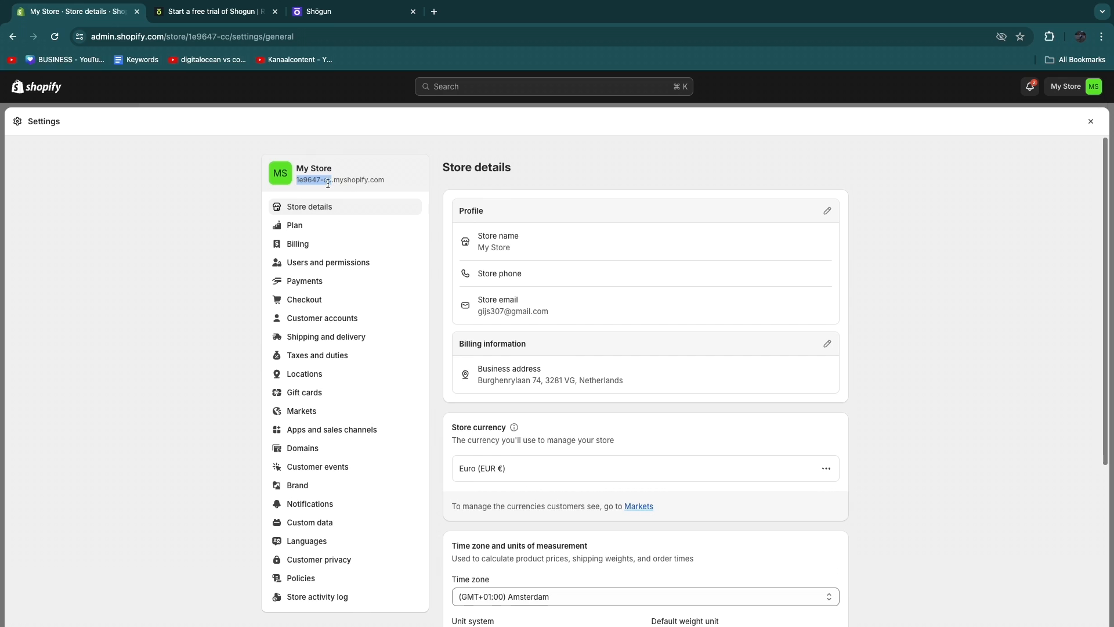
right_click(300, 181)
click(324, 211)
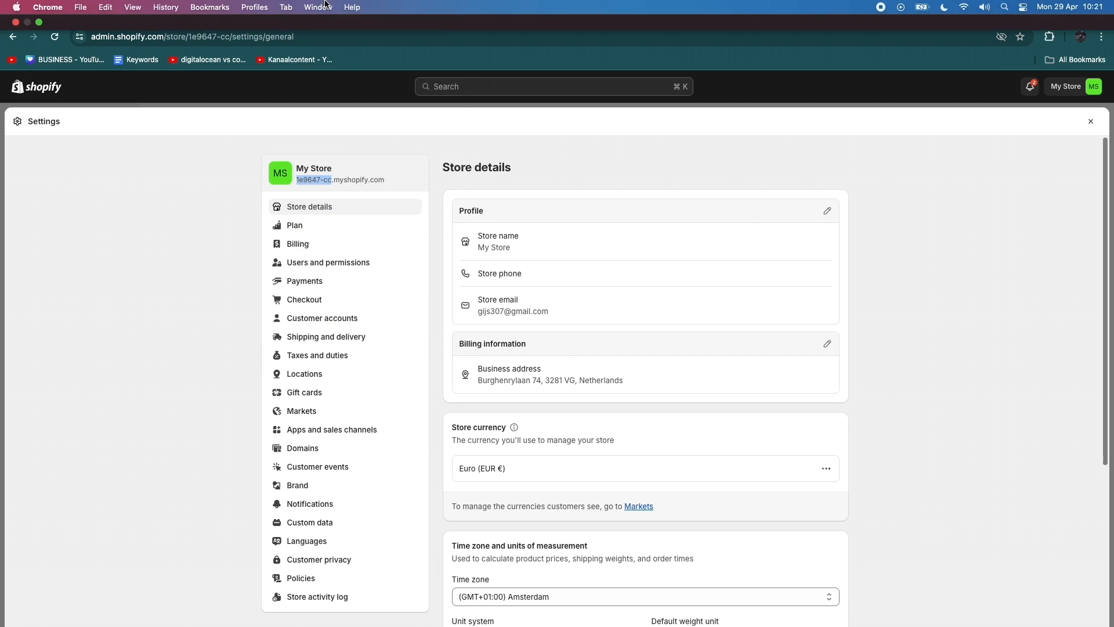
Step: Connect the Shopify store to Shogun using the copied store name and approve the app's updated data access
click(322, 16)
click(244, 264)
right_click(245, 265)
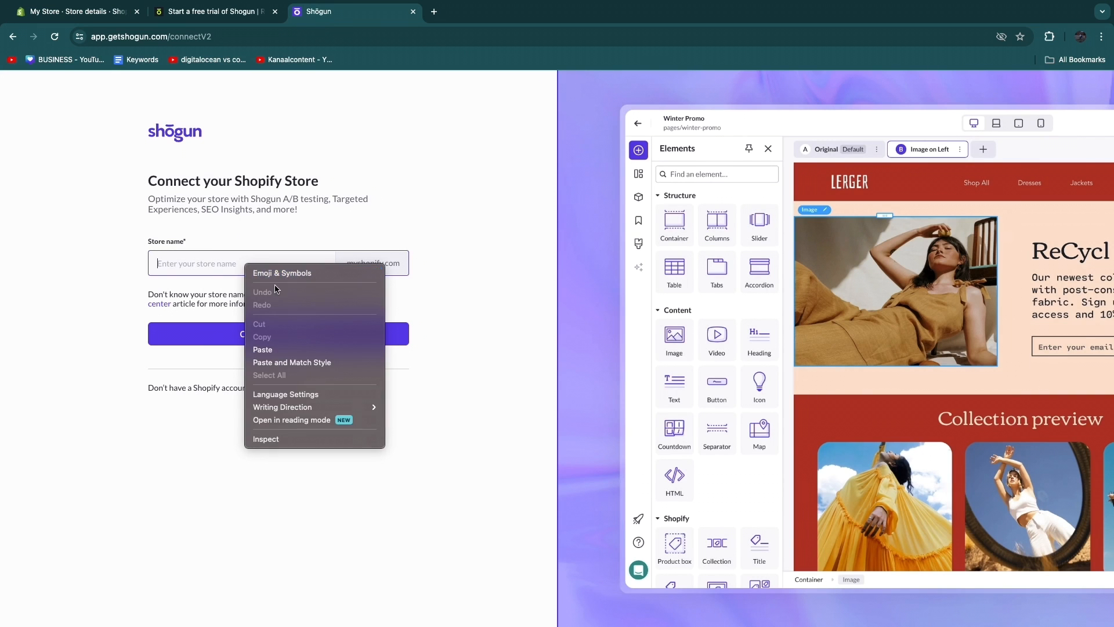
click(263, 349)
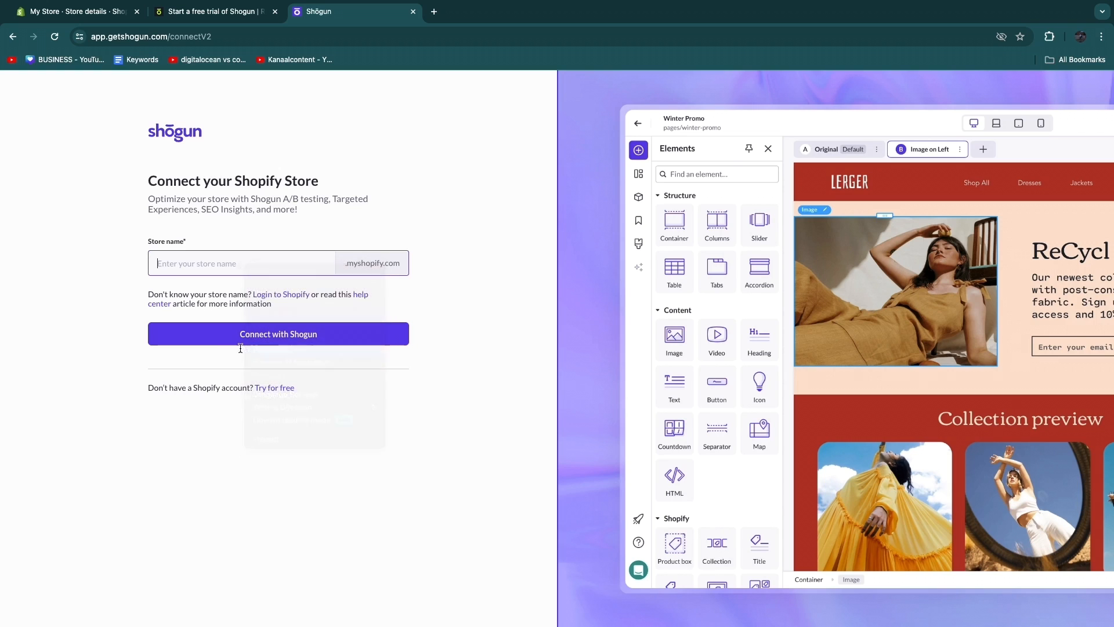
click(300, 333)
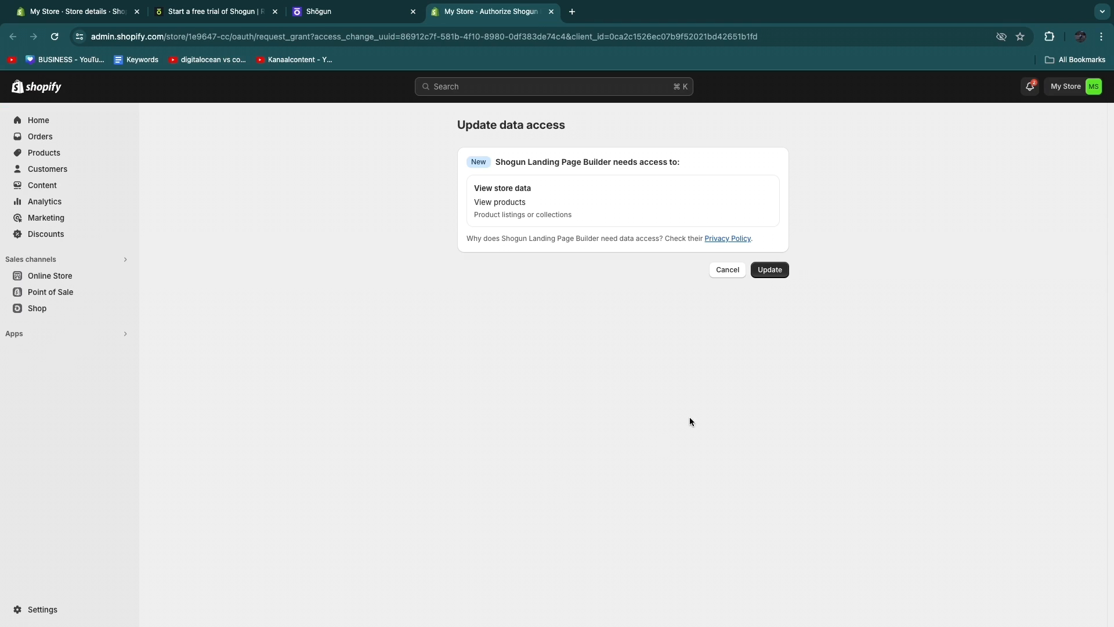
click(770, 270)
Step: Compare the monthly prices, MTU limits and included features of the Build, Grow and Advanced plans
scroll(124, 266, down, 3)
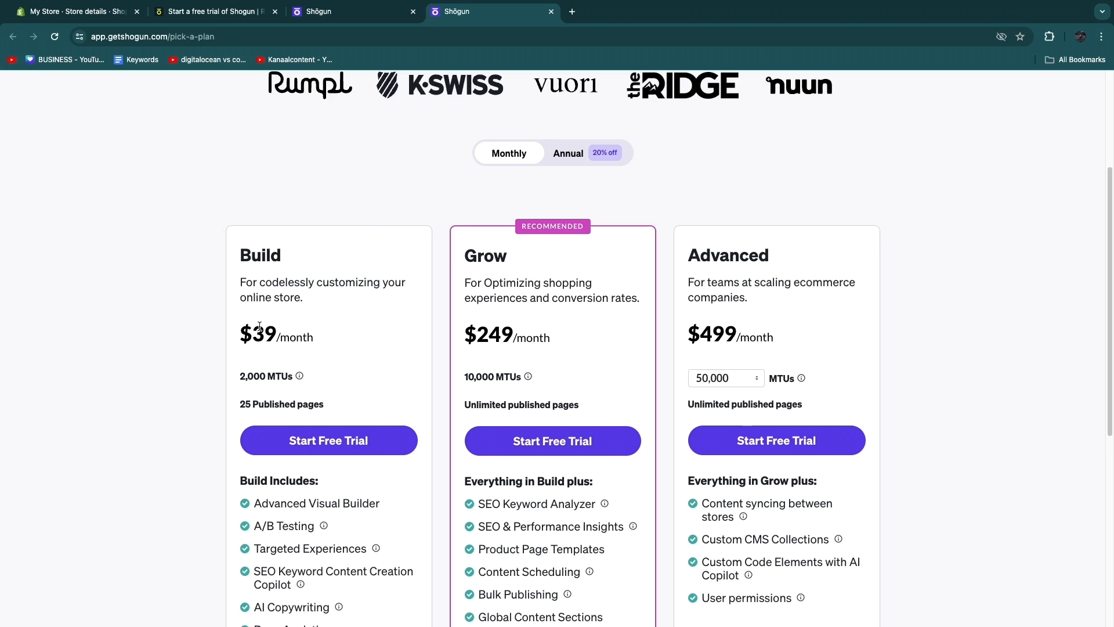
drag(246, 332, 323, 333)
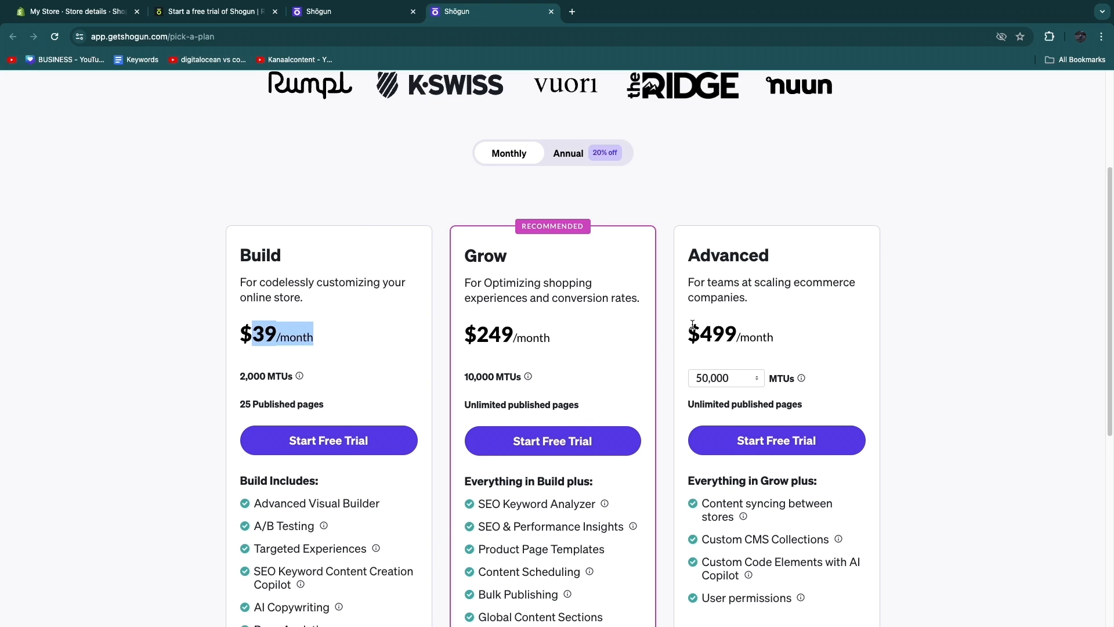
drag(692, 324, 774, 336)
click(828, 334)
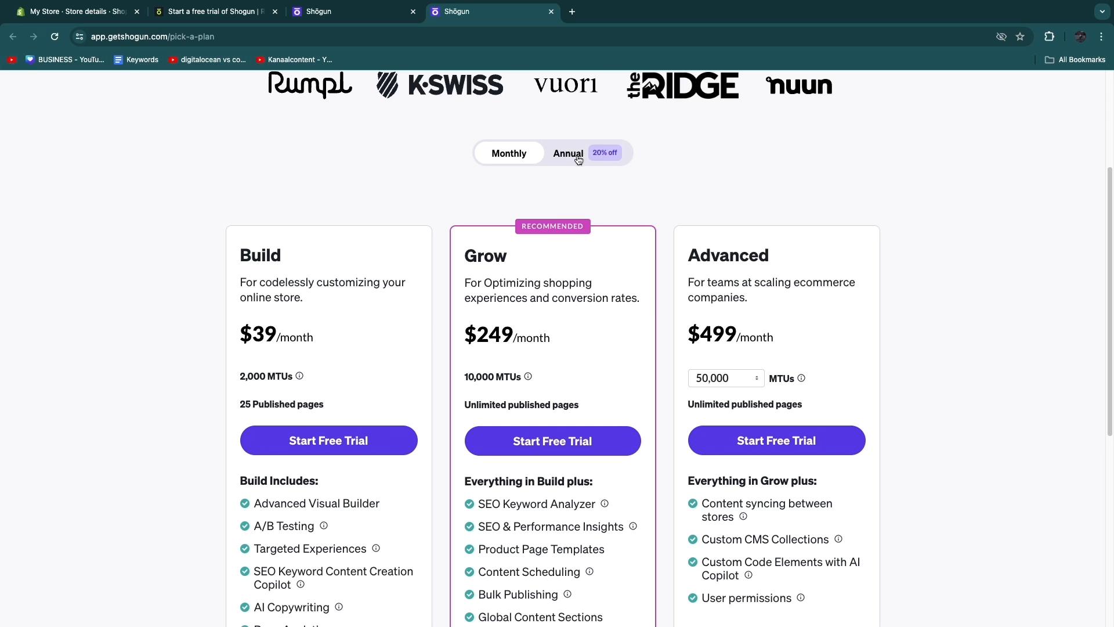
scroll(41, 285, down, 2)
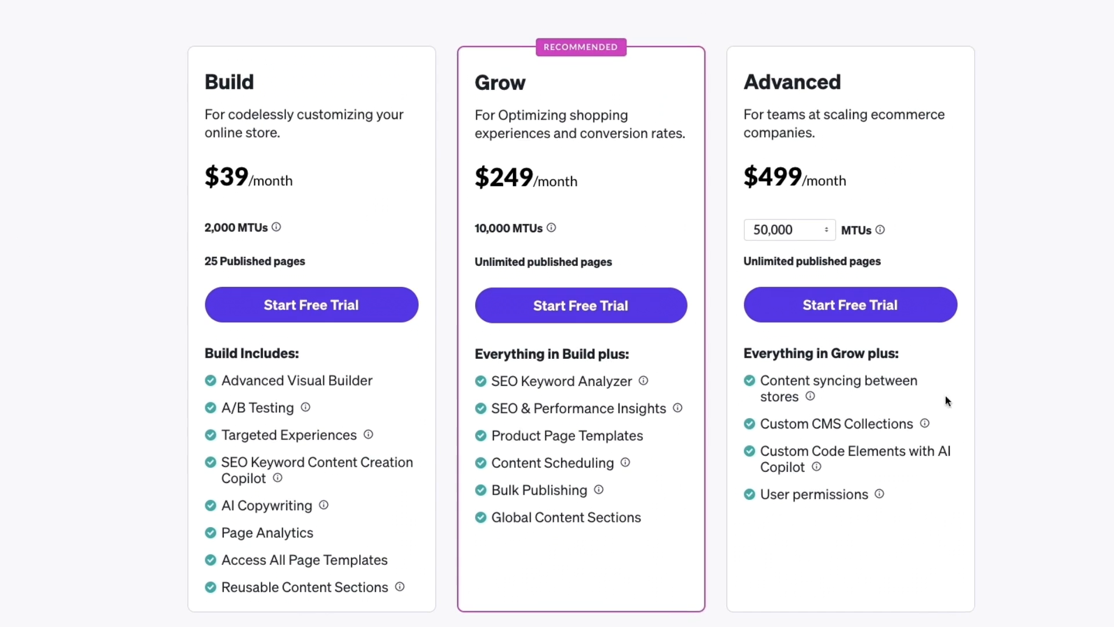
scroll(551, 462, down, 1)
scroll(581, 428, down, 2)
scroll(468, 395, up, 2)
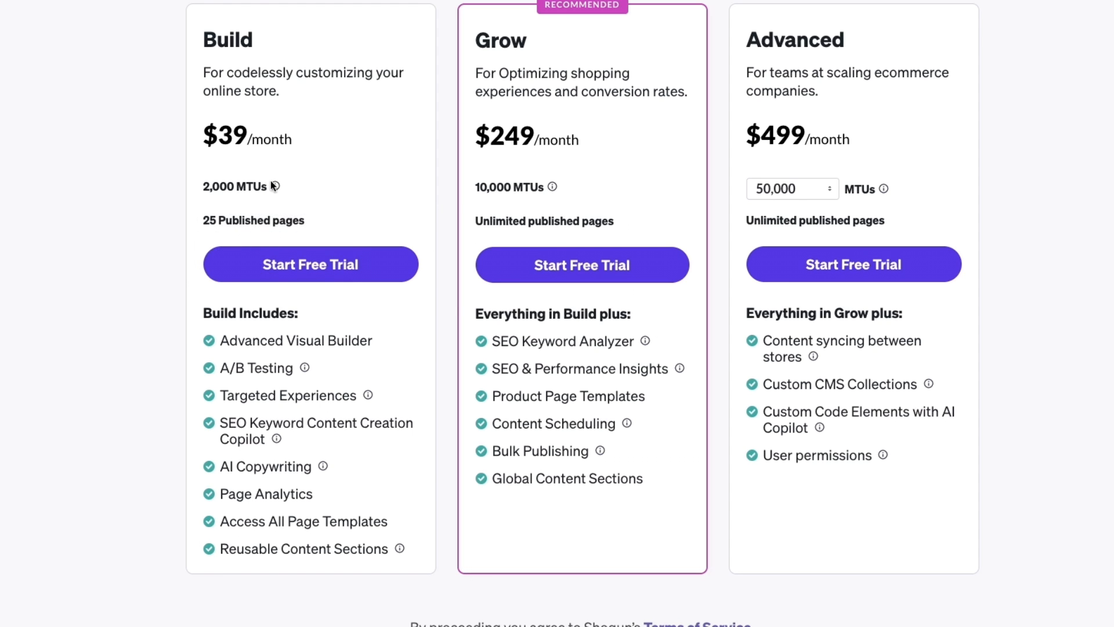
mouse_move(277, 186)
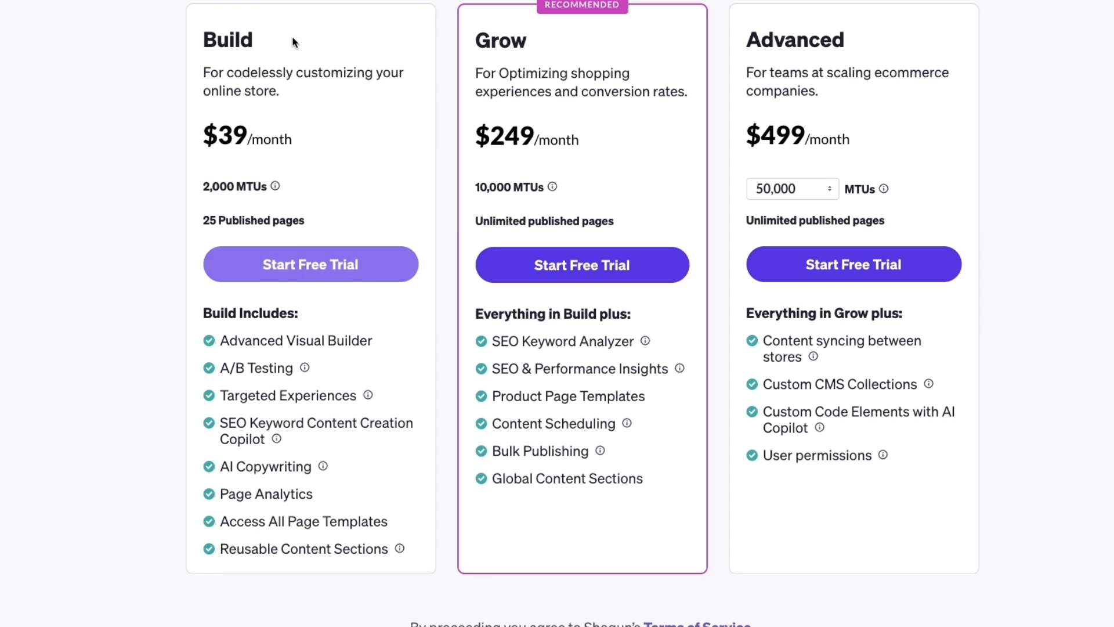
drag(194, 41, 261, 44)
click(340, 129)
scroll(341, 135, up, 2)
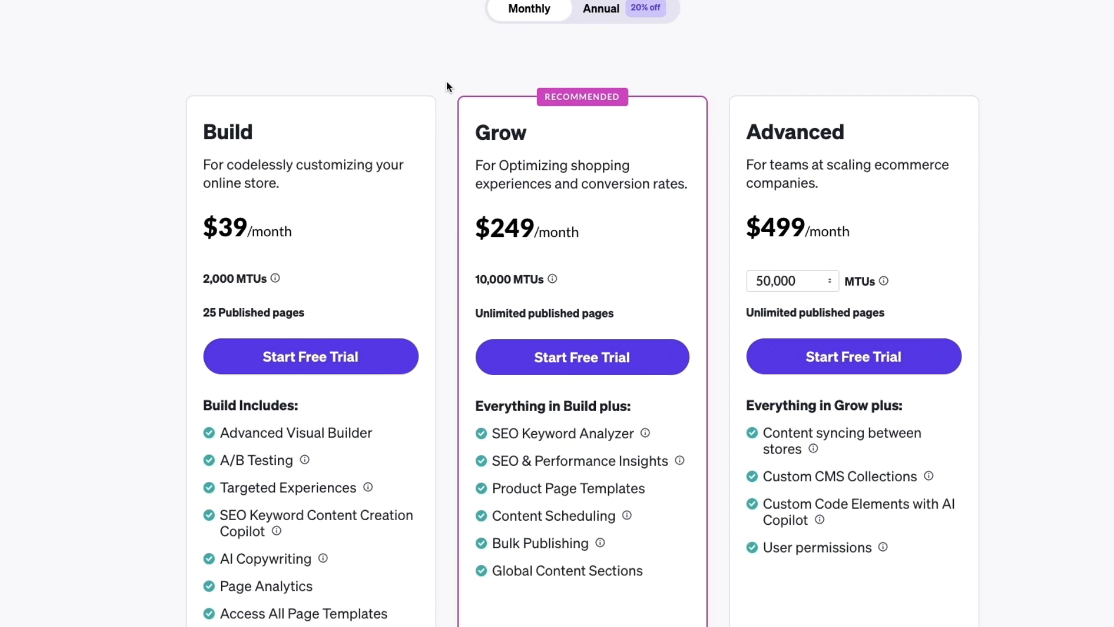
Step: Check the annual plan pricing, and start the free trial of the Build plan with monthly billing
click(592, 28)
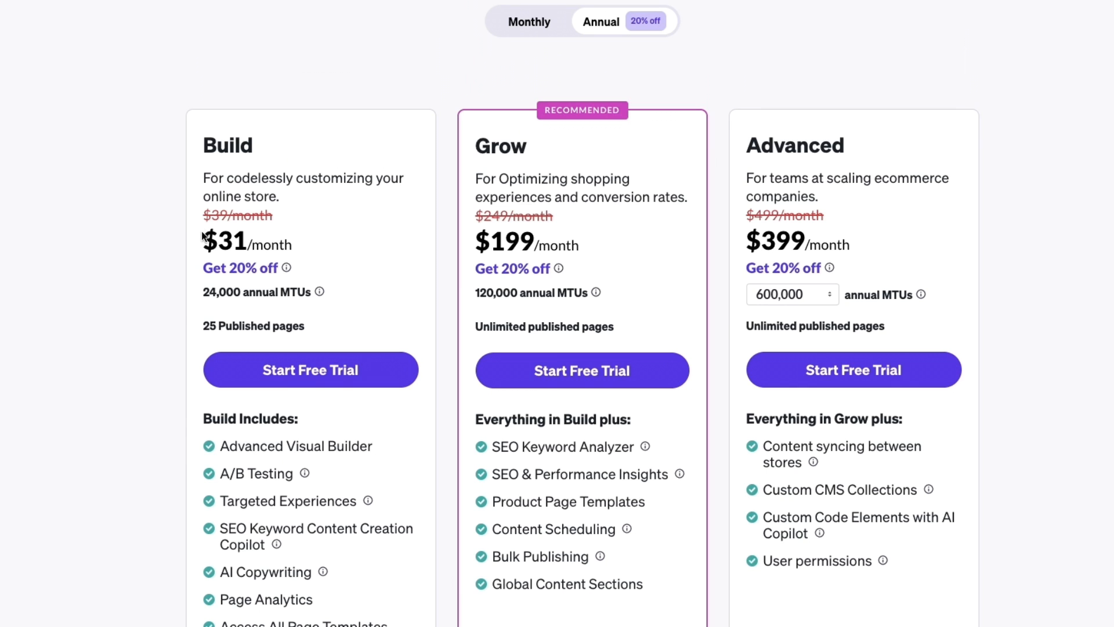
drag(197, 234, 294, 245)
click(388, 273)
click(533, 33)
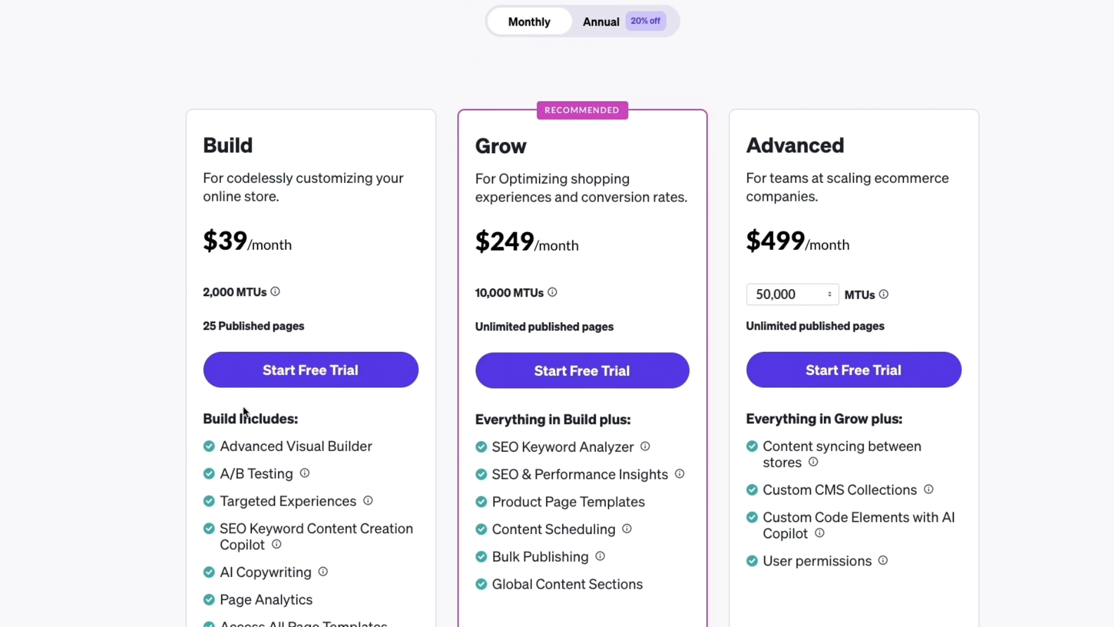
click(309, 375)
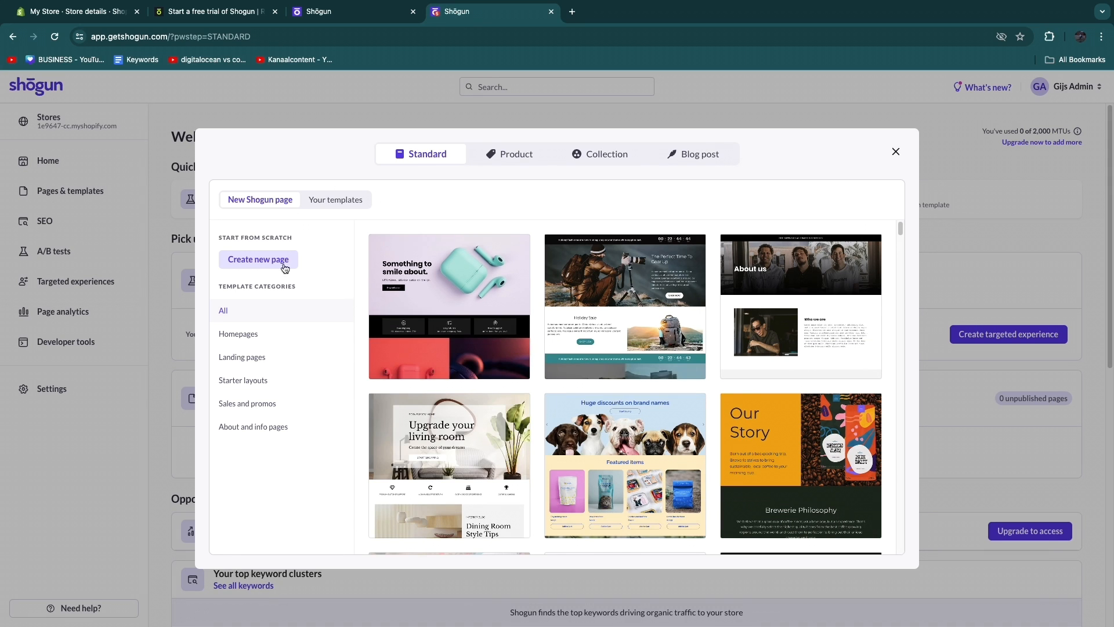
Step: Look through the Product, Collection and Blog post options for creating a new Shogun page
click(510, 155)
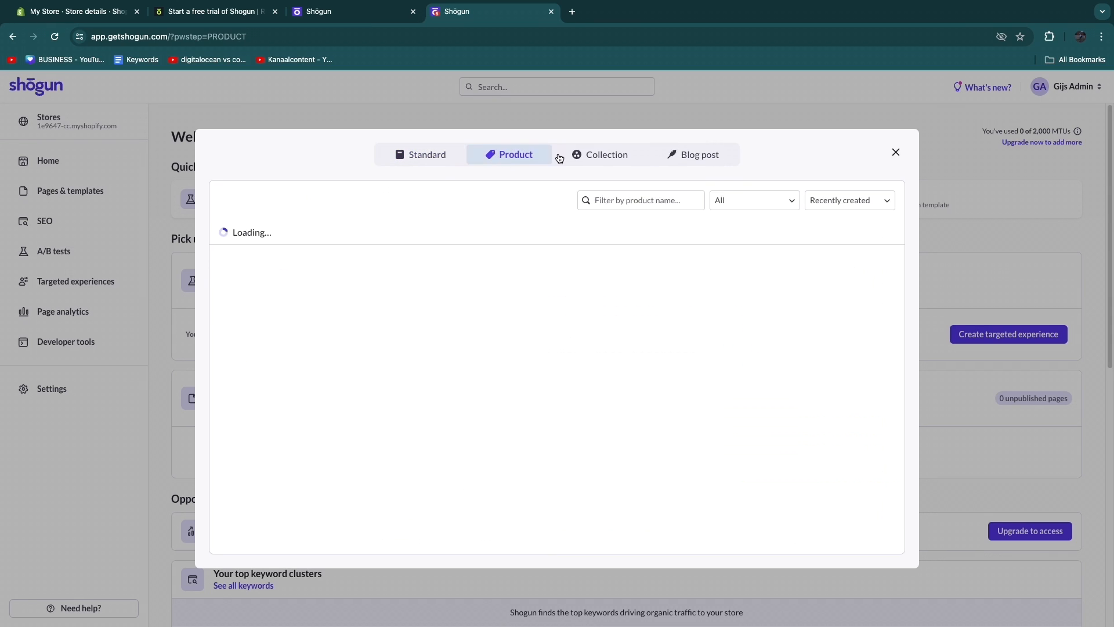
click(581, 155)
click(676, 155)
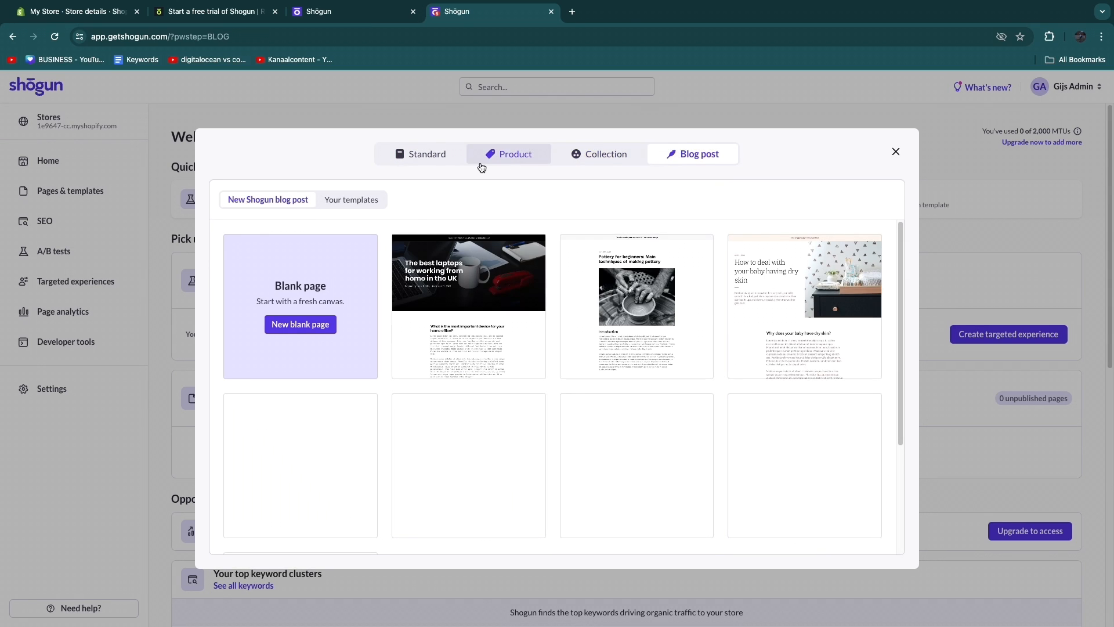
Step: Import the Soap product's page into Shogun using the "Layout from Shopify theme" option
click(518, 155)
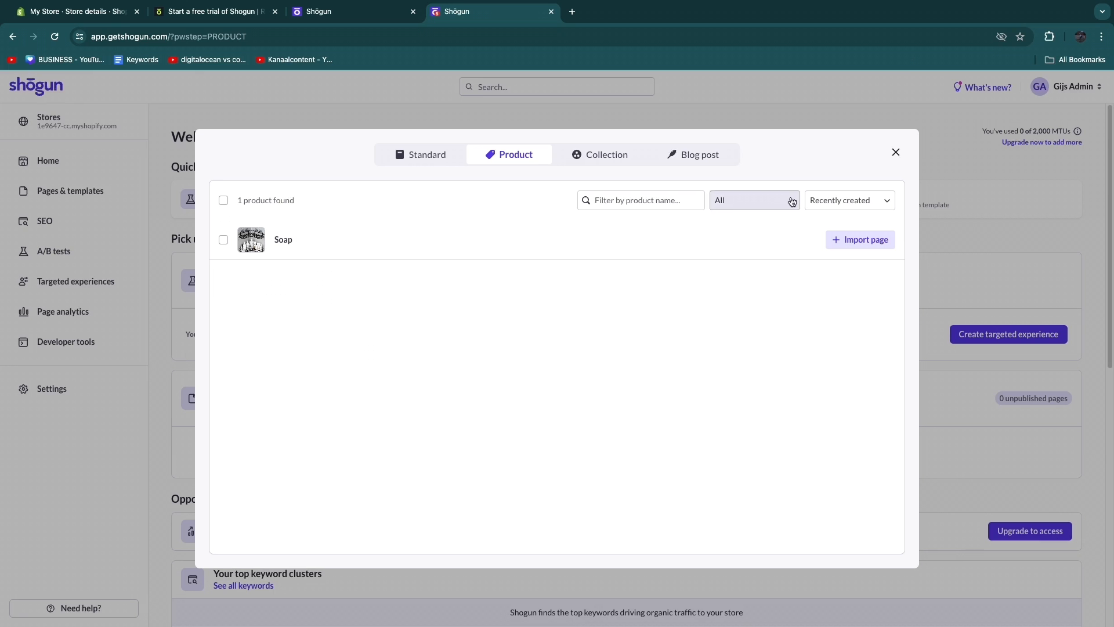
click(881, 239)
mouse_move(459, 321)
mouse_down()
mouse_move(379, 314)
mouse_move(450, 323)
mouse_up()
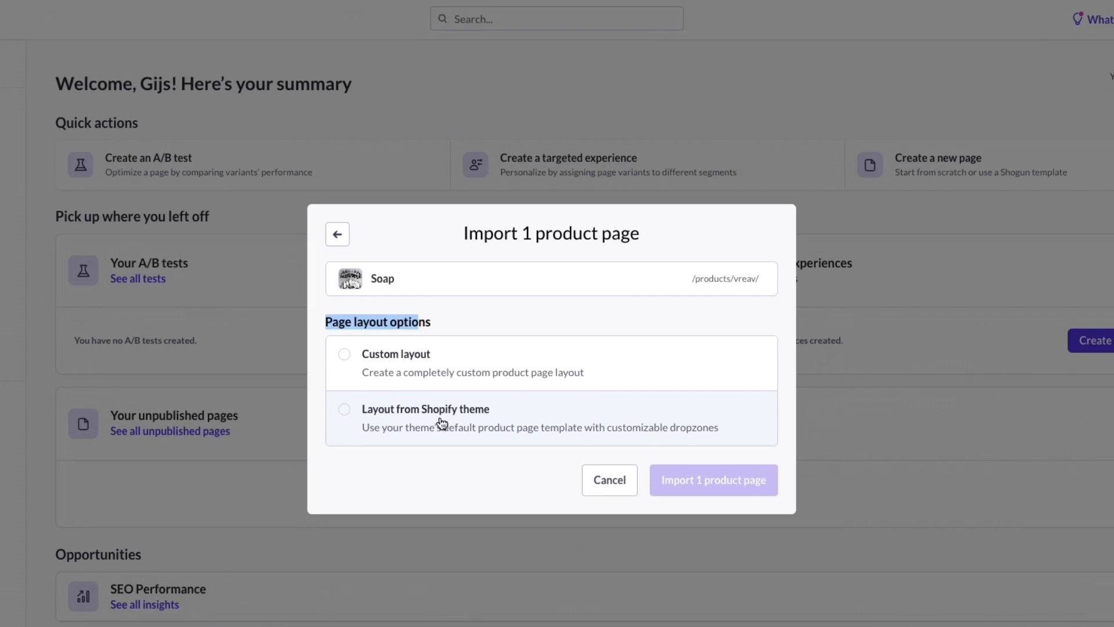
drag(363, 428, 695, 445)
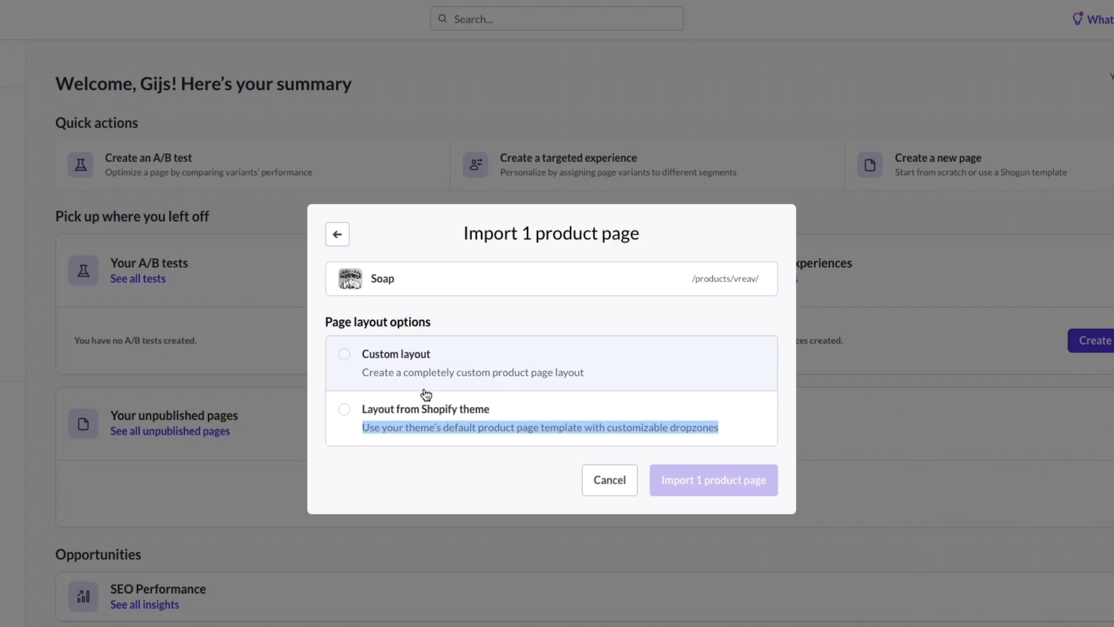
drag(363, 374, 557, 393)
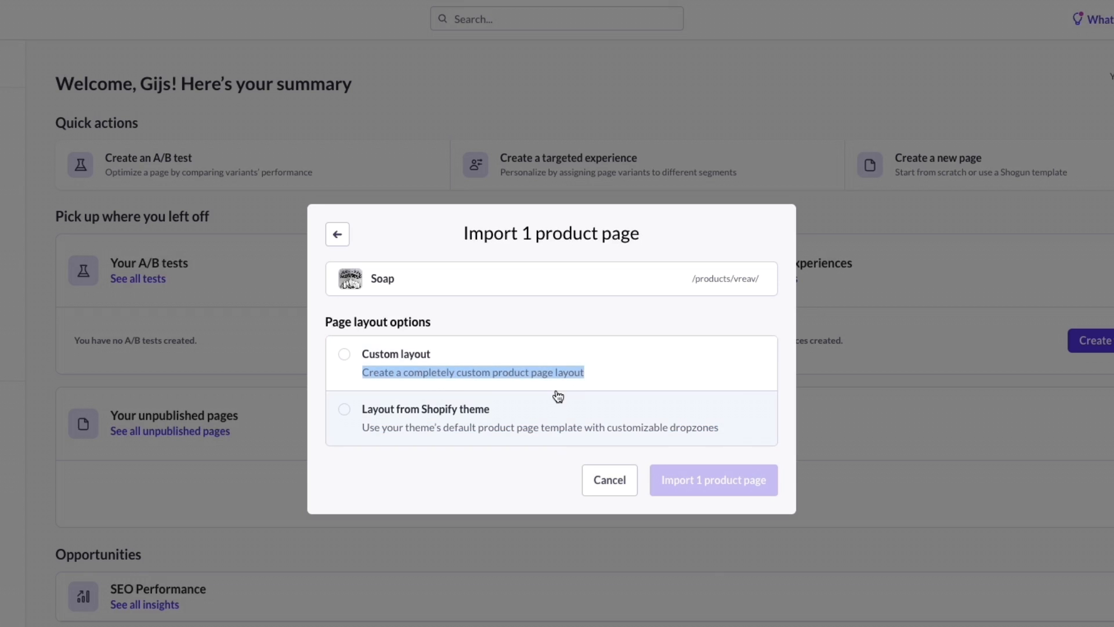
click(395, 414)
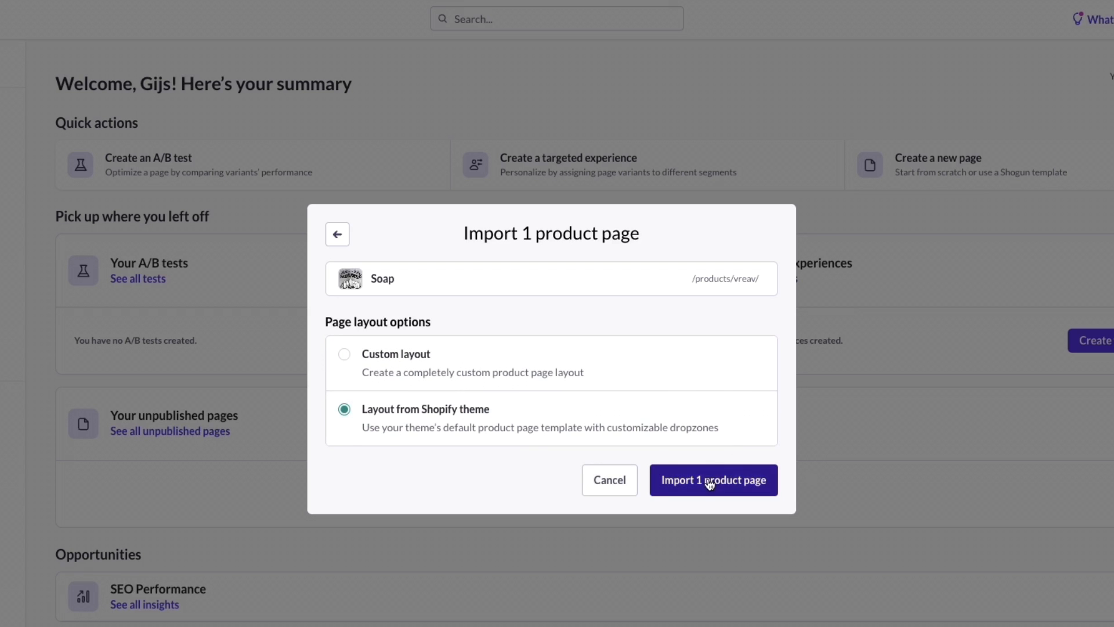
click(691, 480)
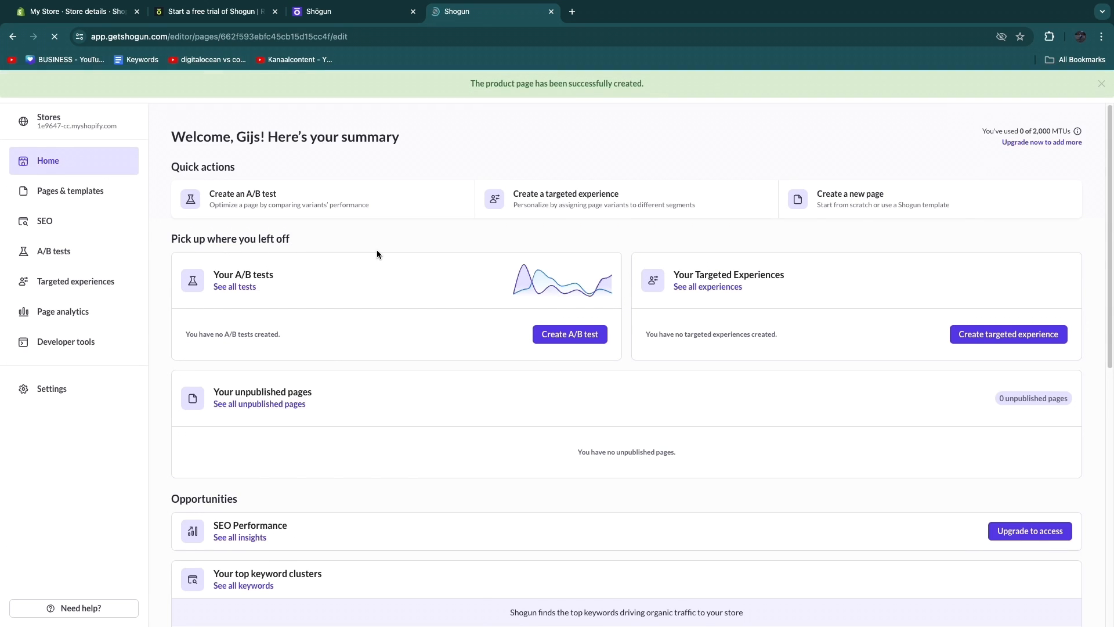
Step: Look over the imported Soap page and the Structure, Content, Shopify, Forms and Social elements available for it
scroll(378, 283, down, 8)
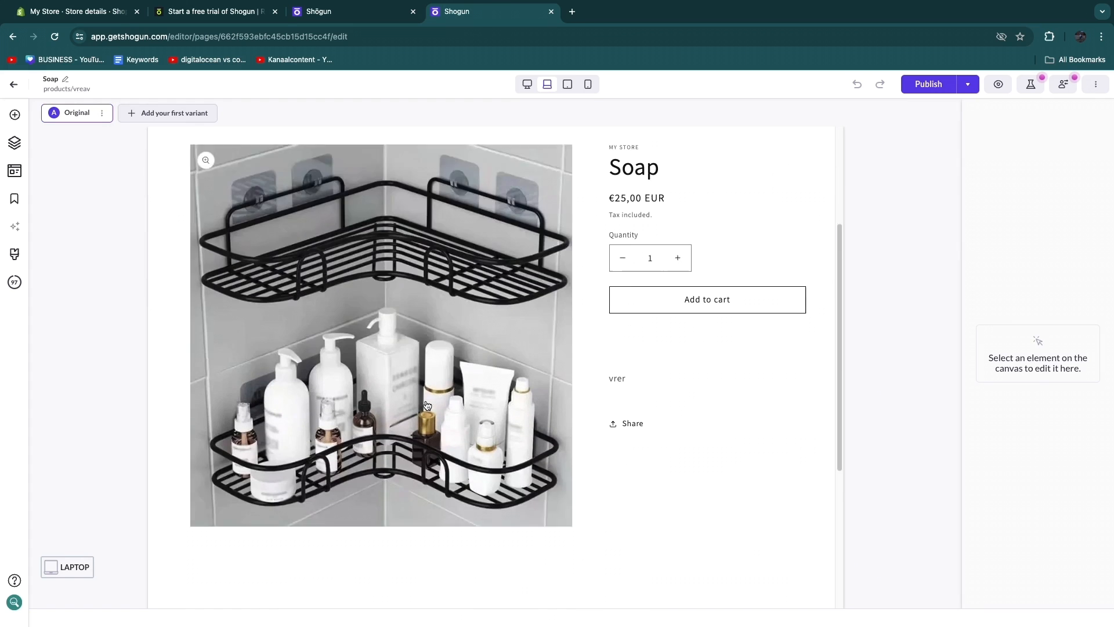
scroll(548, 563, up, 8)
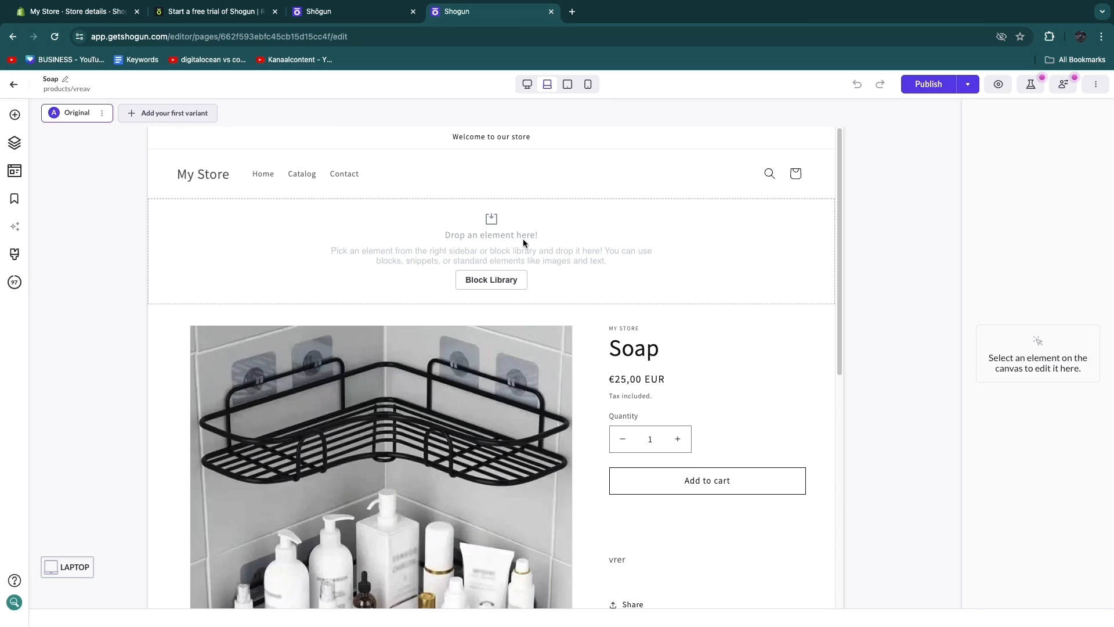
click(14, 116)
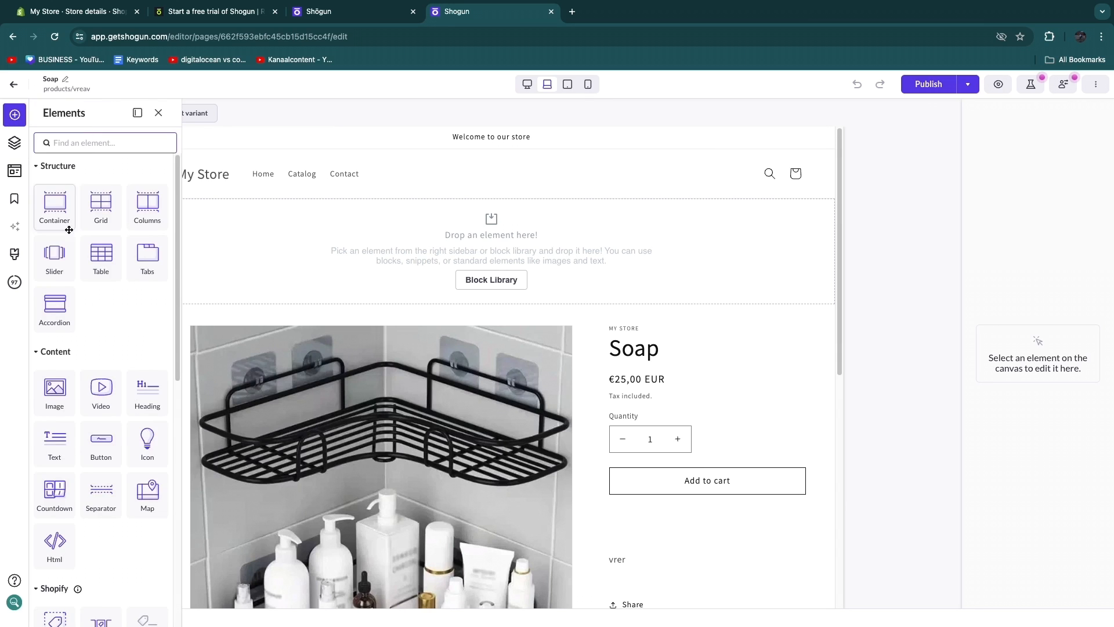
scroll(55, 261, down, 3)
scroll(121, 352, down, 6)
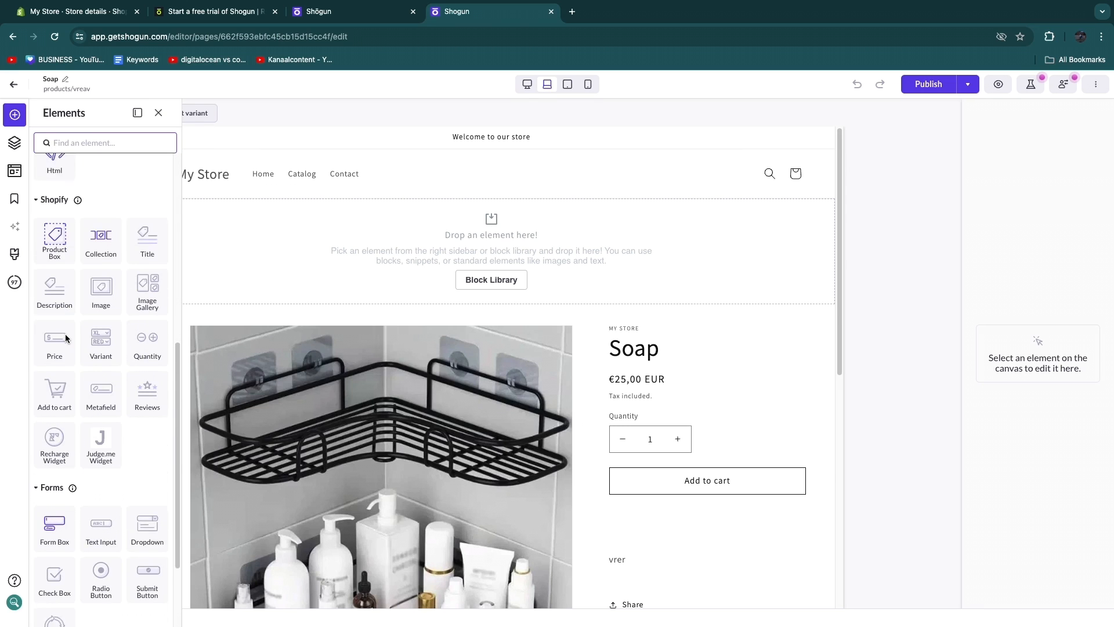
scroll(79, 366, up, 10)
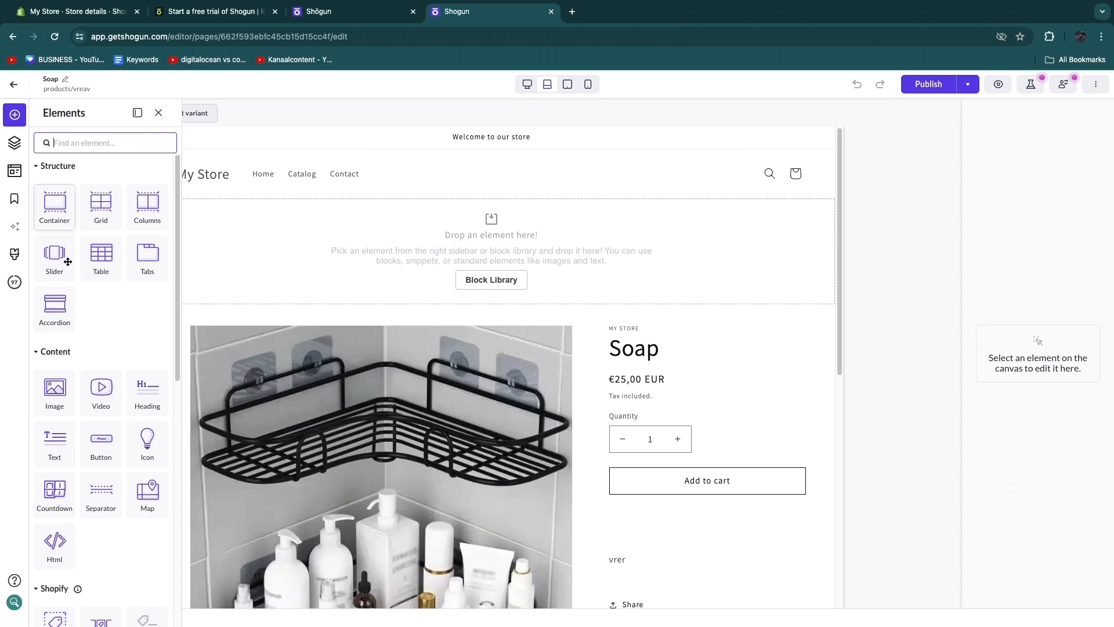
scroll(55, 350, down, 5)
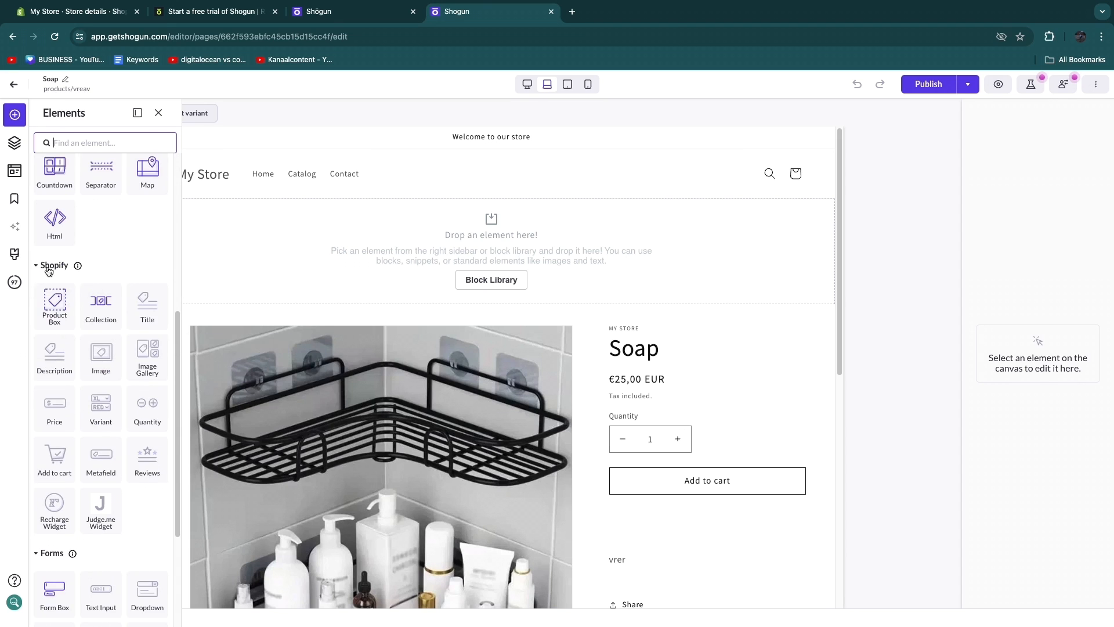
scroll(71, 378, down, 3)
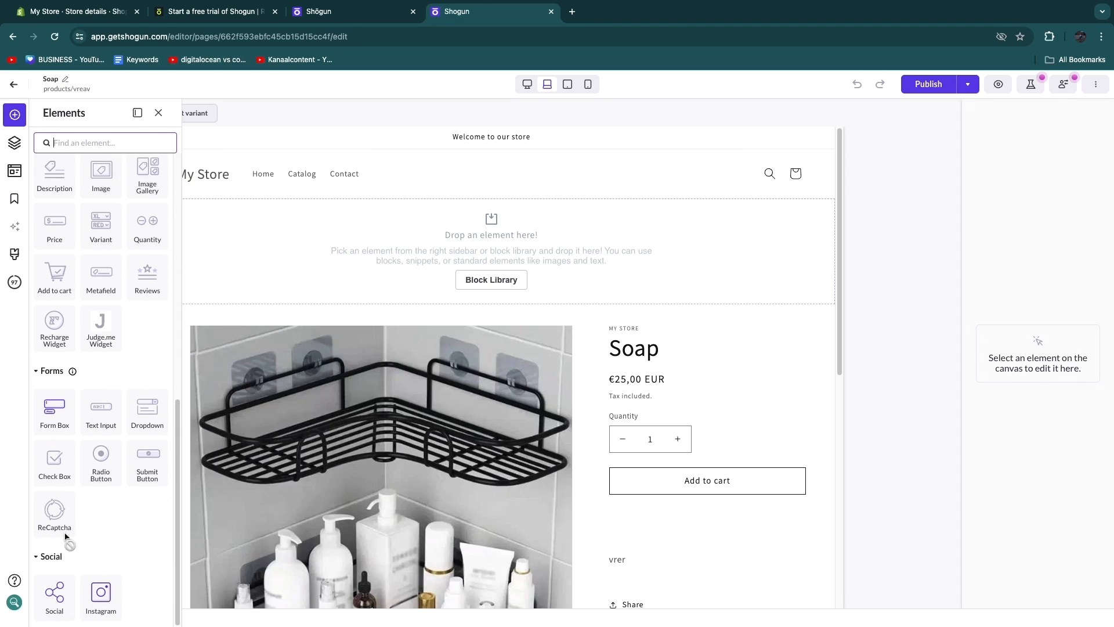
scroll(53, 330, up, 3)
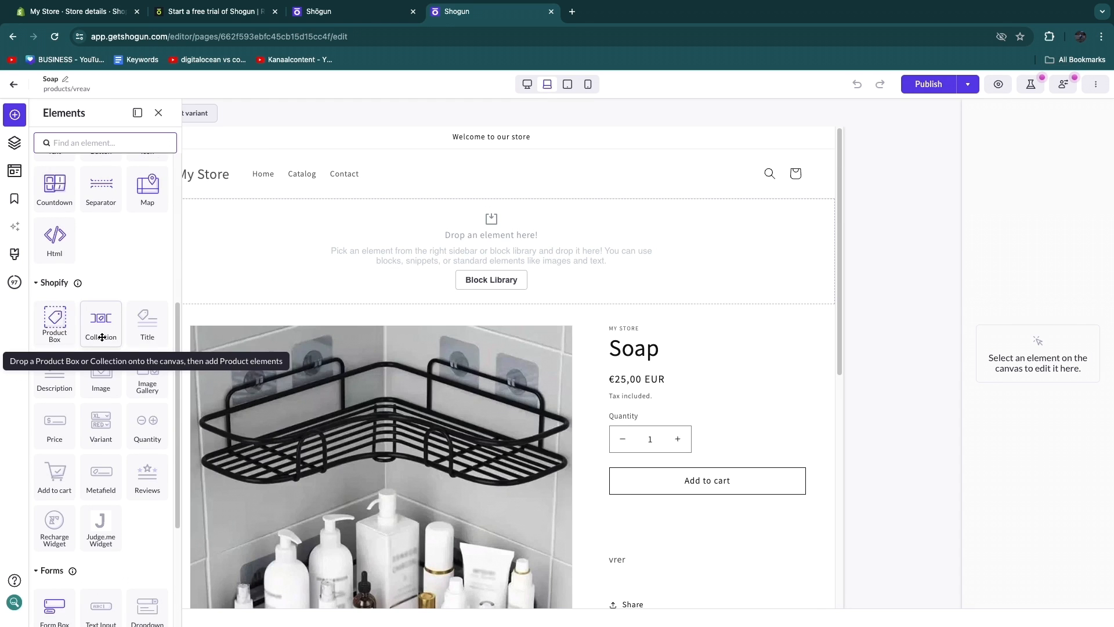
Step: Add a Container element to the empty drop area between the product details and the email subscription section
scroll(90, 324, up, 5)
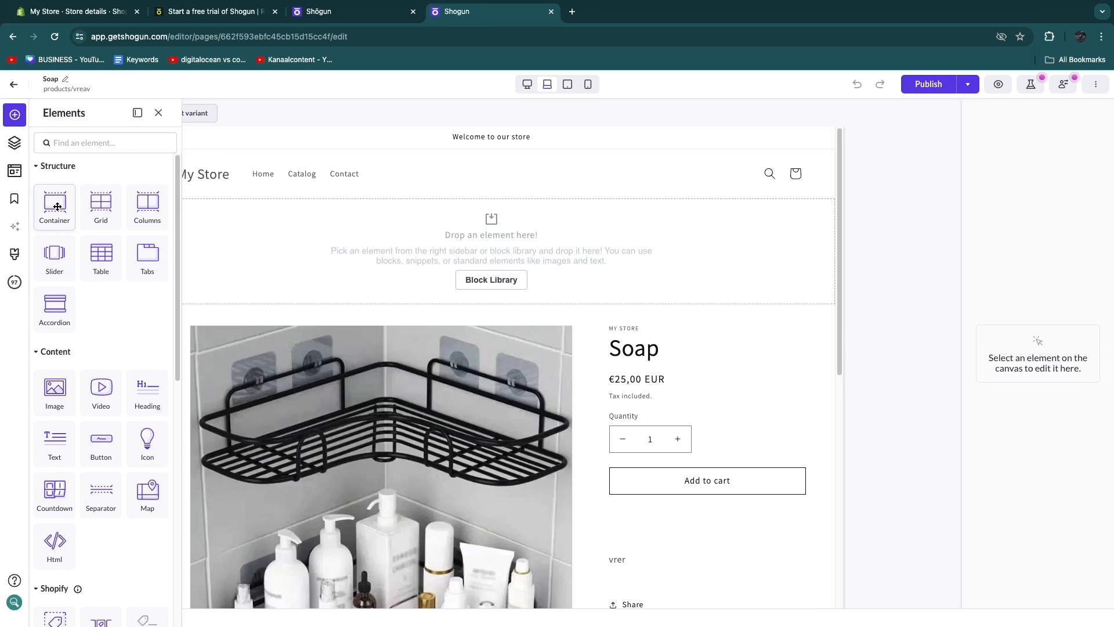
scroll(502, 413, down, 6)
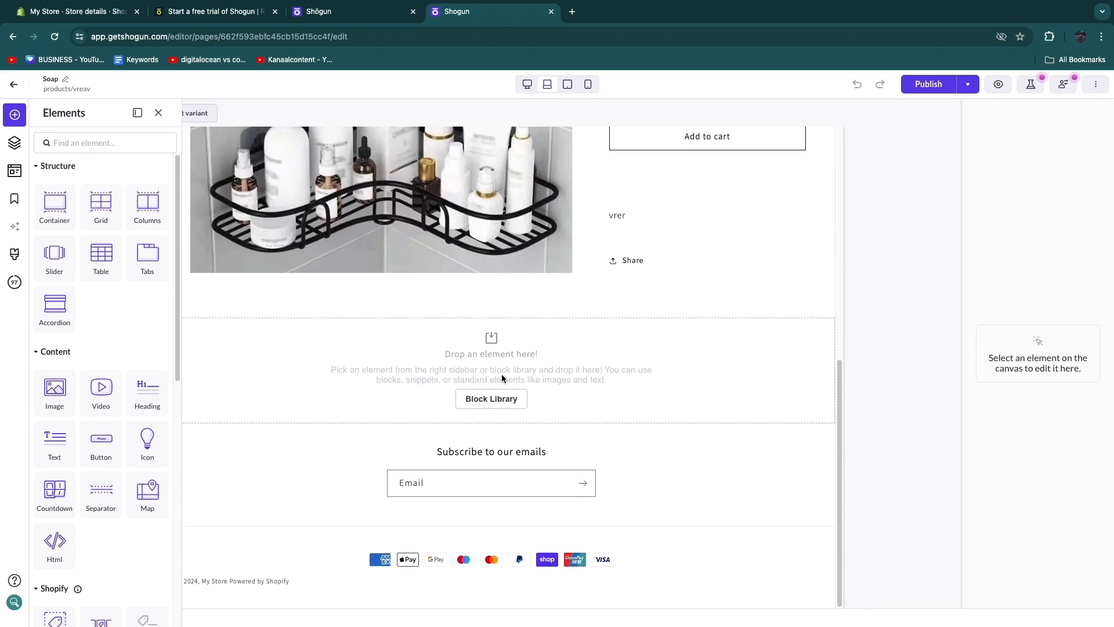
drag(55, 206, 461, 358)
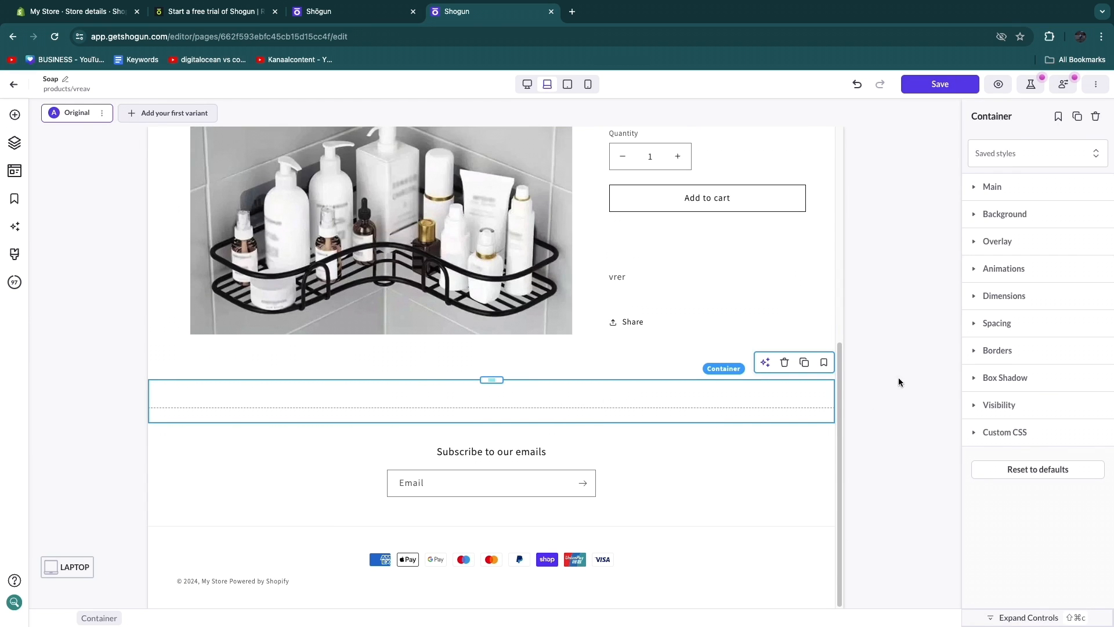
Step: Look through the container's clickable option, background image settings and Scroll in View animation choices
click(990, 188)
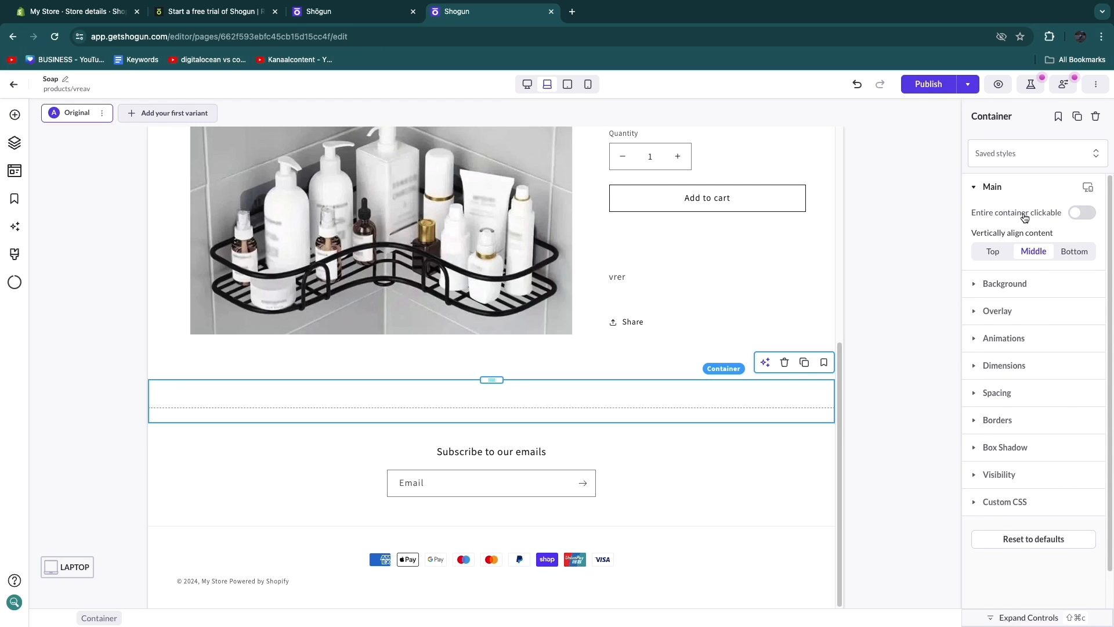
click(1081, 213)
click(1081, 212)
click(993, 284)
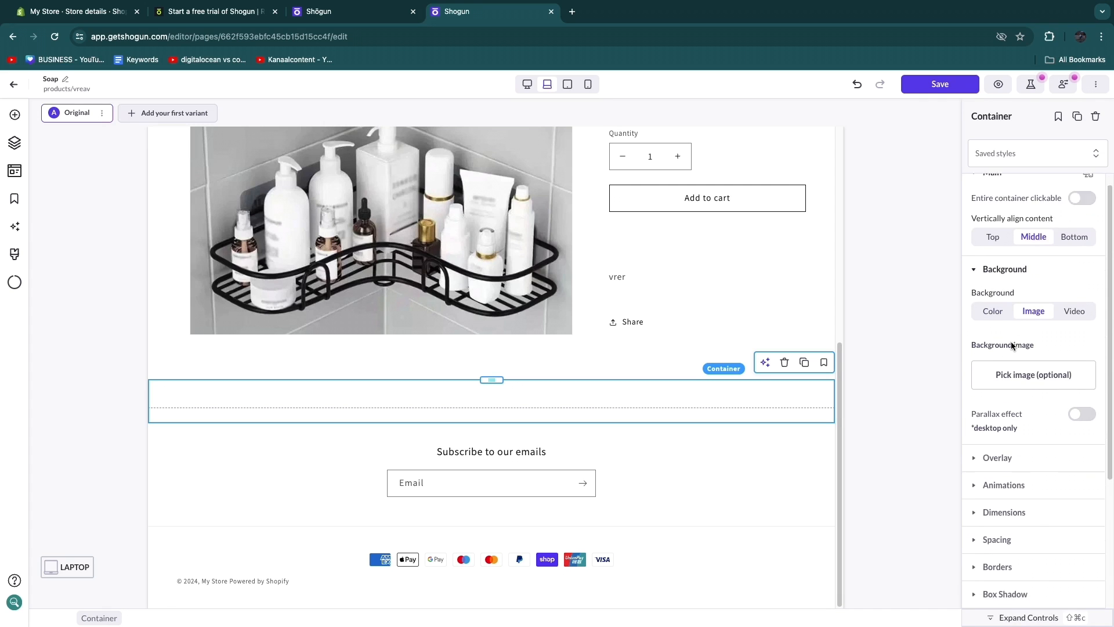
scroll(1019, 380, down, 3)
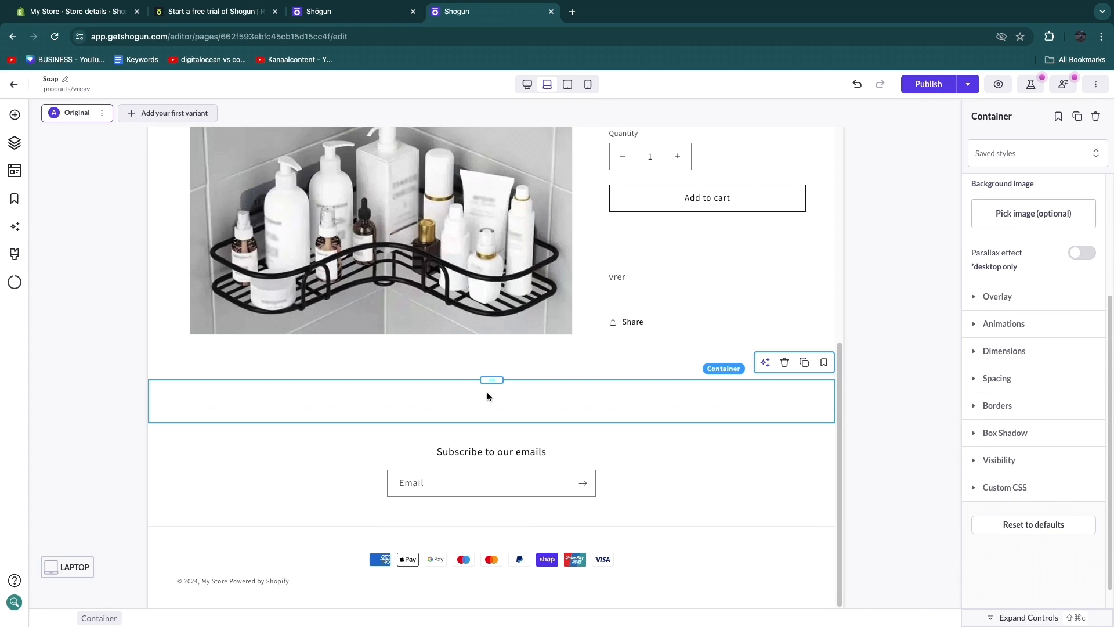
click(1020, 323)
click(1008, 370)
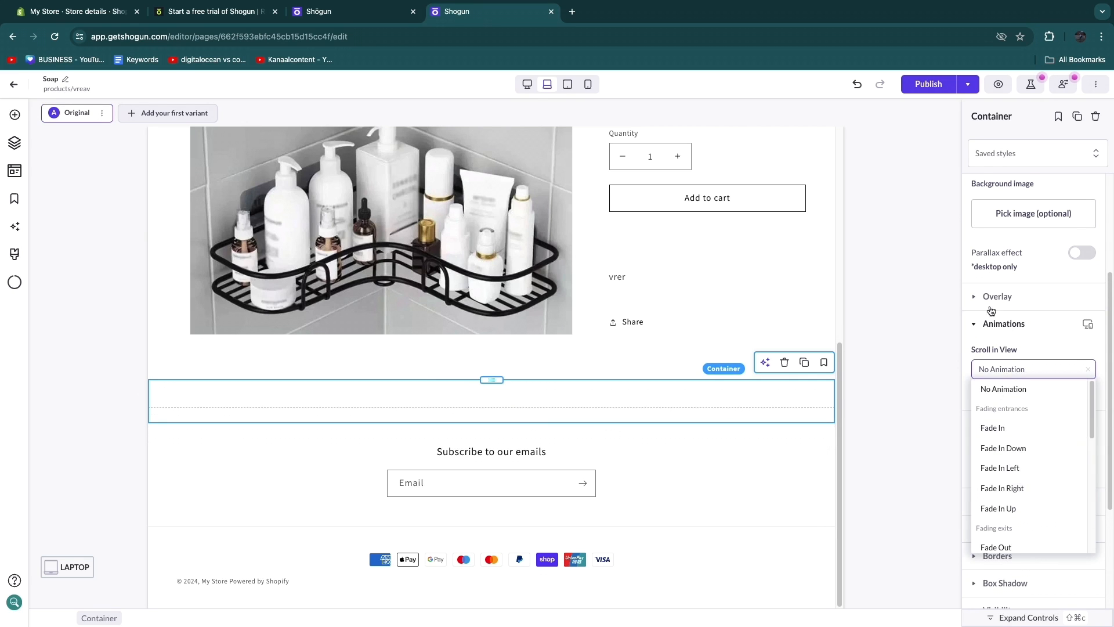
scroll(739, 450, up, 3)
scroll(557, 530, down, 3)
scroll(1011, 279, up, 8)
Step: Switch the container's background from image to color and set it to solid blue 4493BE
click(993, 326)
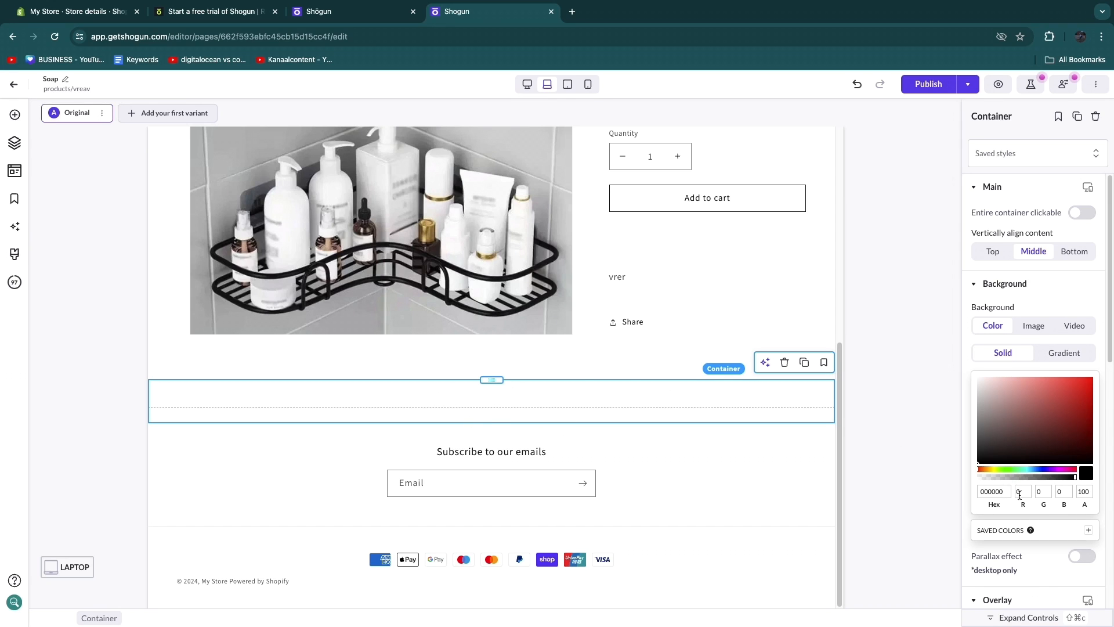
click(1049, 404)
click(1033, 469)
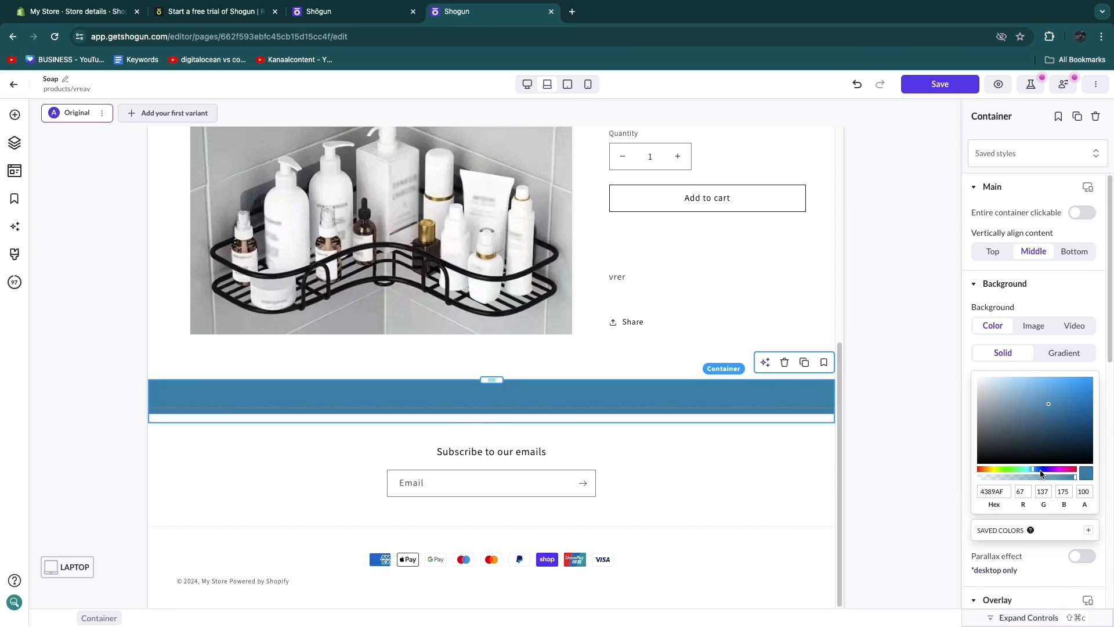
click(1051, 399)
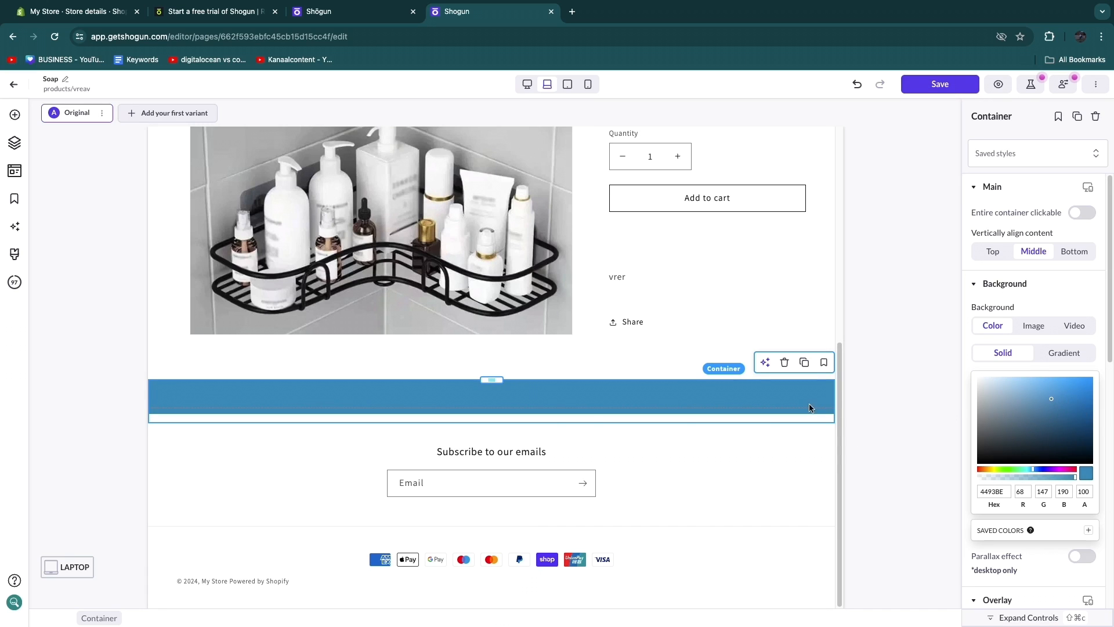
Step: Change the container's background to a gradient and set its first color to blue 2867C1
click(1059, 356)
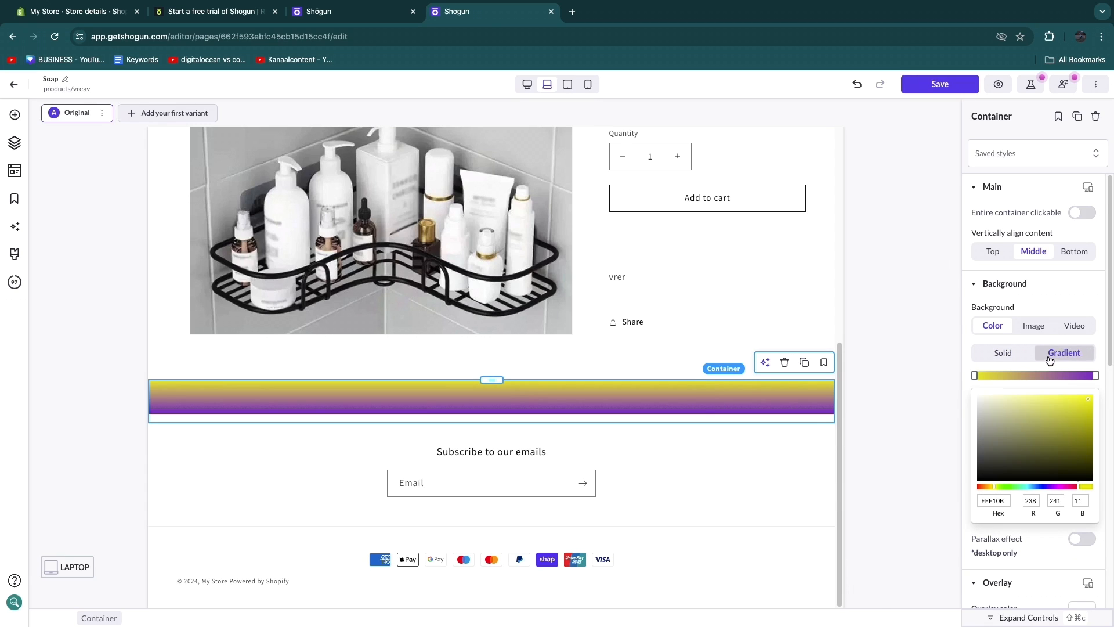
click(1039, 487)
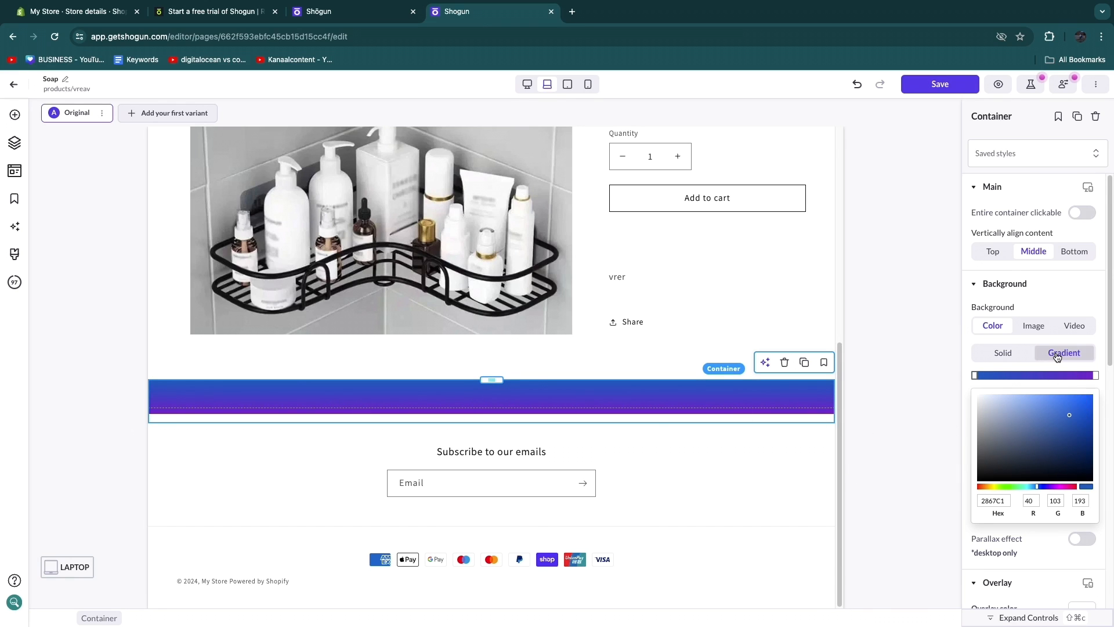
click(1006, 284)
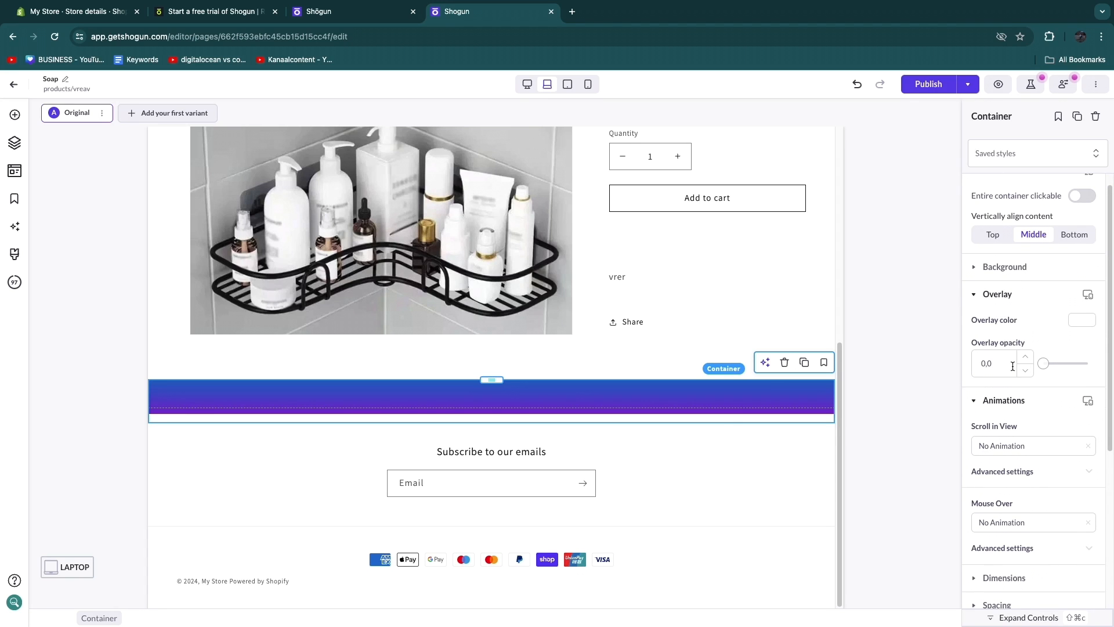
Step: Check the container's Mouse Over animations, and set its Scroll in View animation to Fade In Down
scroll(1040, 273, down, 3)
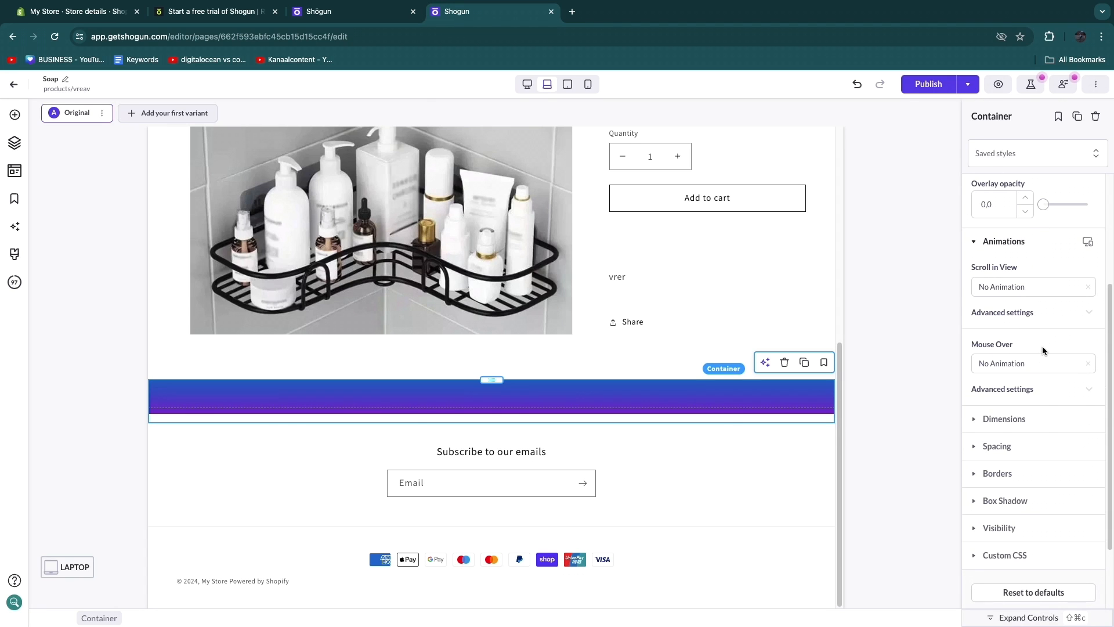
click(1005, 366)
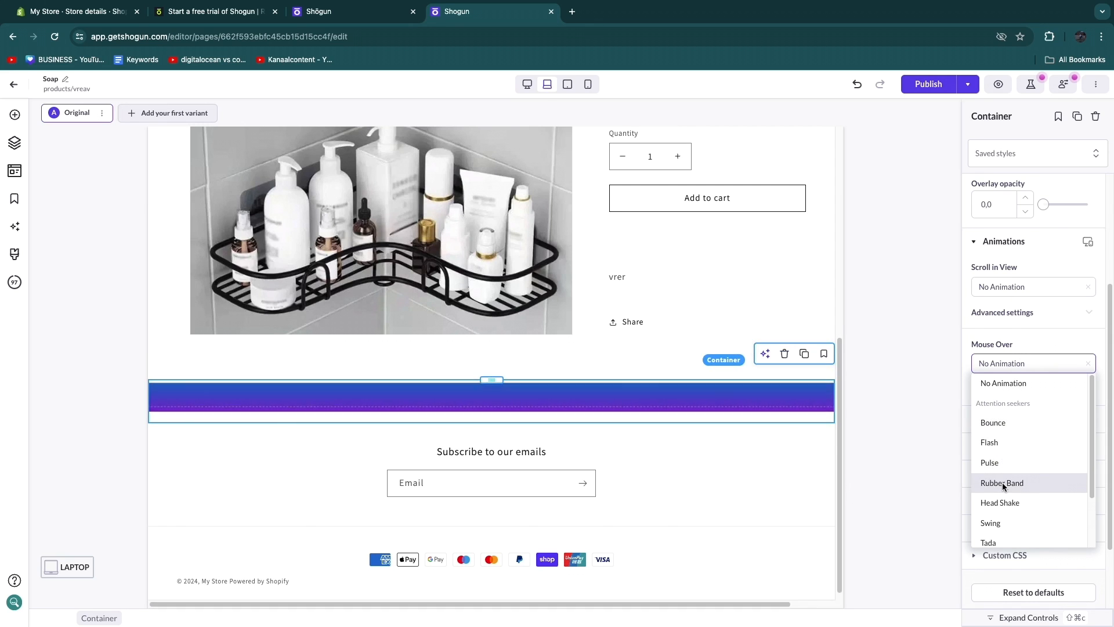
click(1021, 287)
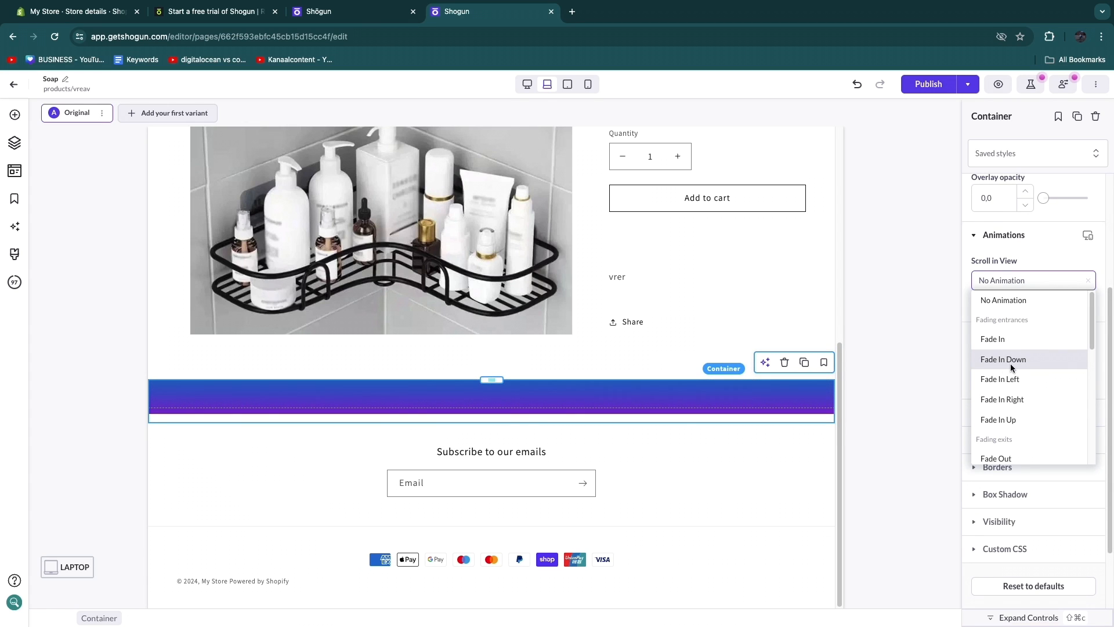
click(1019, 360)
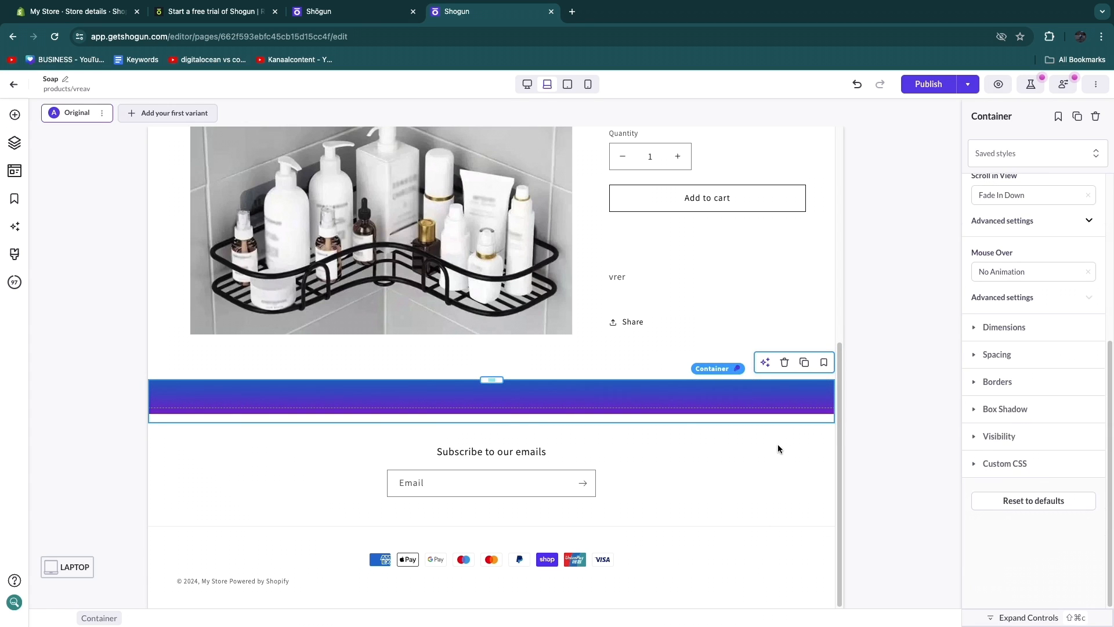
Step: Generate a Two Column Content section in the container from the suggested prompt with a product image, latest offer text and "Shop Now" button
click(766, 363)
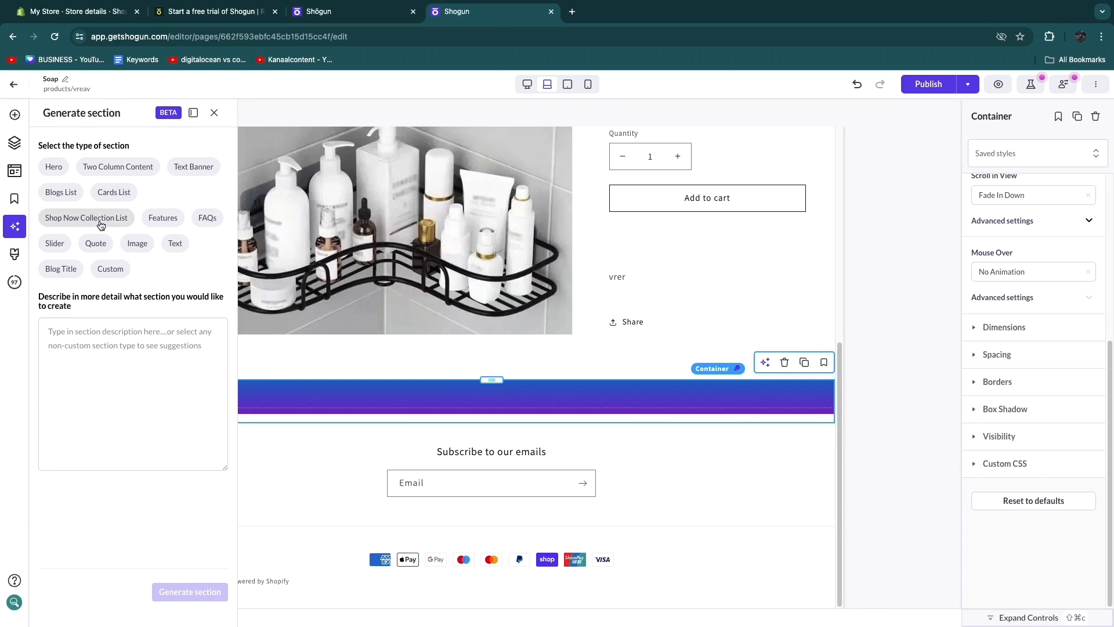
click(122, 170)
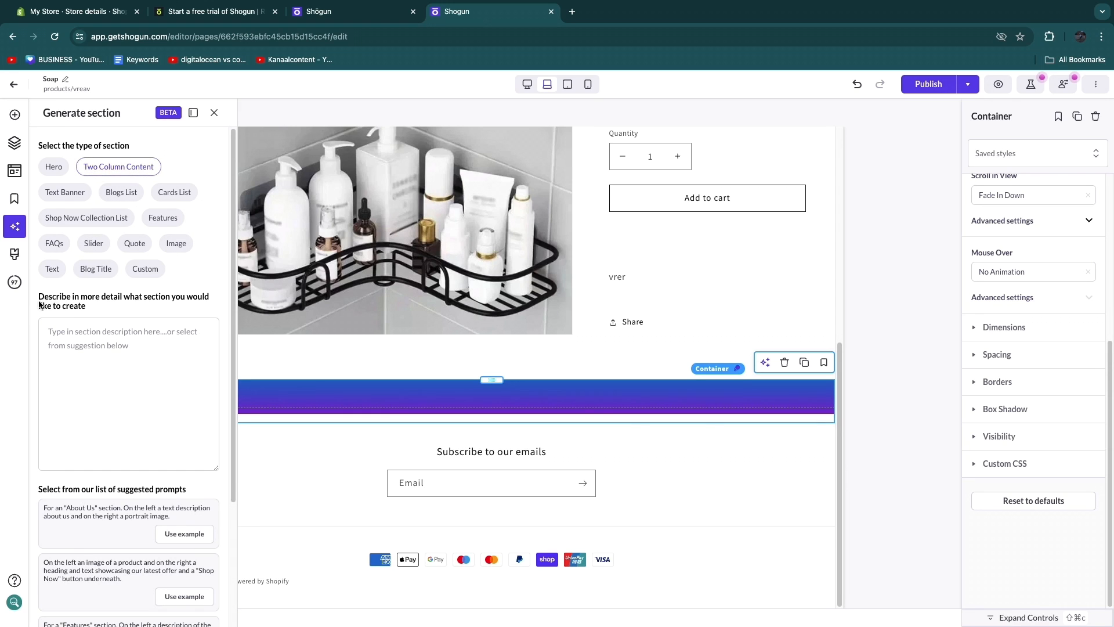
drag(40, 302, 122, 307)
click(85, 386)
scroll(85, 391, down, 3)
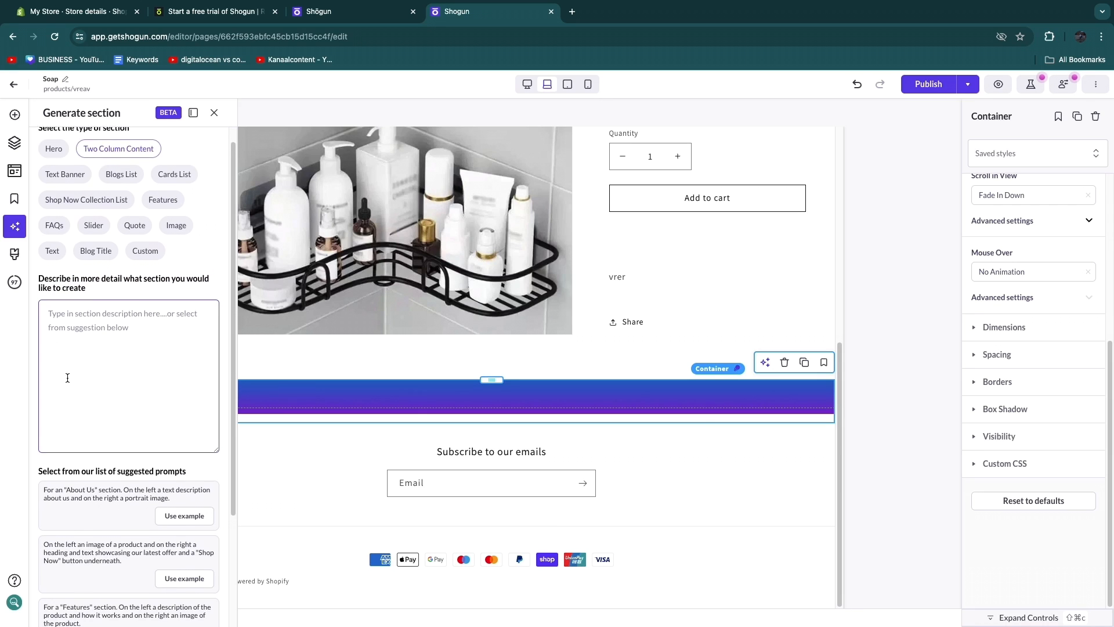
scroll(133, 443, down, 3)
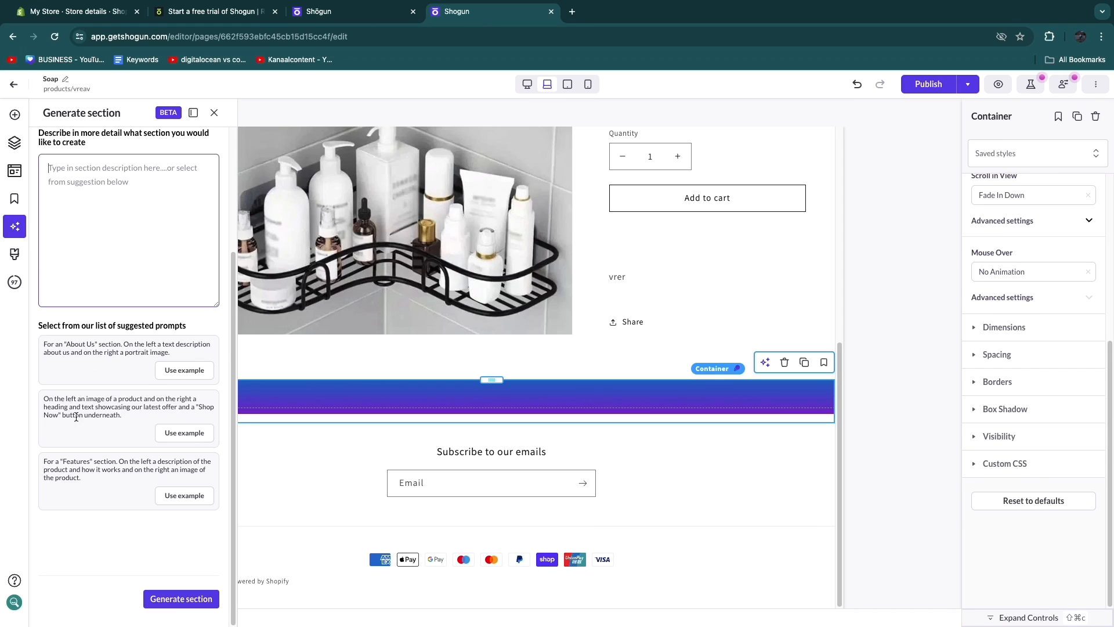
click(164, 435)
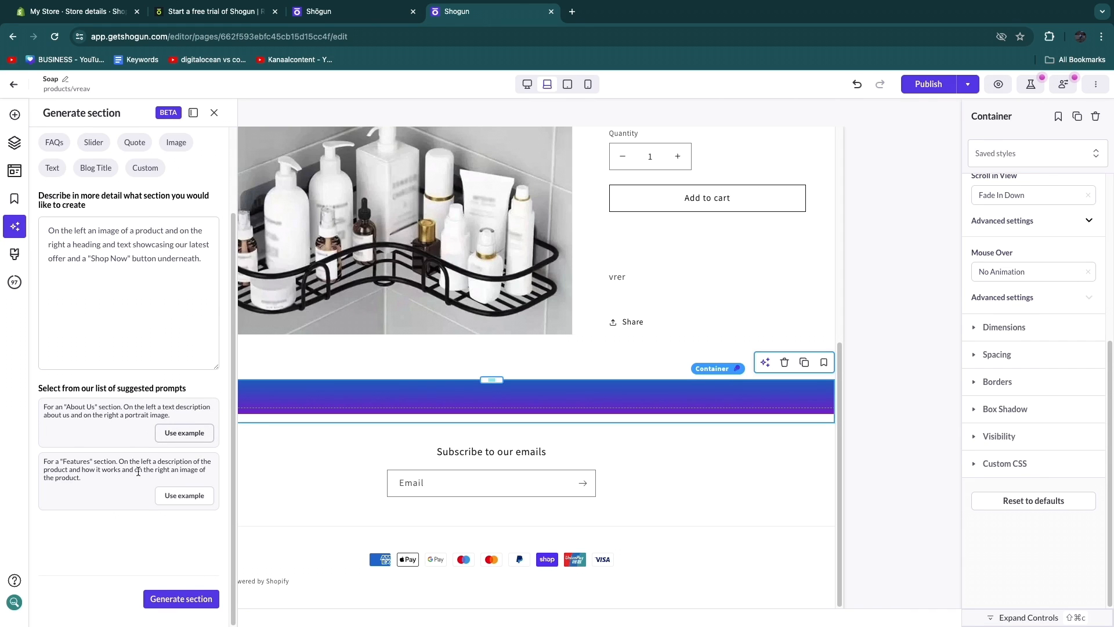
click(180, 600)
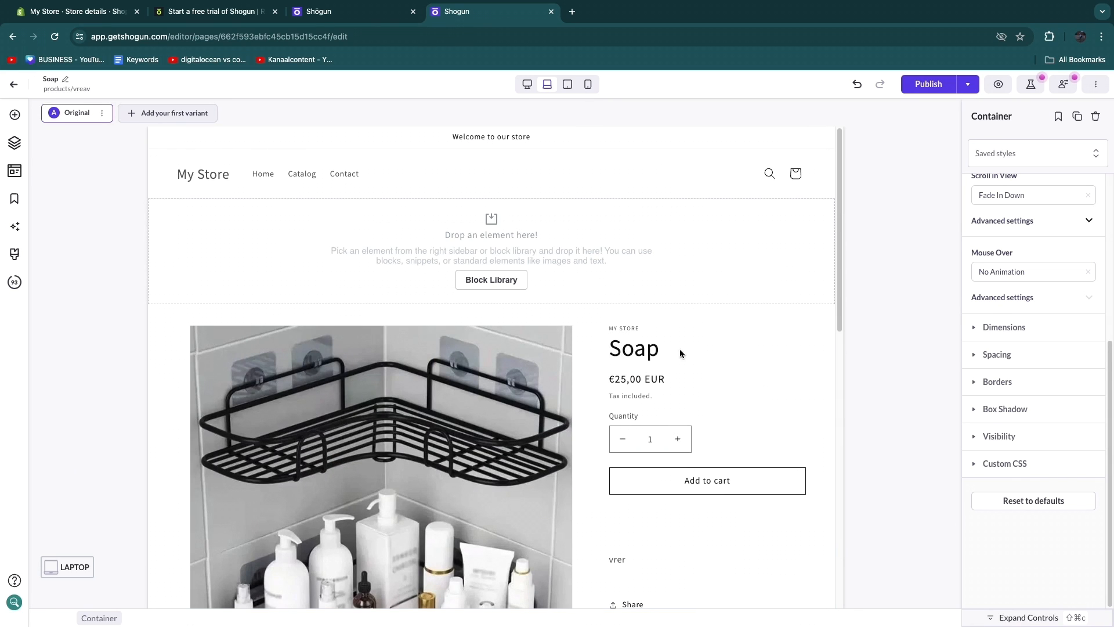
Step: Inspect the generated section's soap image and "Latest Offer" heading, including the heading's font, size, color and alignment settings
scroll(680, 353, down, 8)
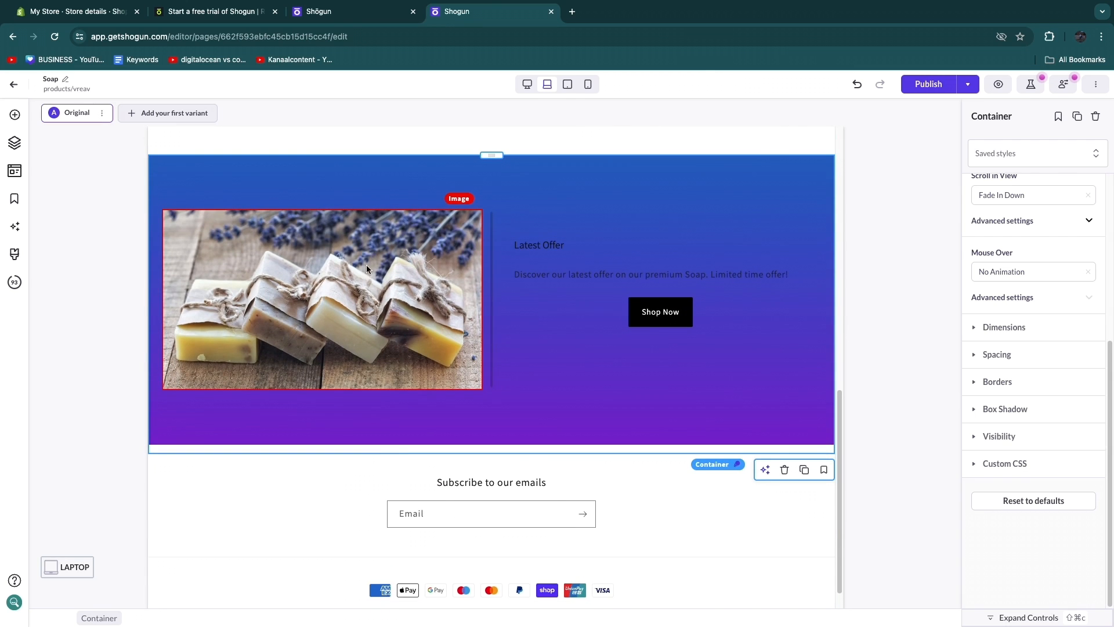
click(333, 287)
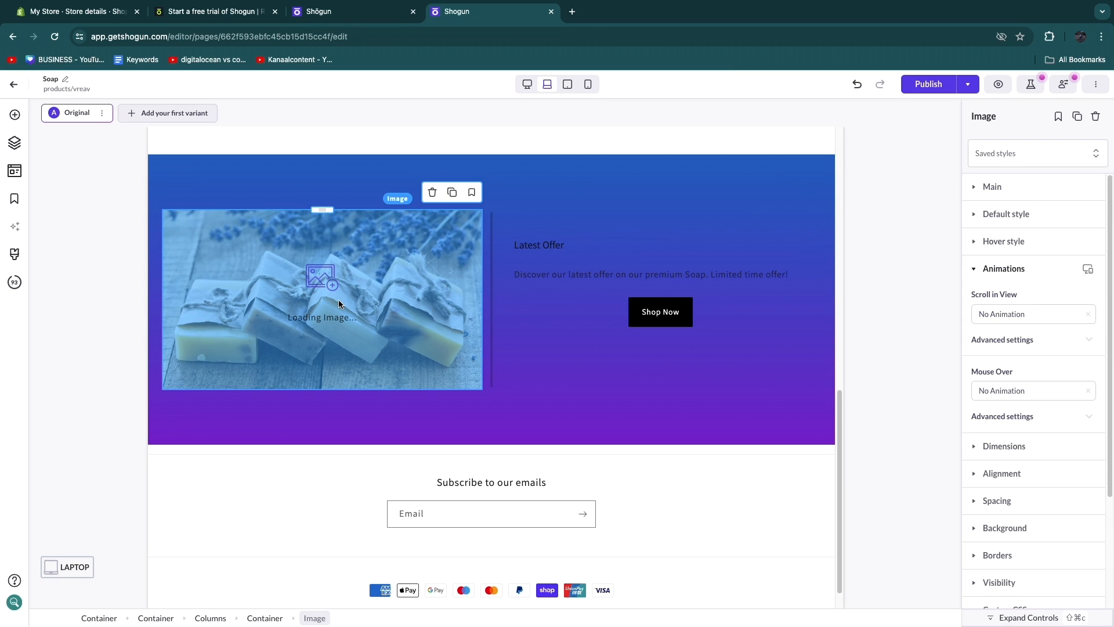
double_click(539, 245)
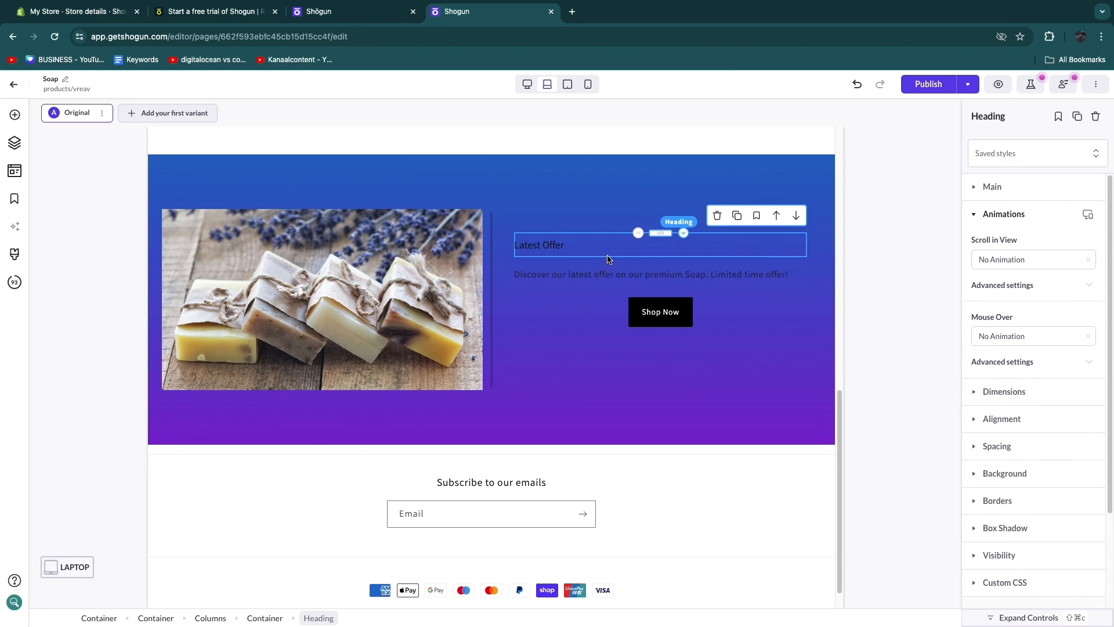
double_click(568, 244)
click(983, 188)
scroll(1070, 375, down, 2)
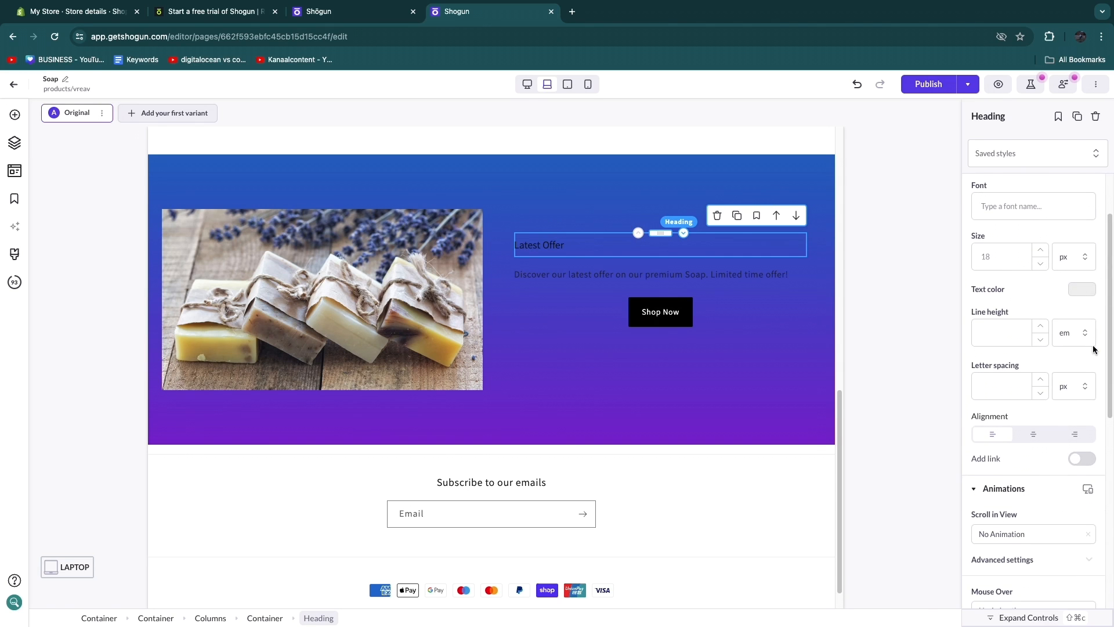
Step: Set the "Latest Offer" heading's text color to white and deselect the heading
click(1083, 289)
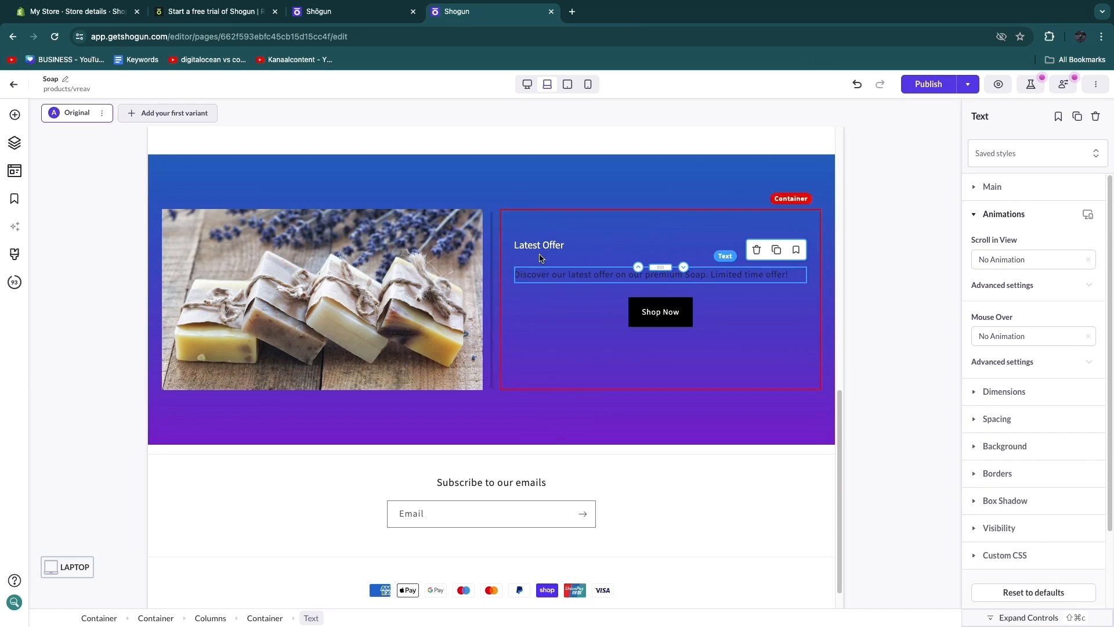
click(542, 250)
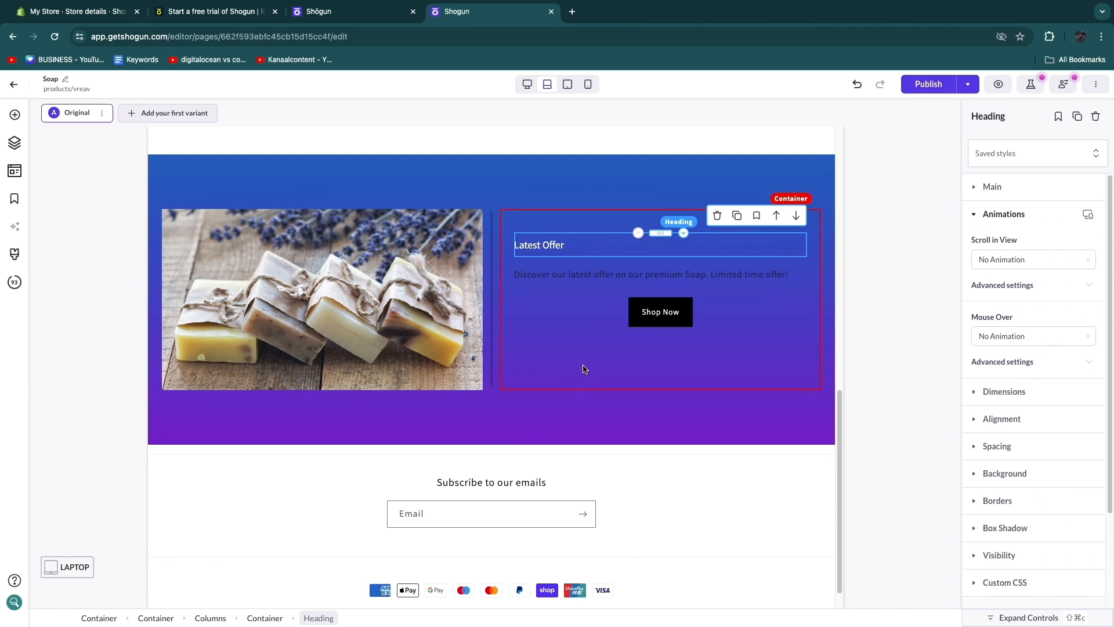
key(Escape)
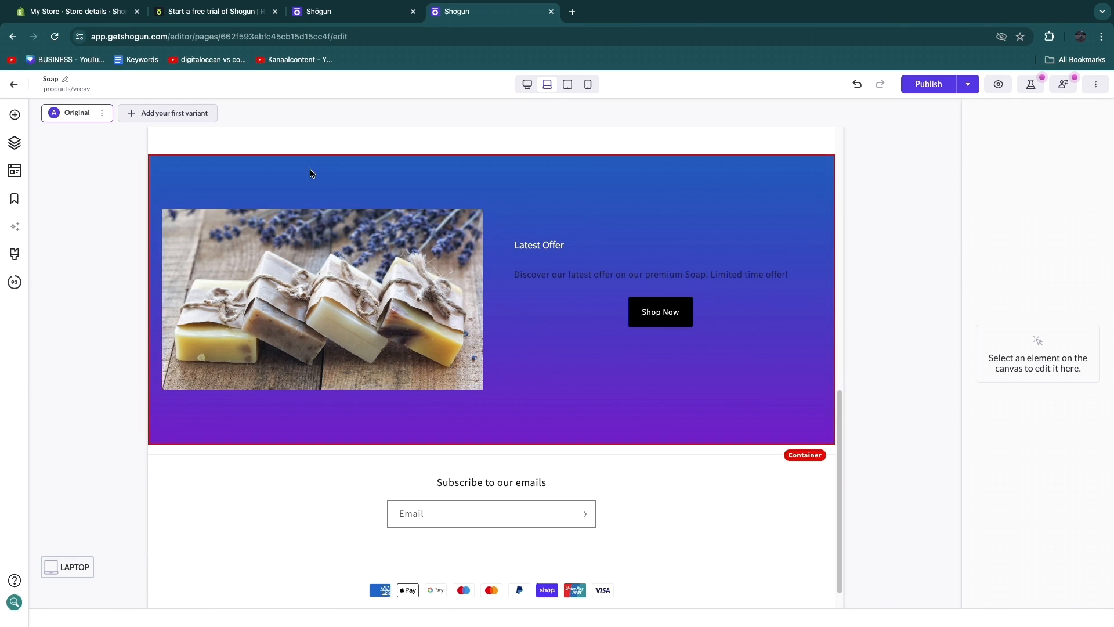
Step: Change the outer container's background from gradient to a solid blue, 3E7CD3
click(269, 179)
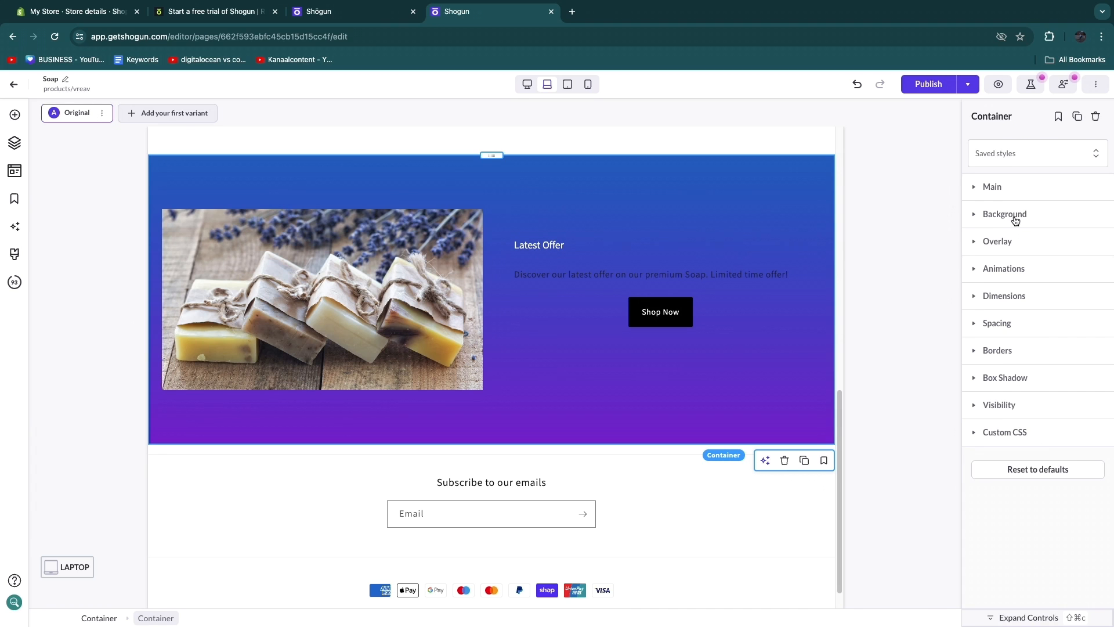
click(1015, 216)
click(1004, 259)
click(1040, 399)
click(1064, 328)
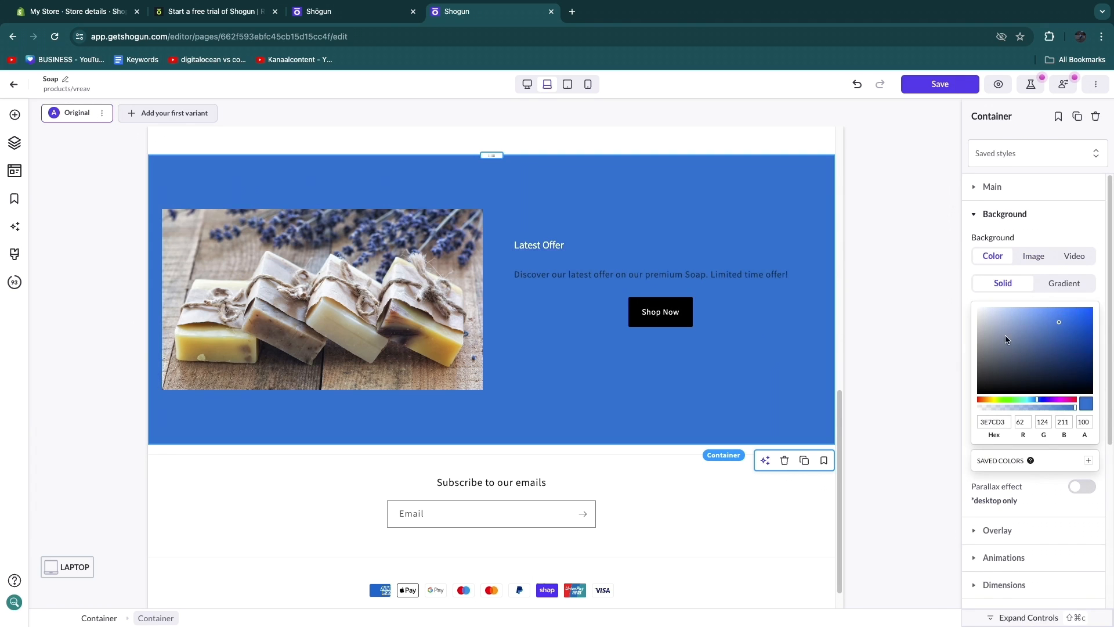
click(727, 525)
Step: Insert the "Sale Banner - Skincare" block with the product bottles from the block library into the blue container, above the two-column section
scroll(726, 527, up, 3)
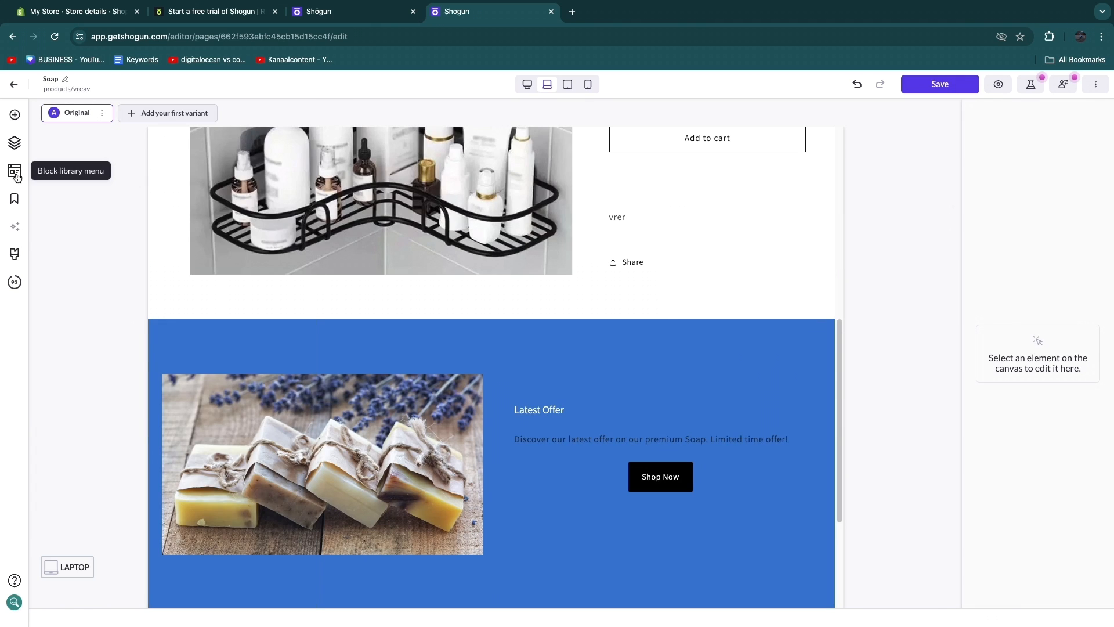
click(15, 173)
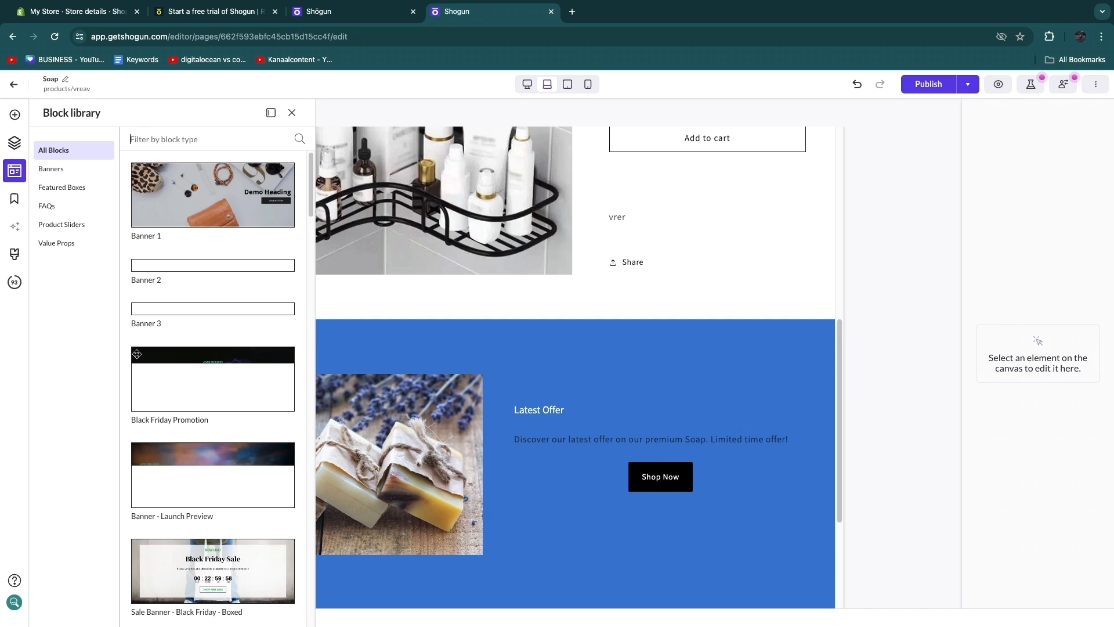
scroll(137, 354, down, 10)
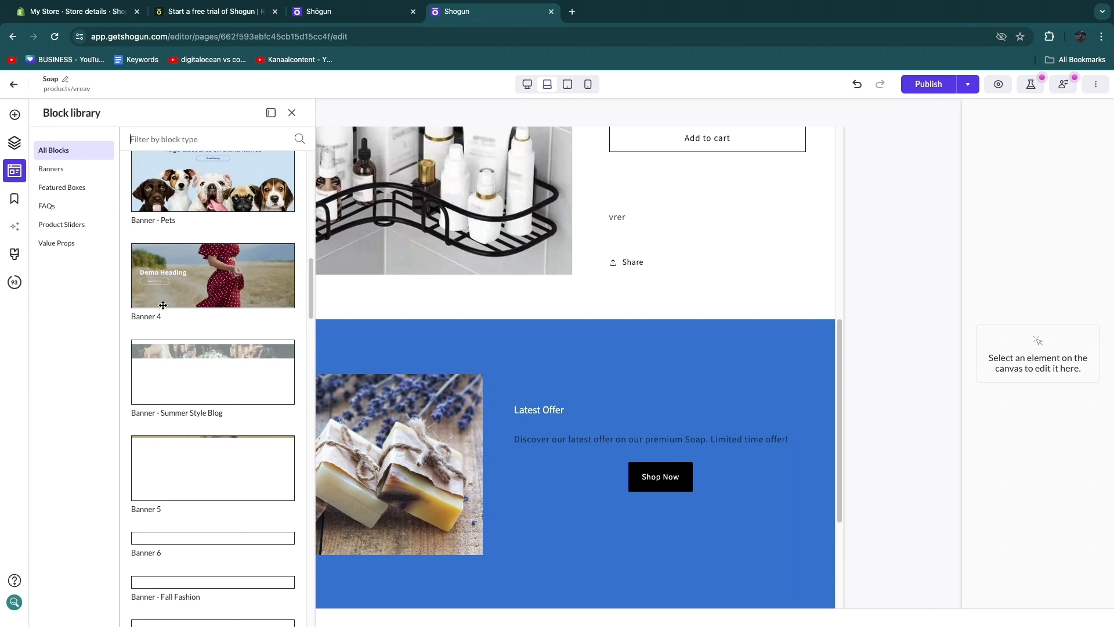
scroll(159, 313, up, 10)
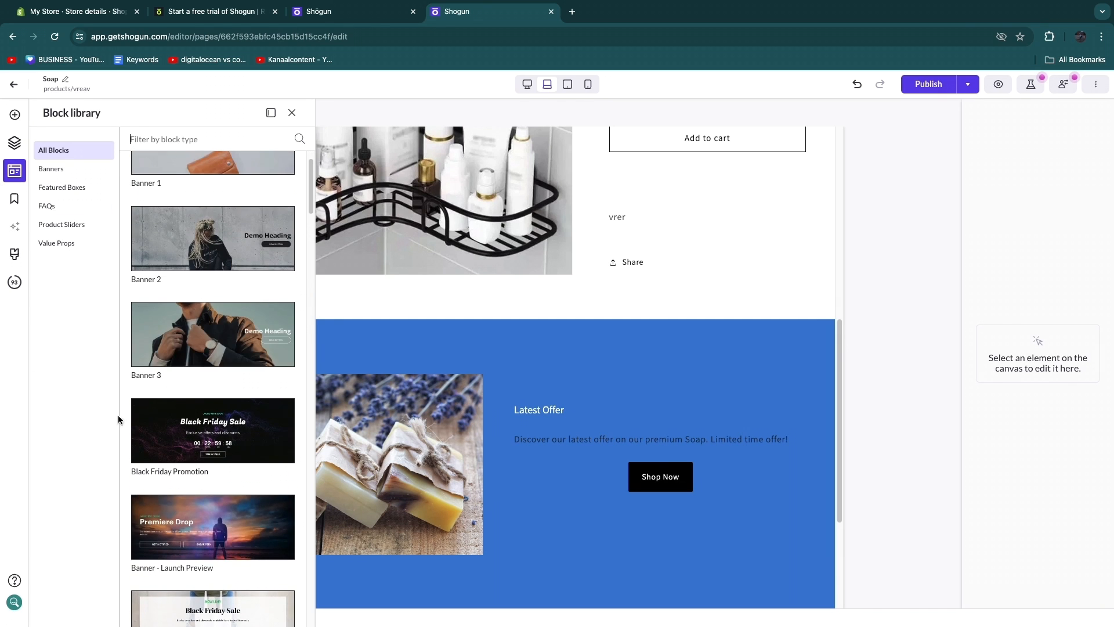
scroll(183, 432, up, 2)
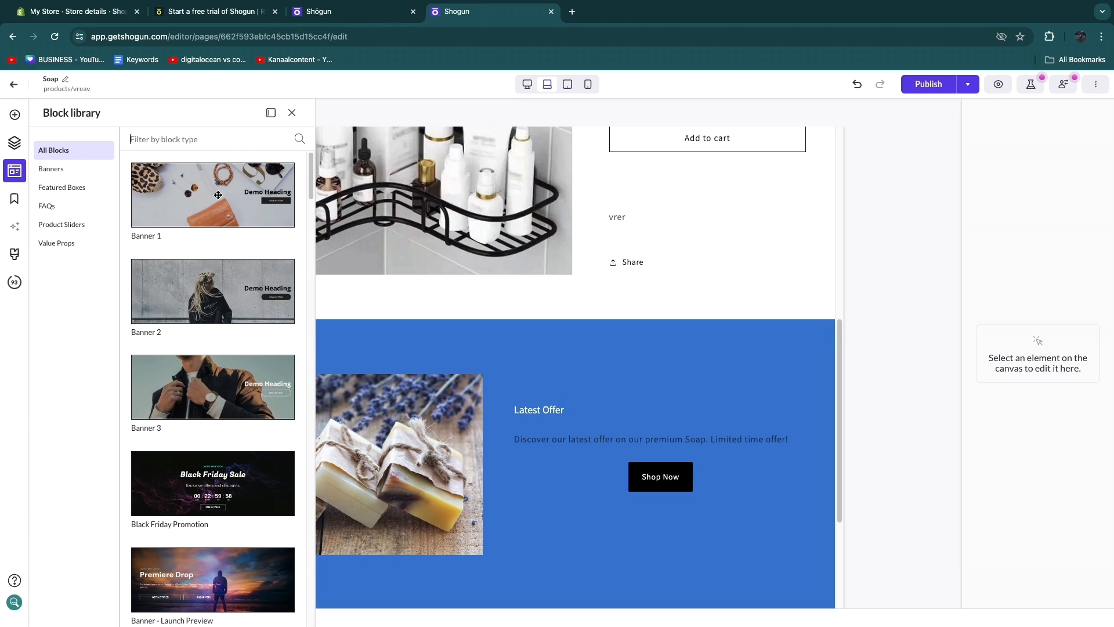
scroll(194, 324, down, 15)
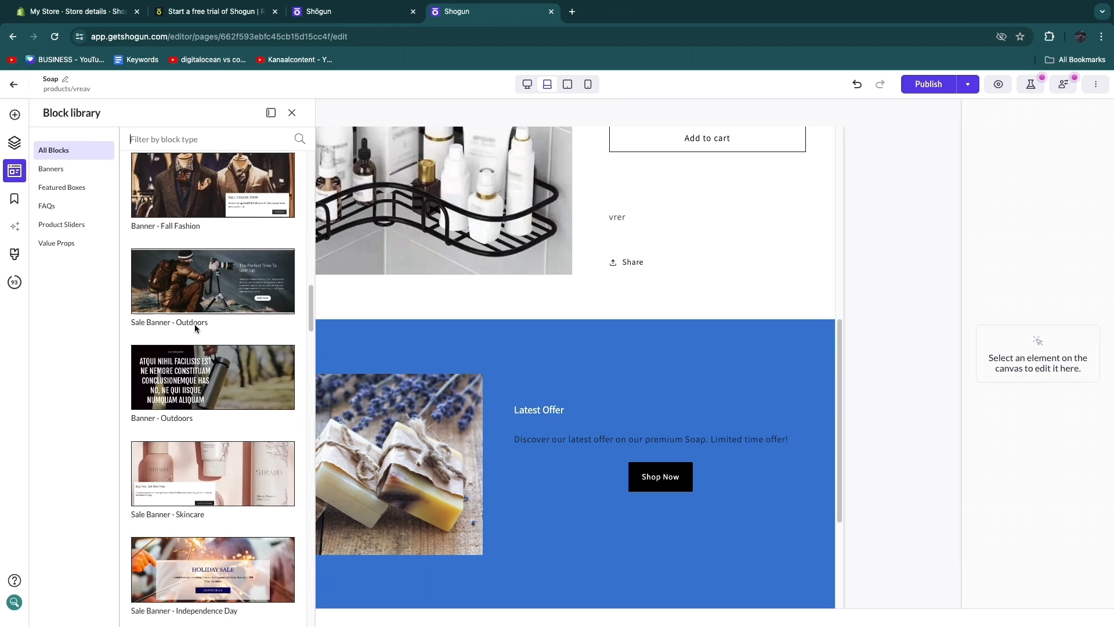
scroll(211, 253, up, 1)
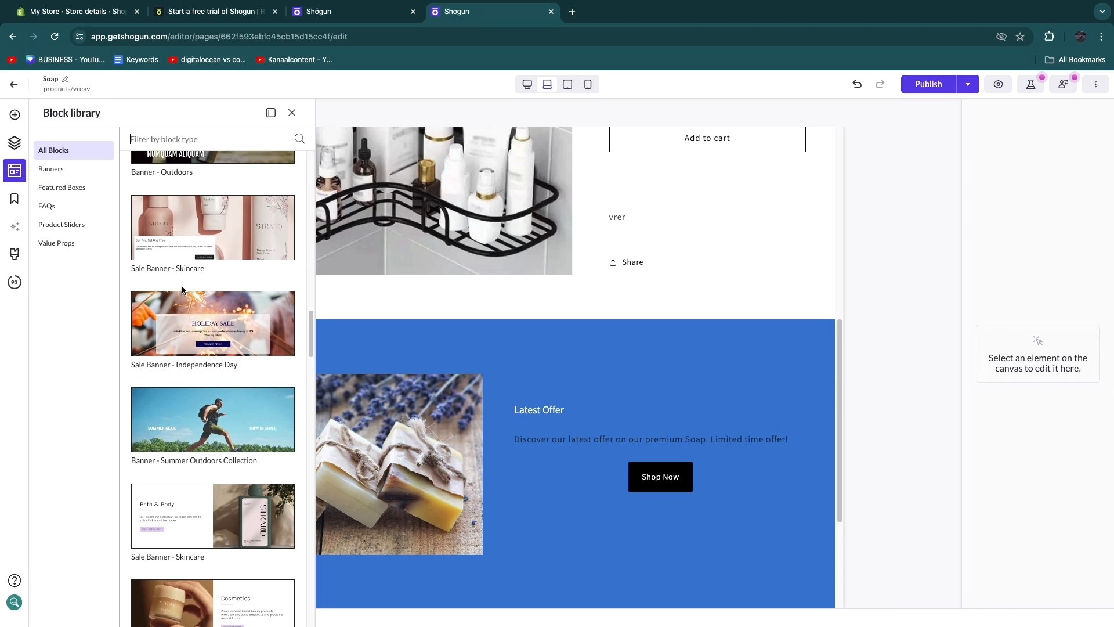
drag(243, 253, 509, 362)
scroll(224, 331, down, 3)
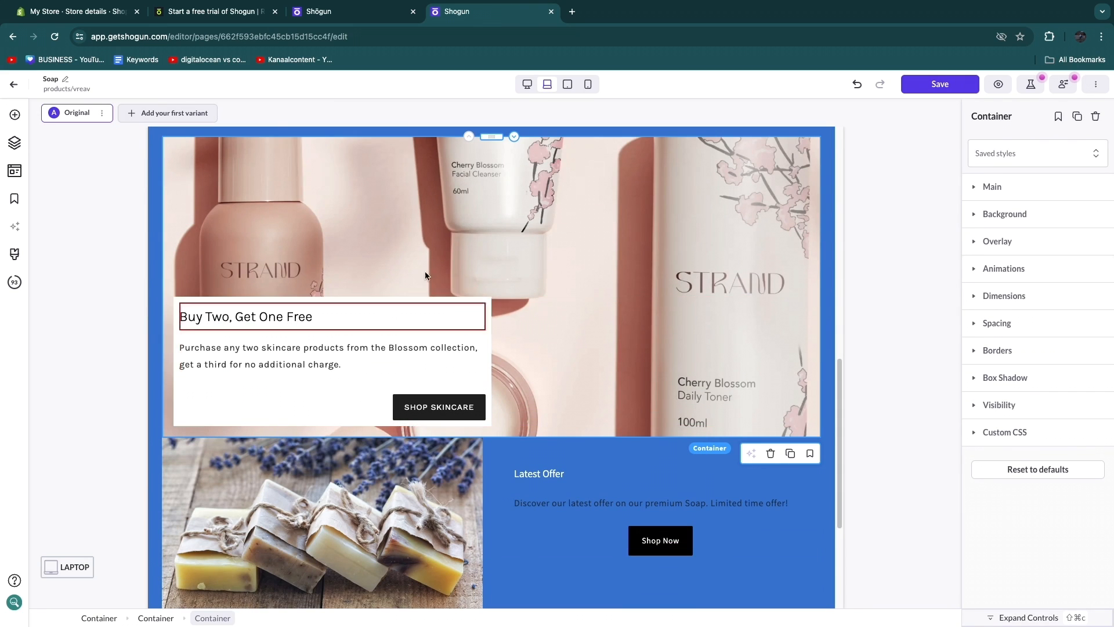
scroll(601, 247, up, 1)
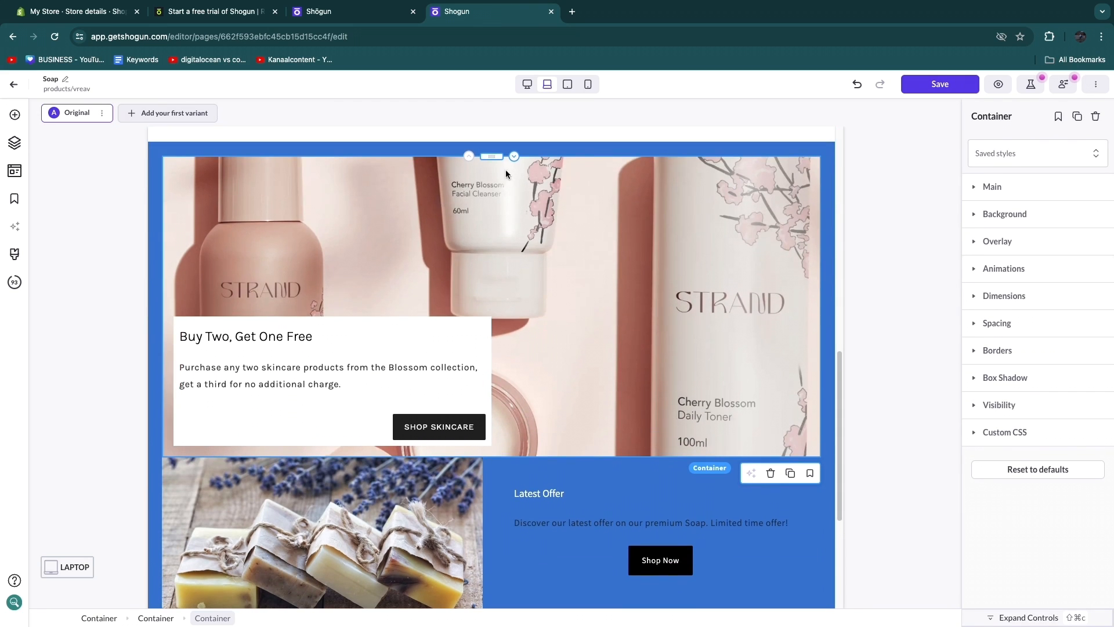
Step: Browse the block library's Banners, Featured Boxes, FAQs, Product Sliders and Value Props categories
click(14, 170)
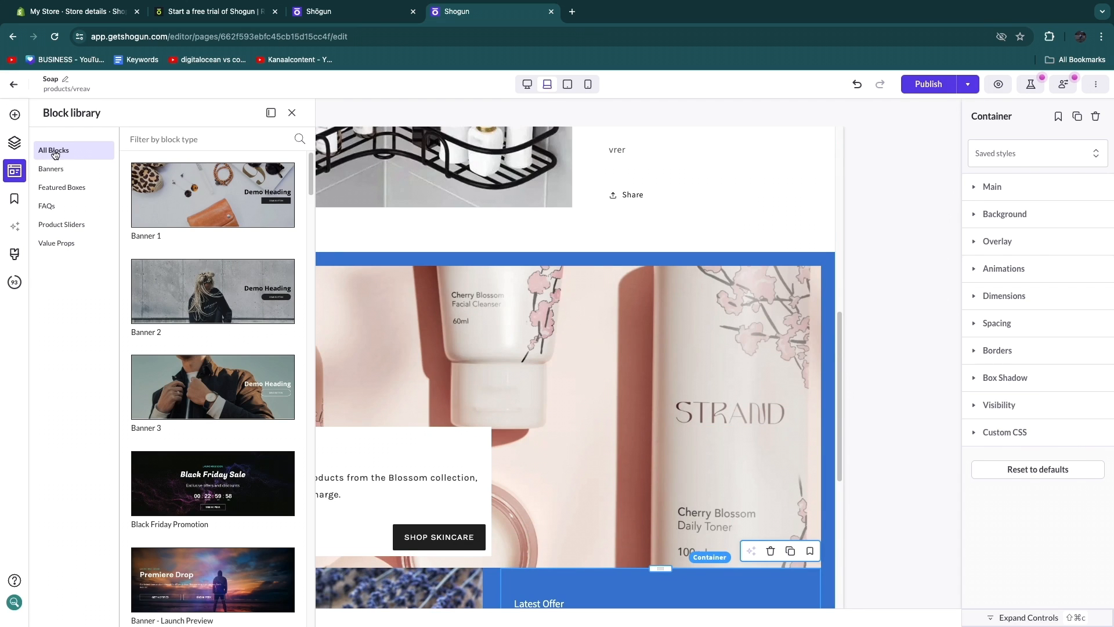
click(65, 169)
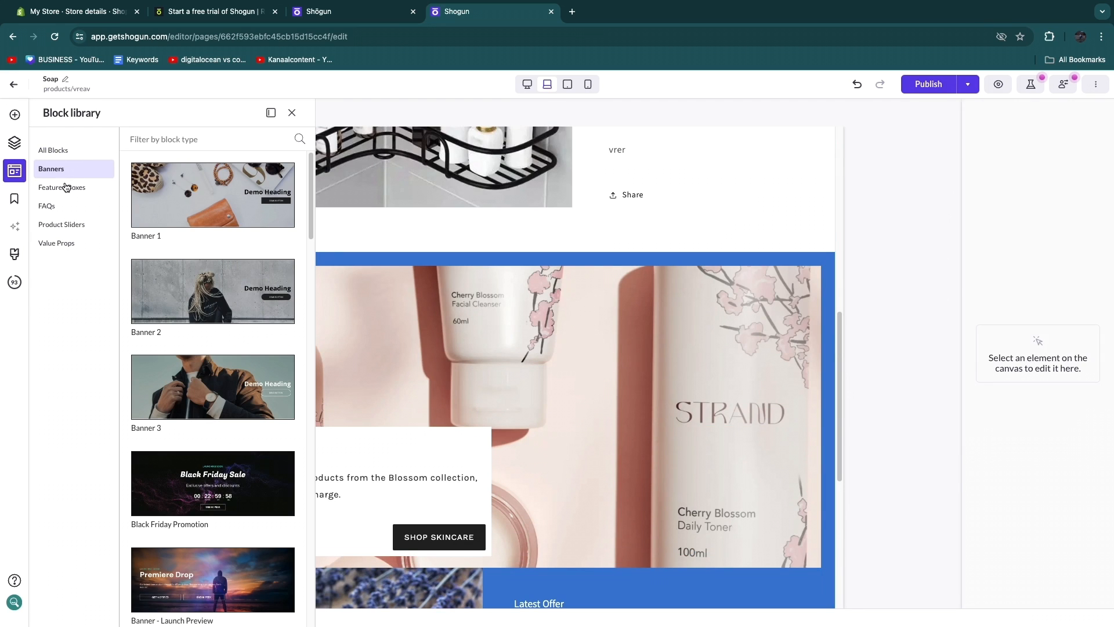
click(66, 186)
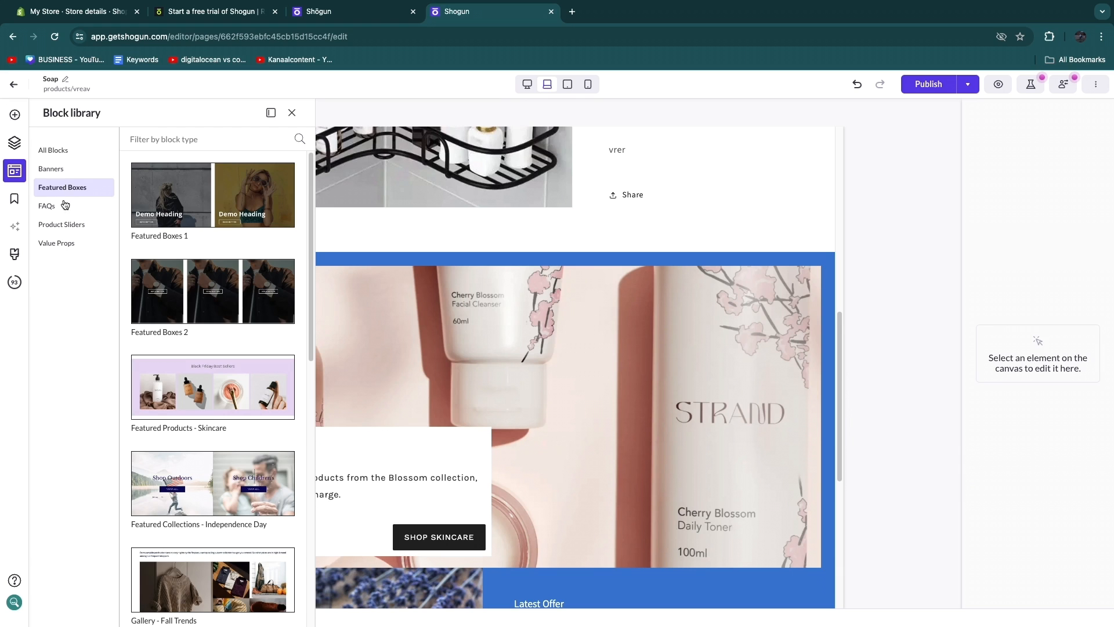
click(65, 205)
click(59, 228)
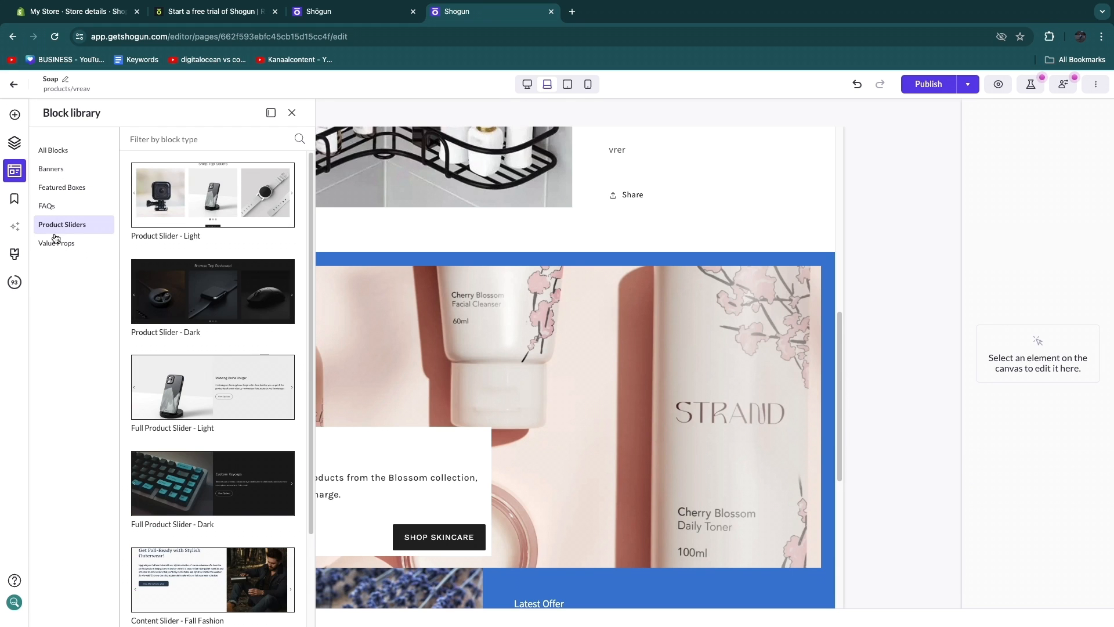
click(55, 244)
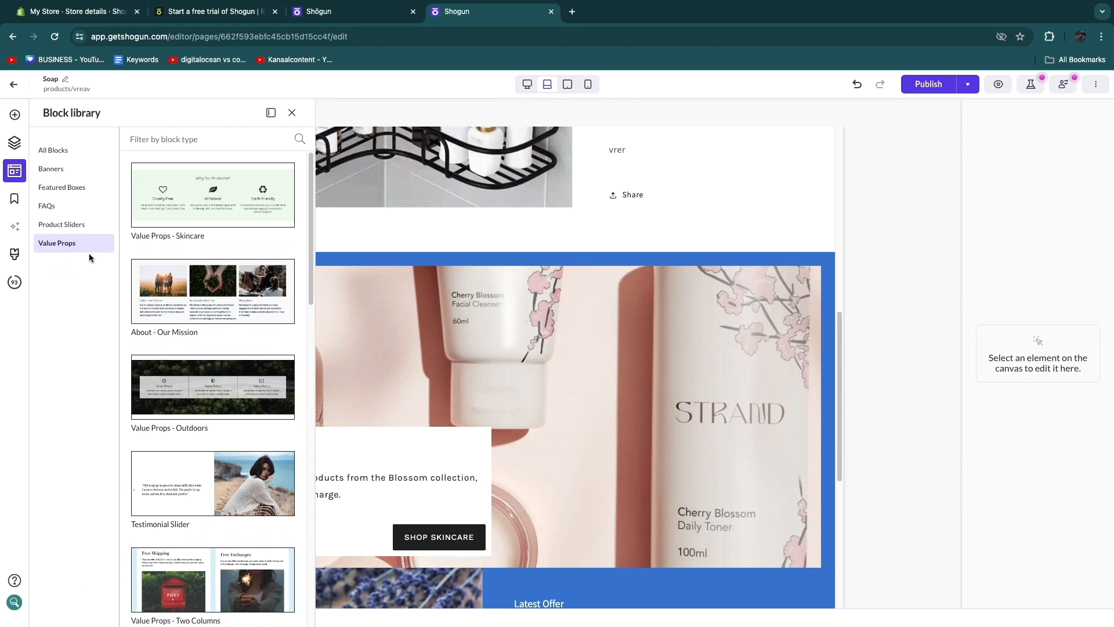
Step: Add the "Full Product Slider - Light" block below the blue container and select the slide's phone image container
click(49, 223)
scroll(469, 330, up, 10)
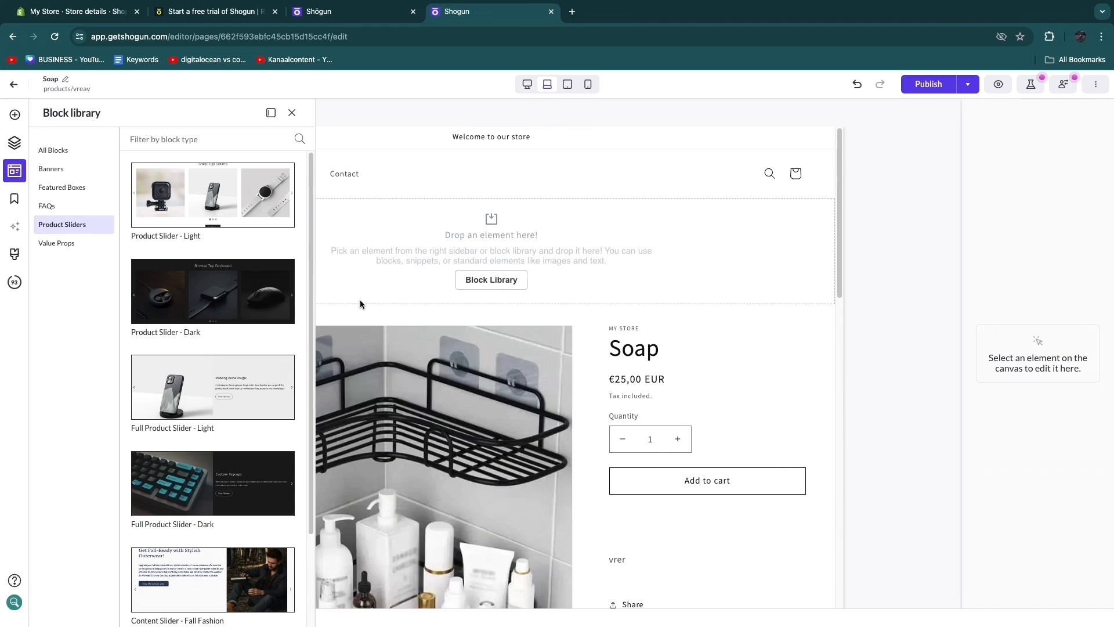
scroll(323, 298, down, 2)
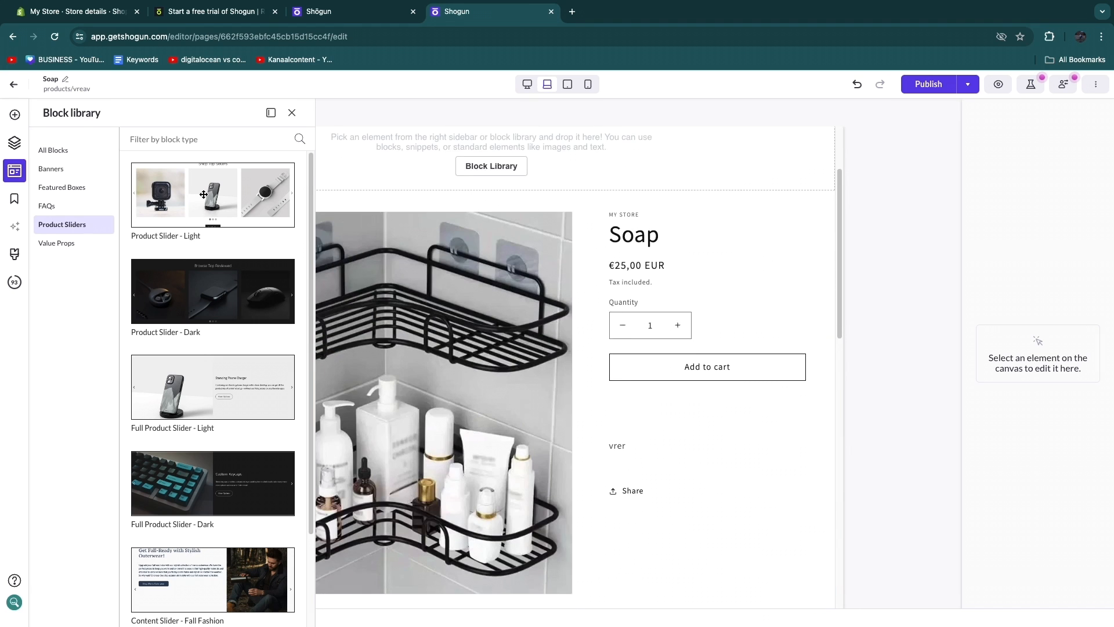
scroll(394, 379, down, 12)
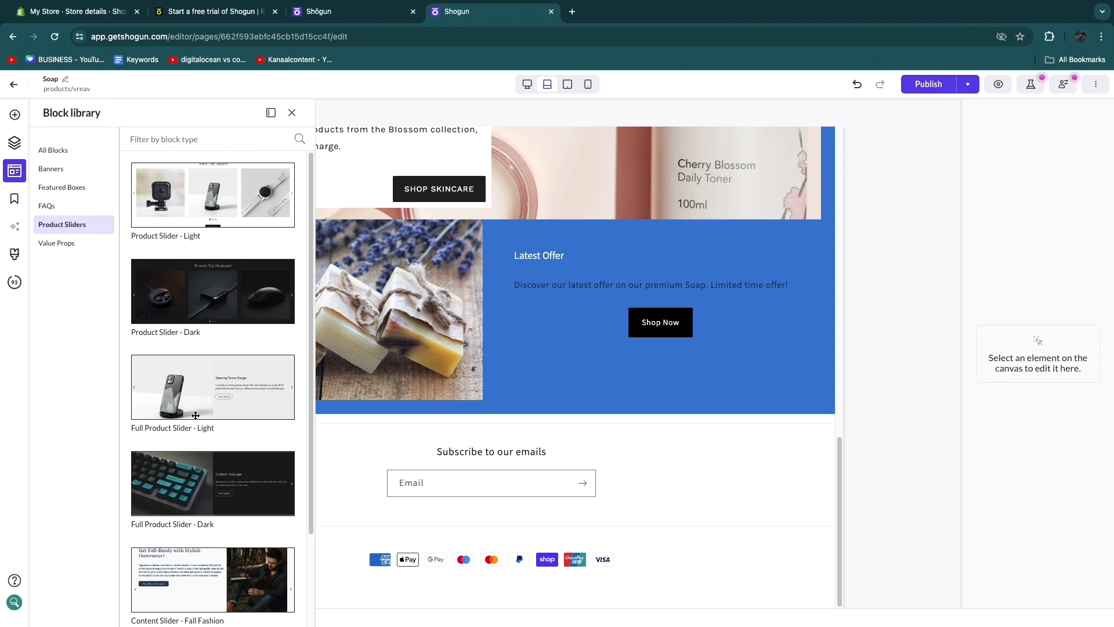
drag(202, 371, 557, 415)
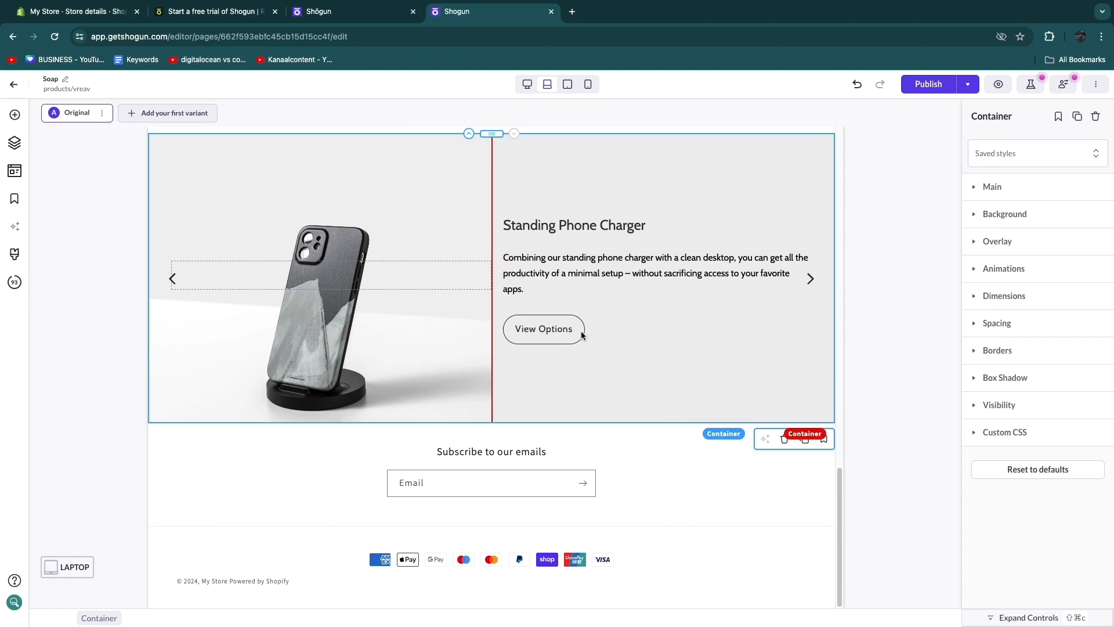
scroll(582, 331, up, 1)
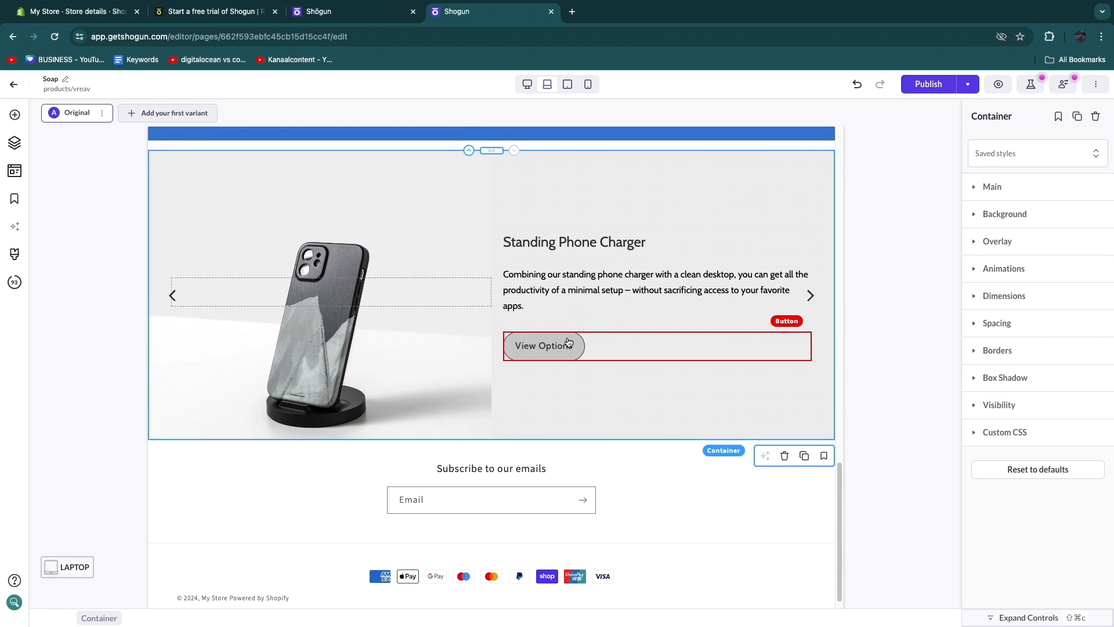
click(323, 339)
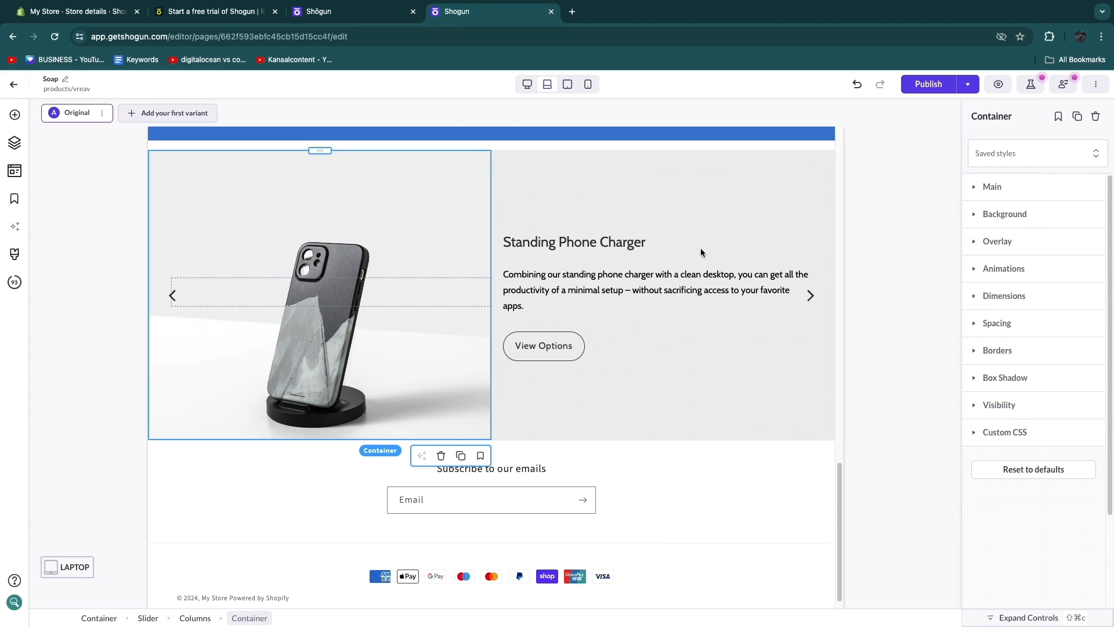
Step: Open the saved snippets and view the Global snippets category
scroll(704, 248, up, 10)
click(13, 197)
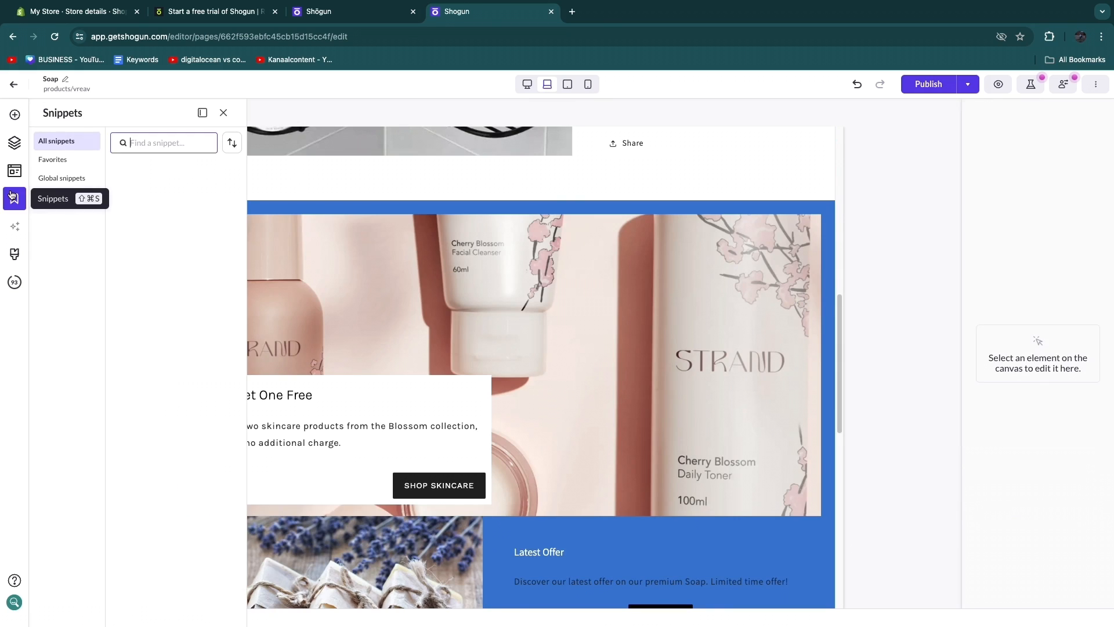
click(64, 178)
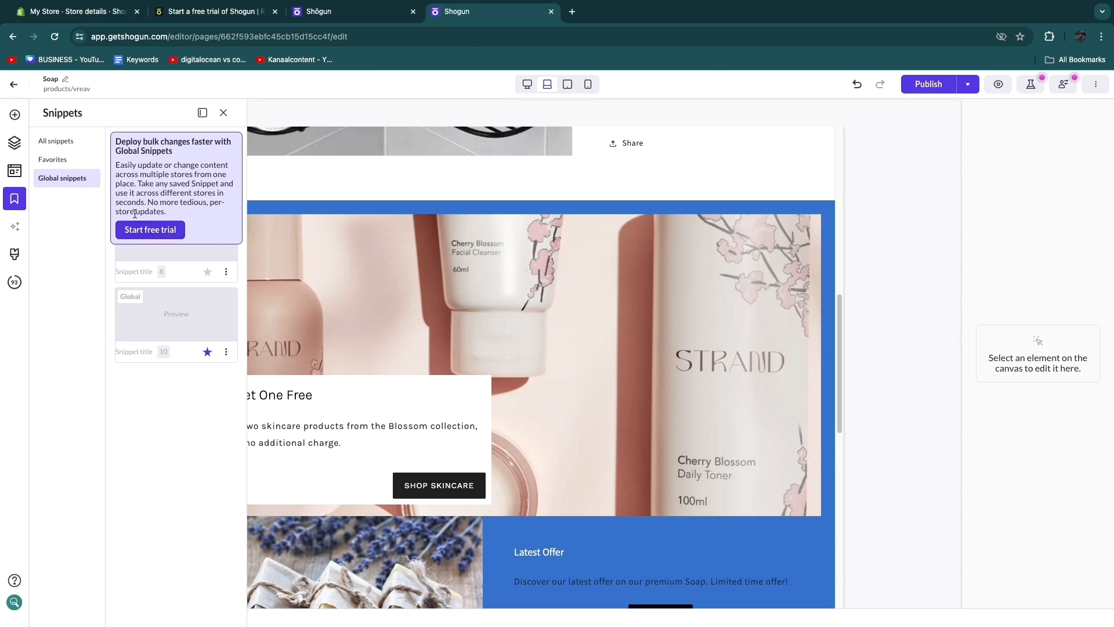
Step: Review the page's layout tree and select the image container in the slider's first columns to see its settings
click(15, 143)
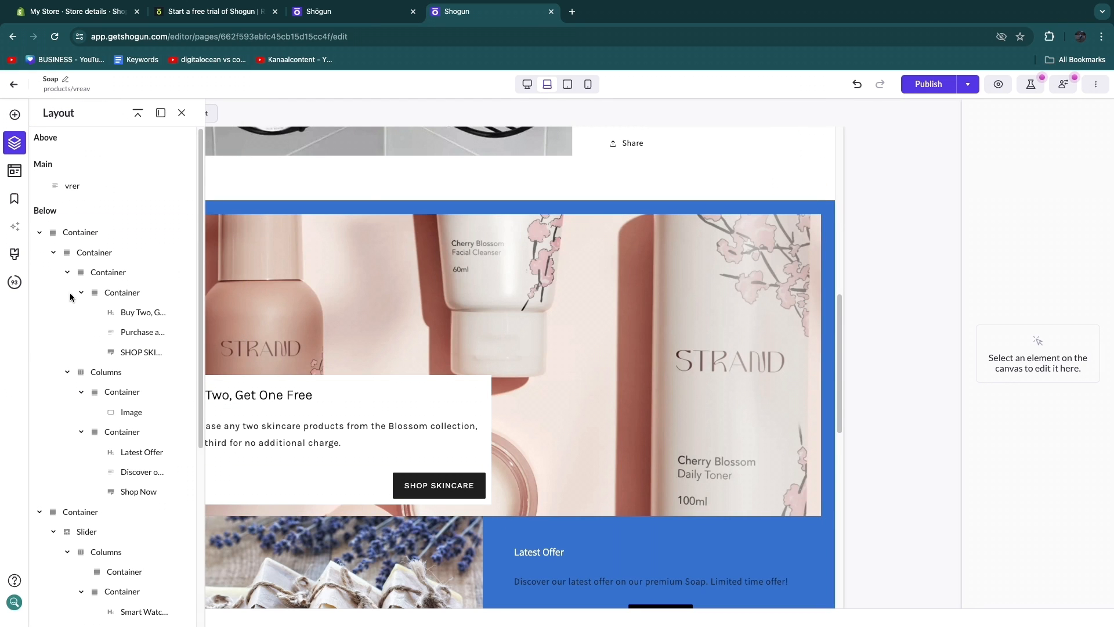
scroll(79, 277, down, 5)
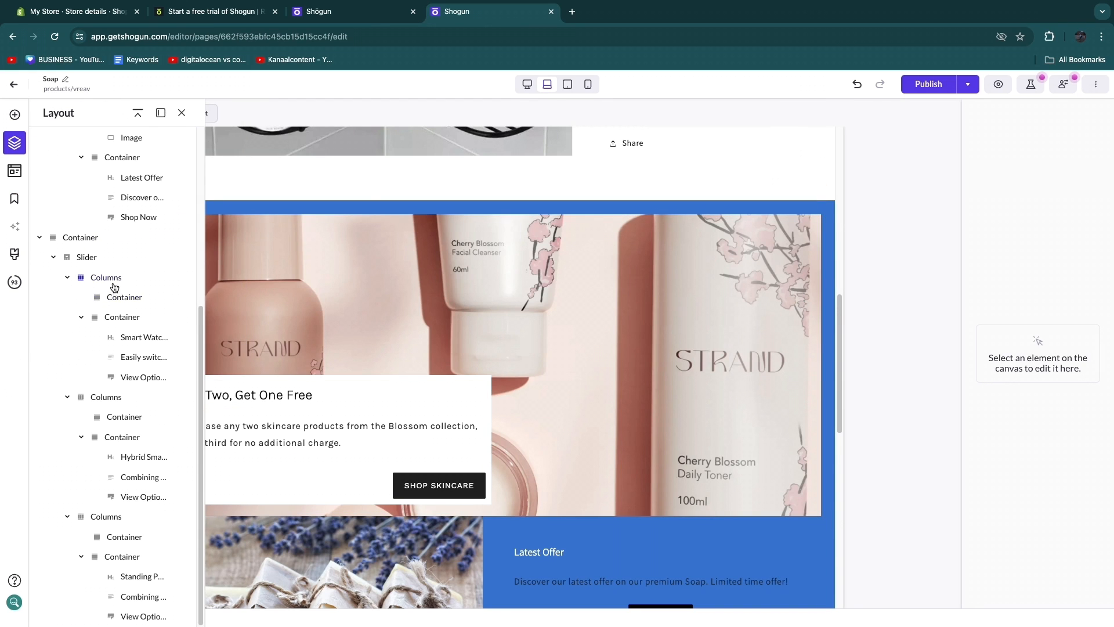
click(122, 298)
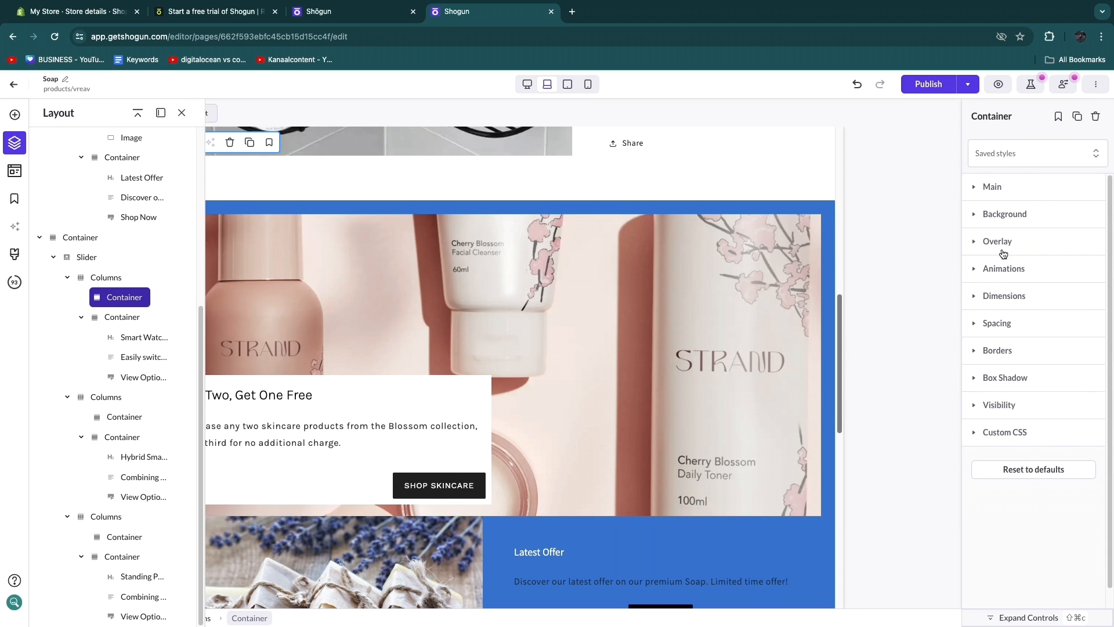
scroll(793, 360, down, 4)
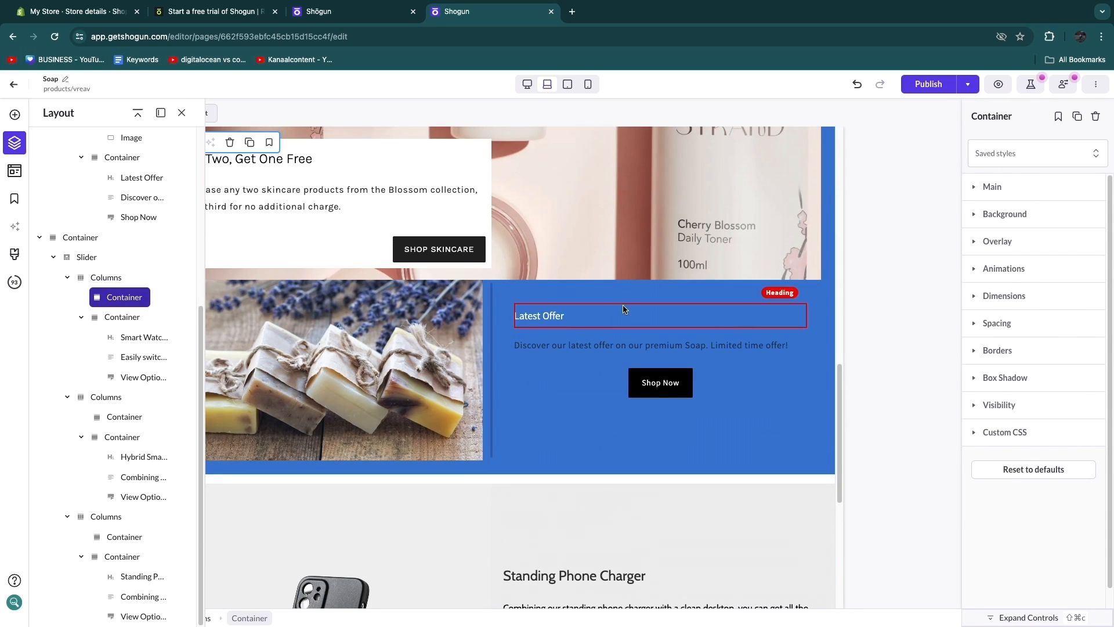
Step: Turn on A/B testing for the Soap page and close the test setup with its default name and objective
click(1029, 83)
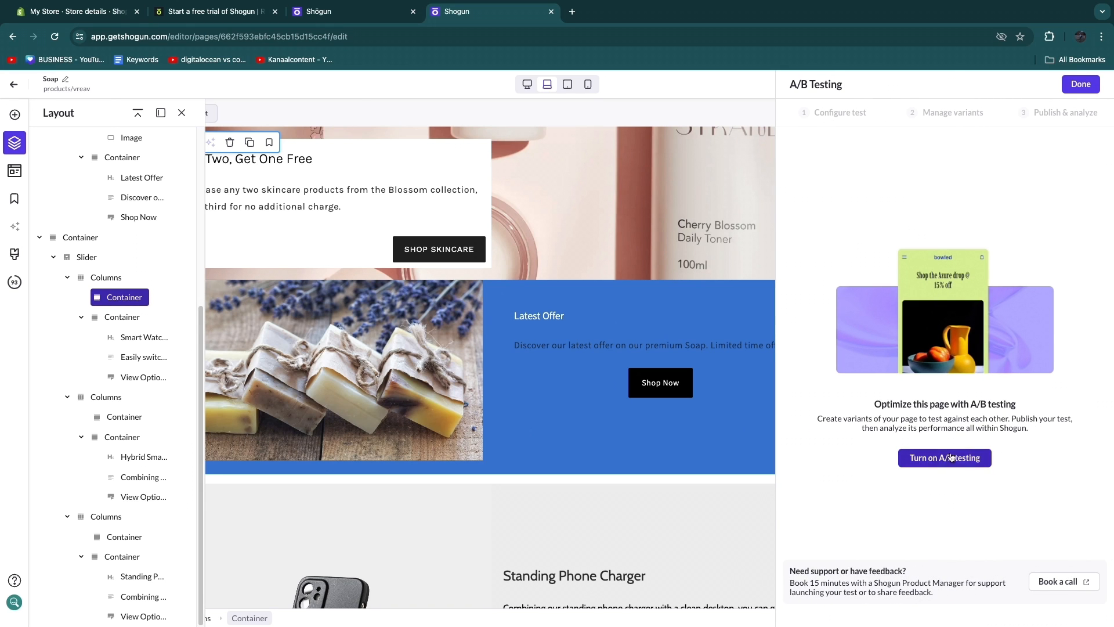
click(940, 457)
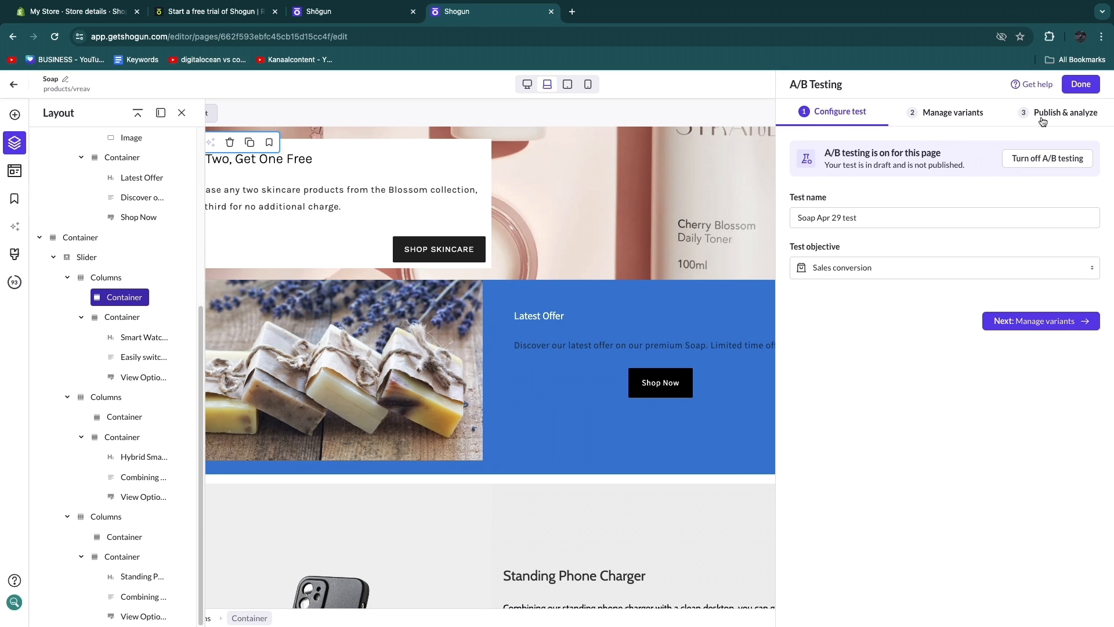
click(1080, 84)
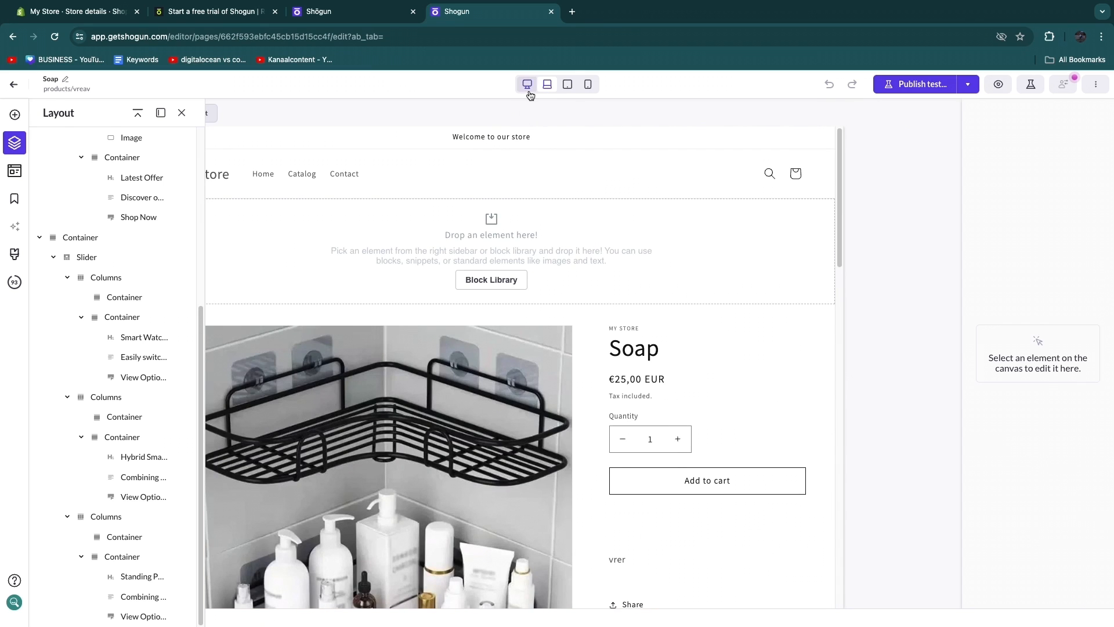
Step: Preview the Soap page in desktop, tablet and mobile views, checking the mobile layout down to the footer
click(528, 86)
click(567, 85)
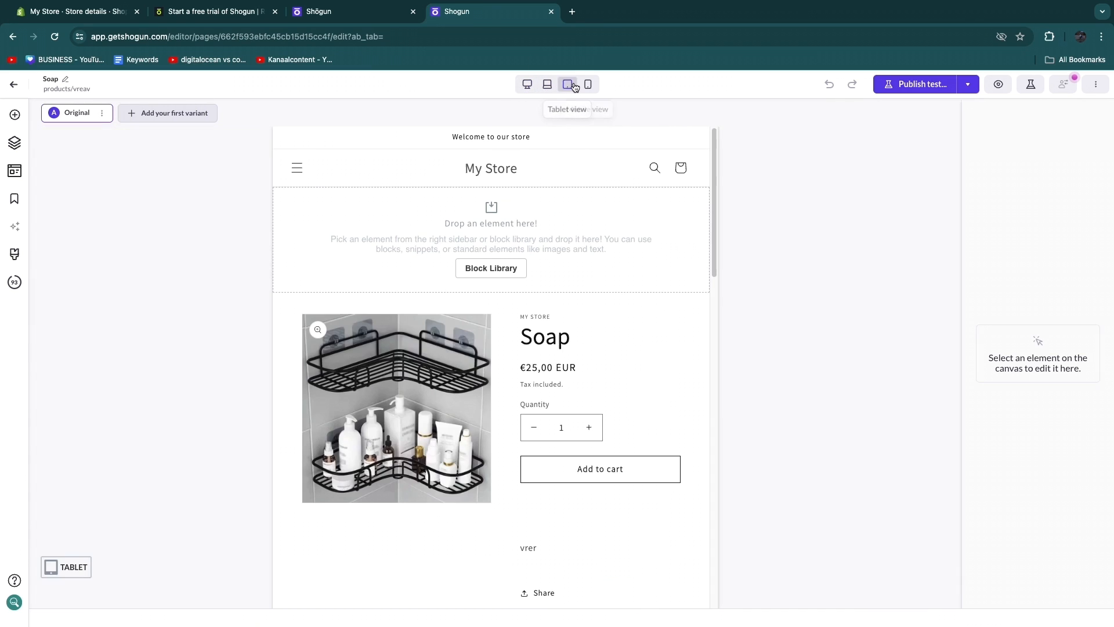
click(587, 85)
scroll(522, 344, down, 15)
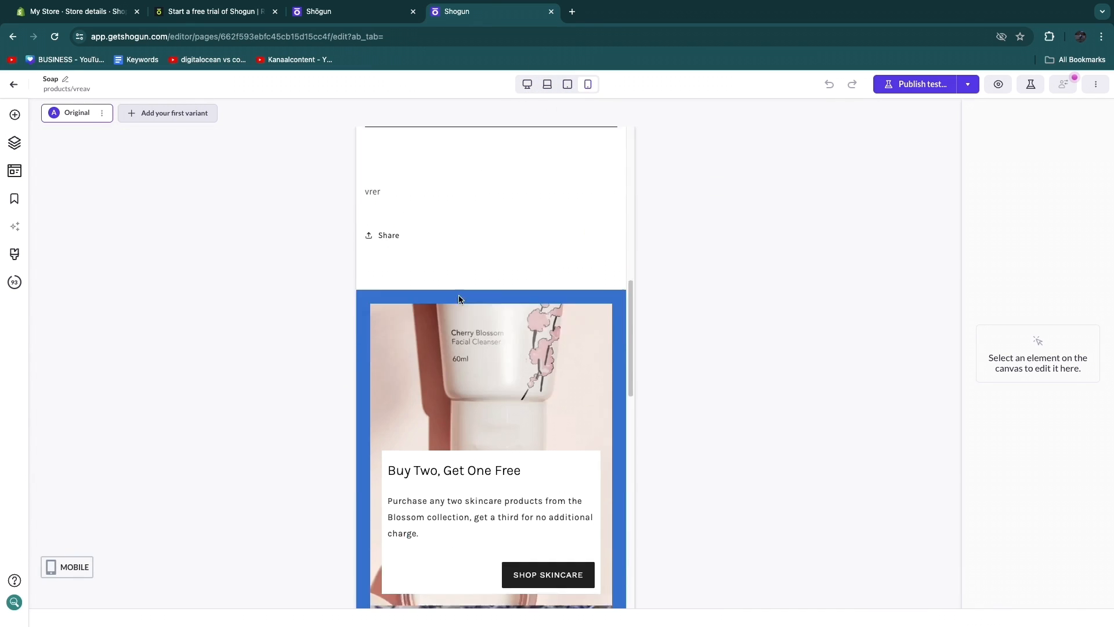
scroll(523, 343, down, 10)
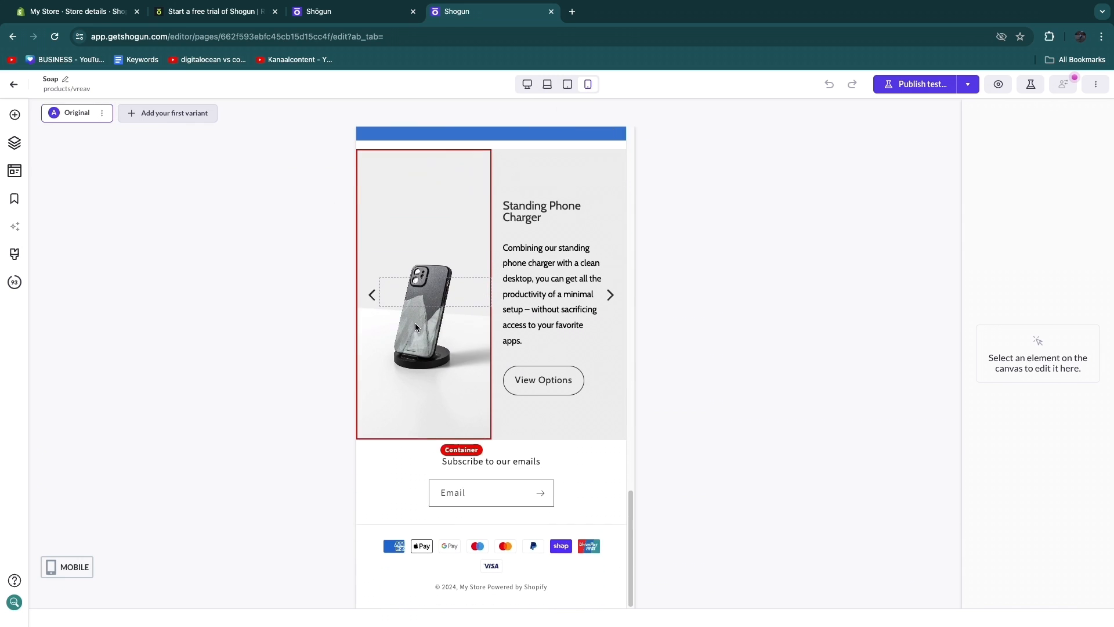
Step: Open the A/B test's variant setup for the Soap page and return to the Shogun home dashboard
click(172, 112)
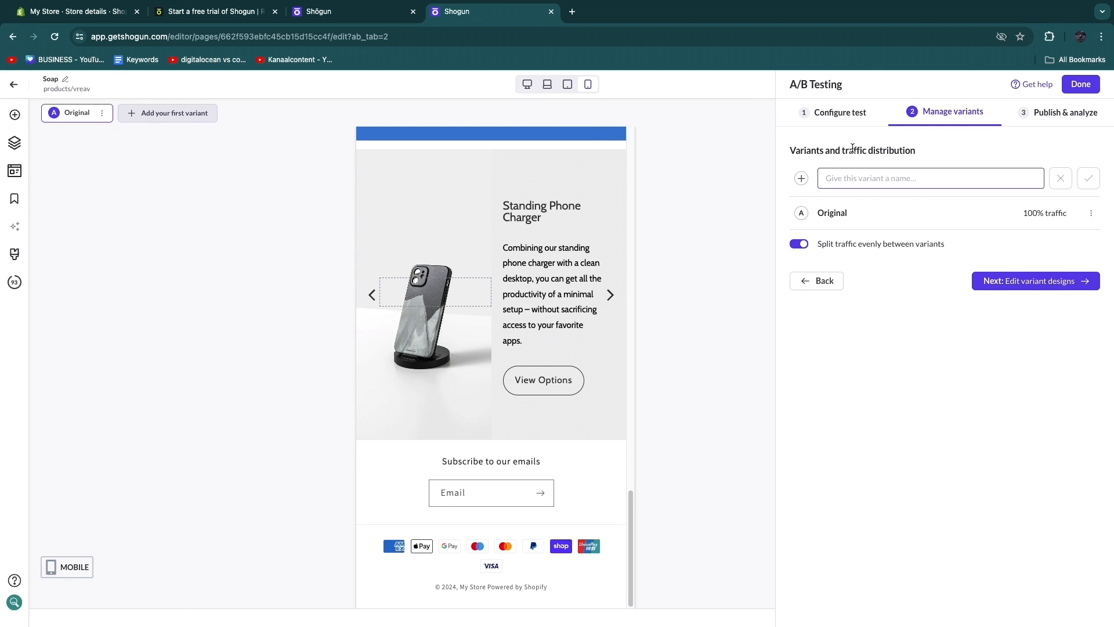
click(14, 86)
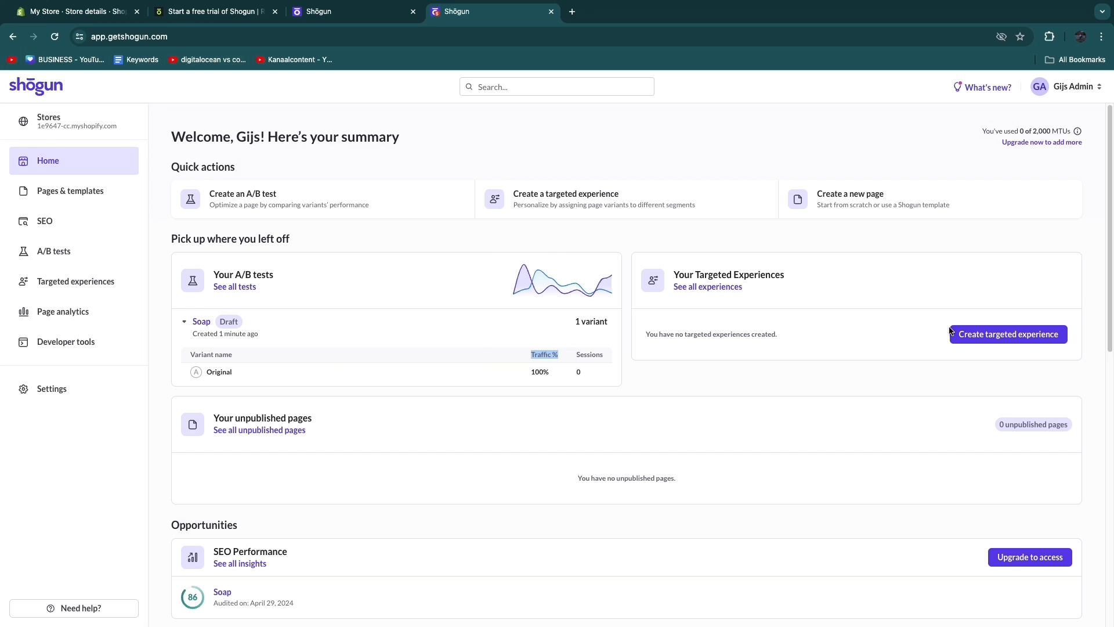
Step: Open the setup for a new targeted experience, check its page choices and read its description
click(985, 332)
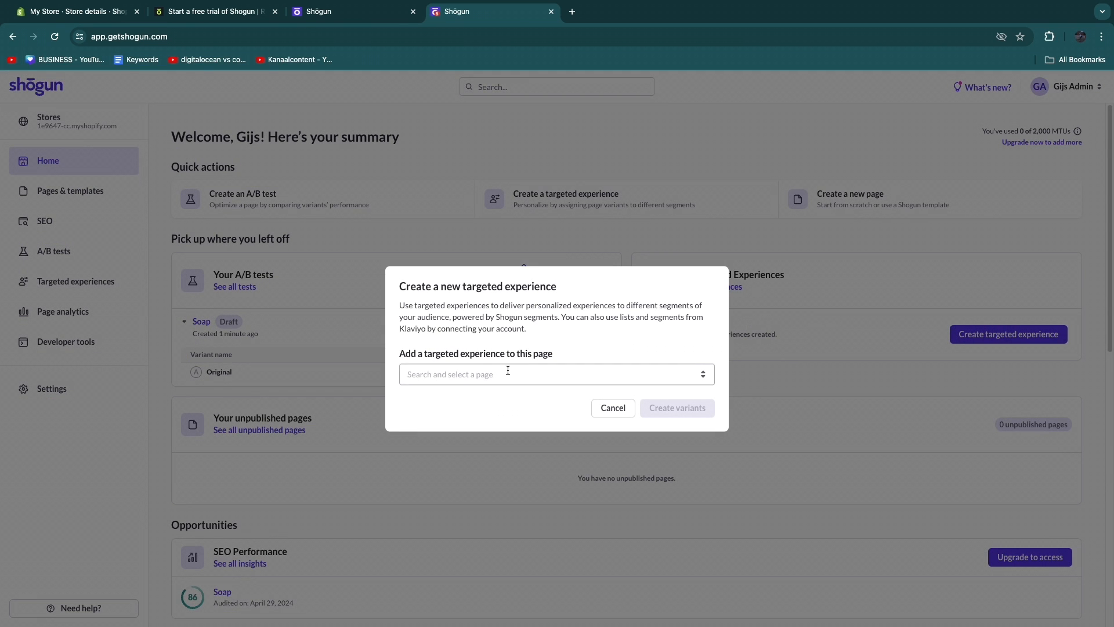
click(507, 374)
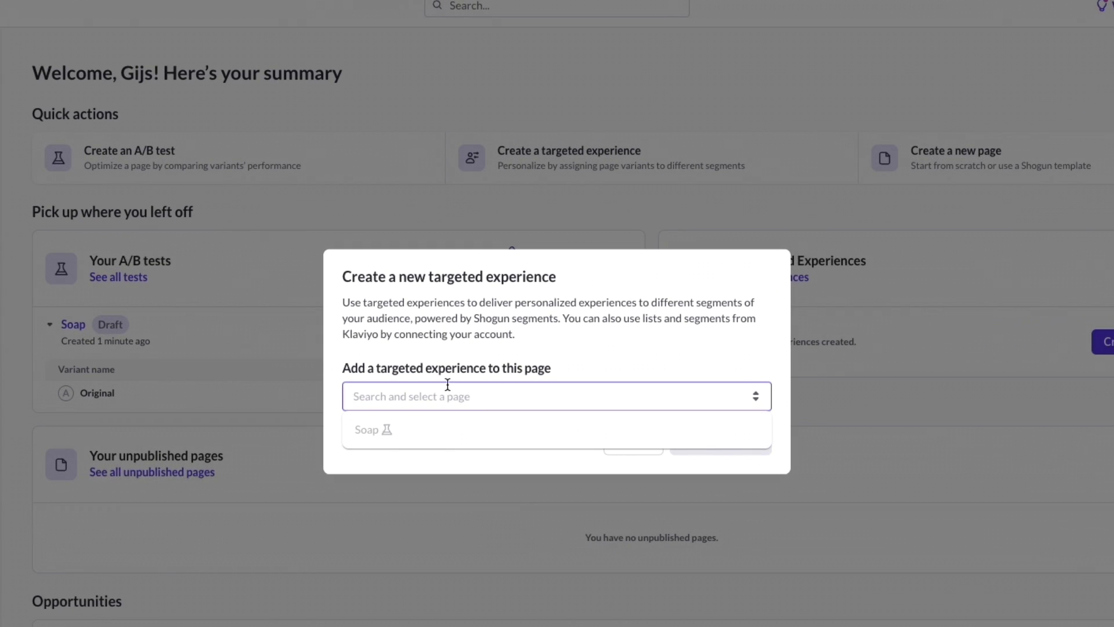
click(526, 387)
click(409, 406)
click(502, 366)
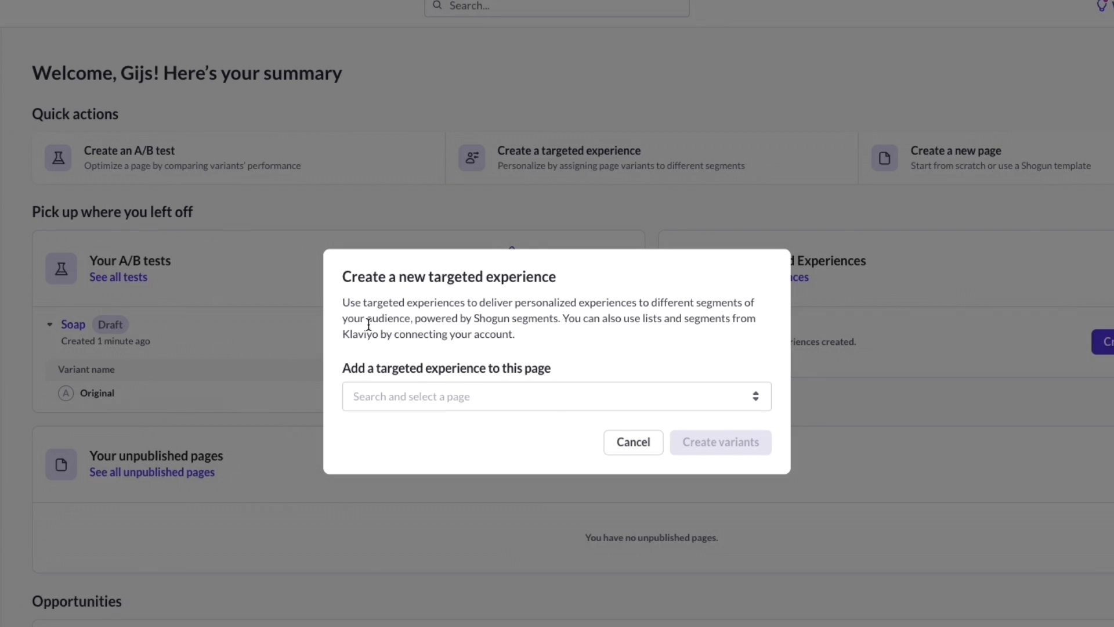
drag(344, 307, 561, 318)
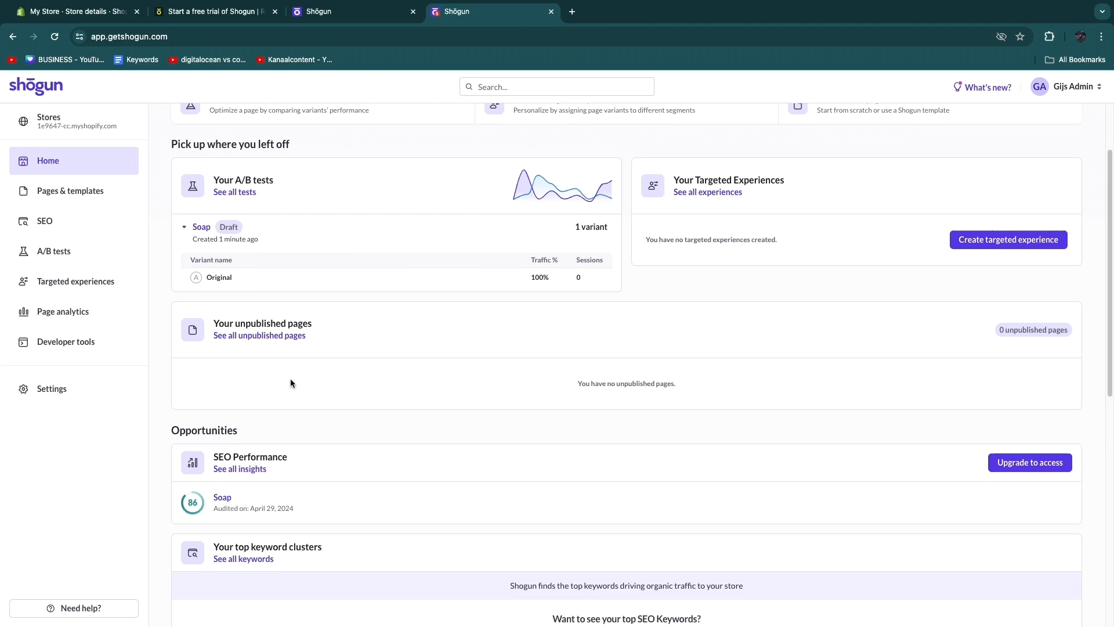
Step: Review the dashboard's opportunities, focusing on the SEO Performance section
scroll(290, 383, down, 2)
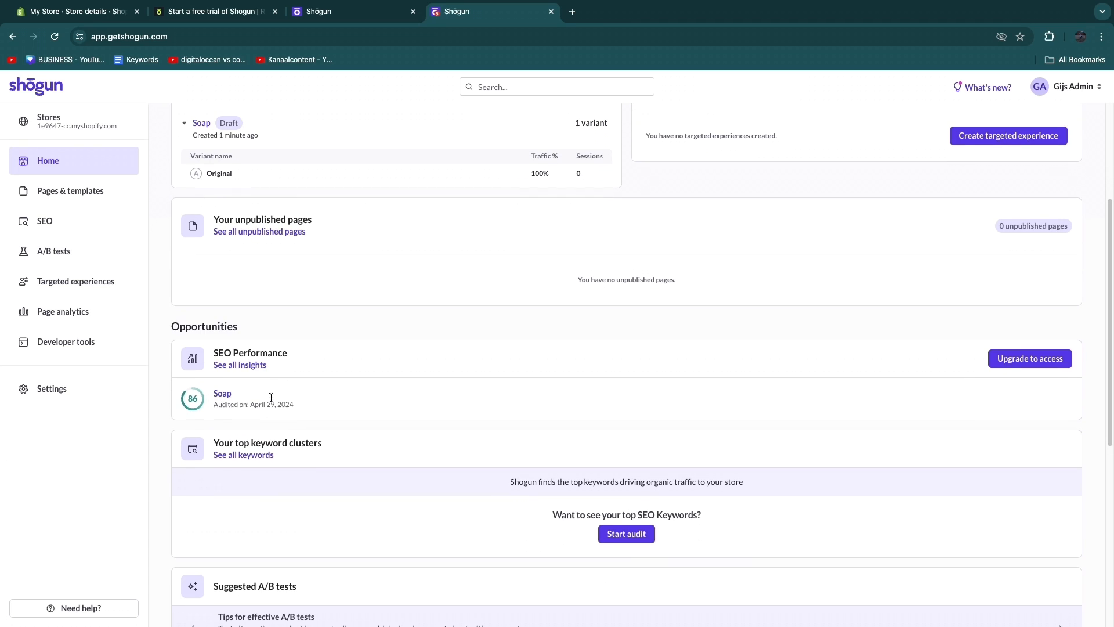
drag(216, 348, 290, 354)
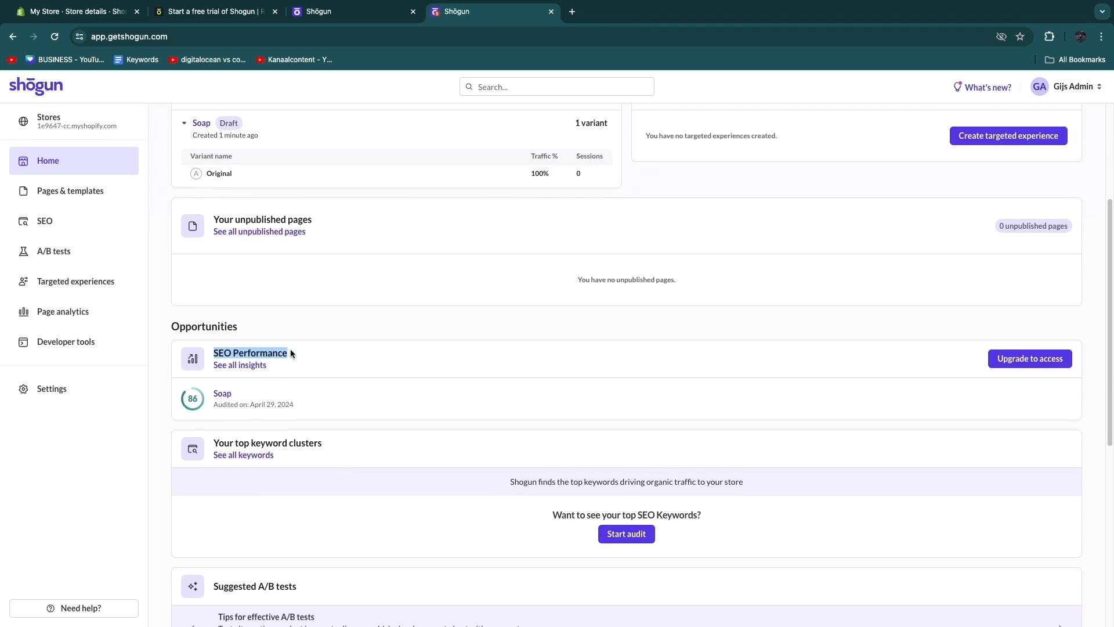
click(350, 364)
scroll(347, 363, up, 3)
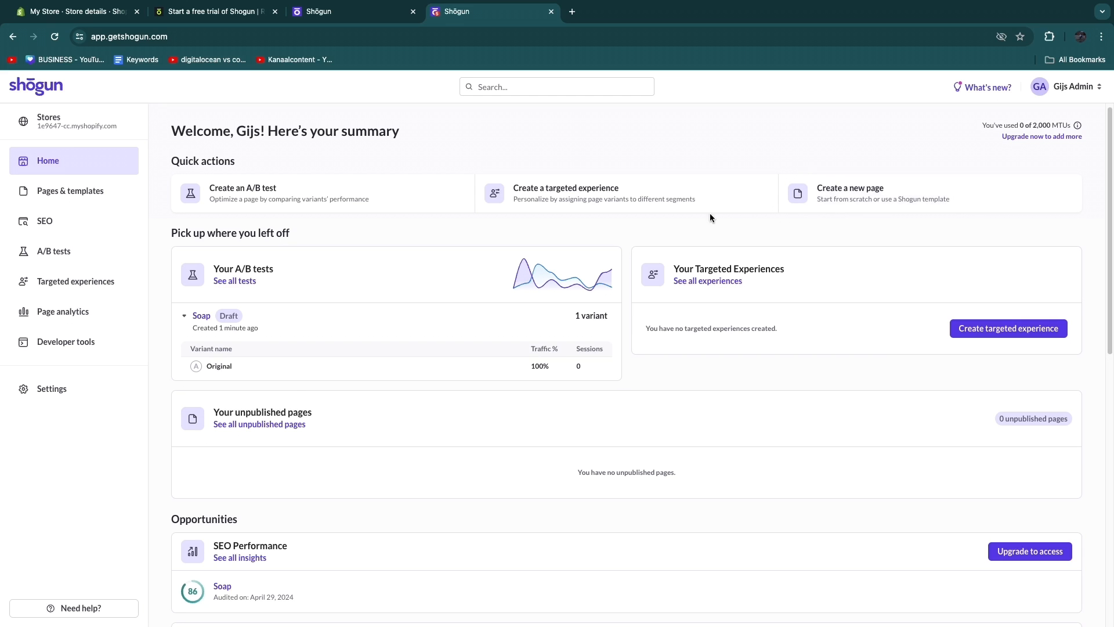
Step: Open the Soap page from the pages list for editing and close the store settings in the Shopify admin
click(82, 191)
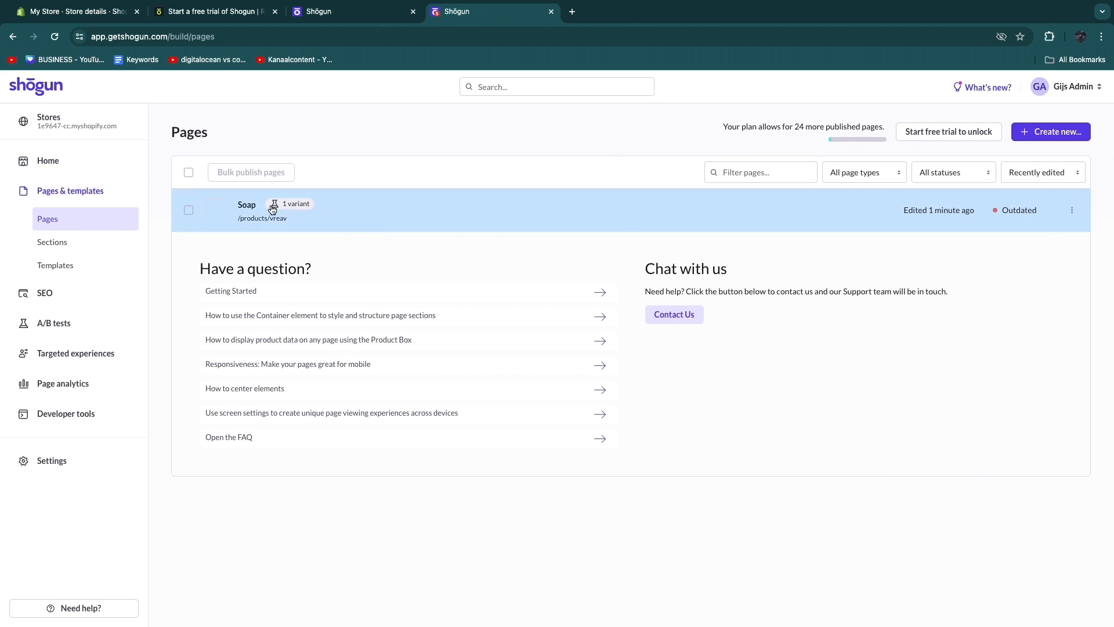
click(547, 206)
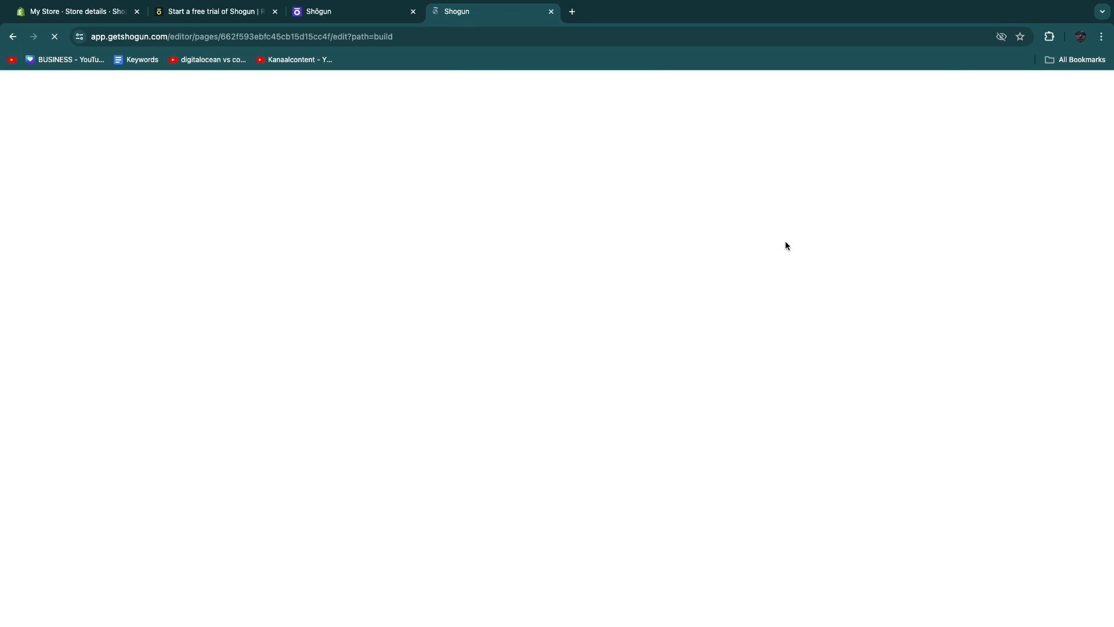
click(88, 8)
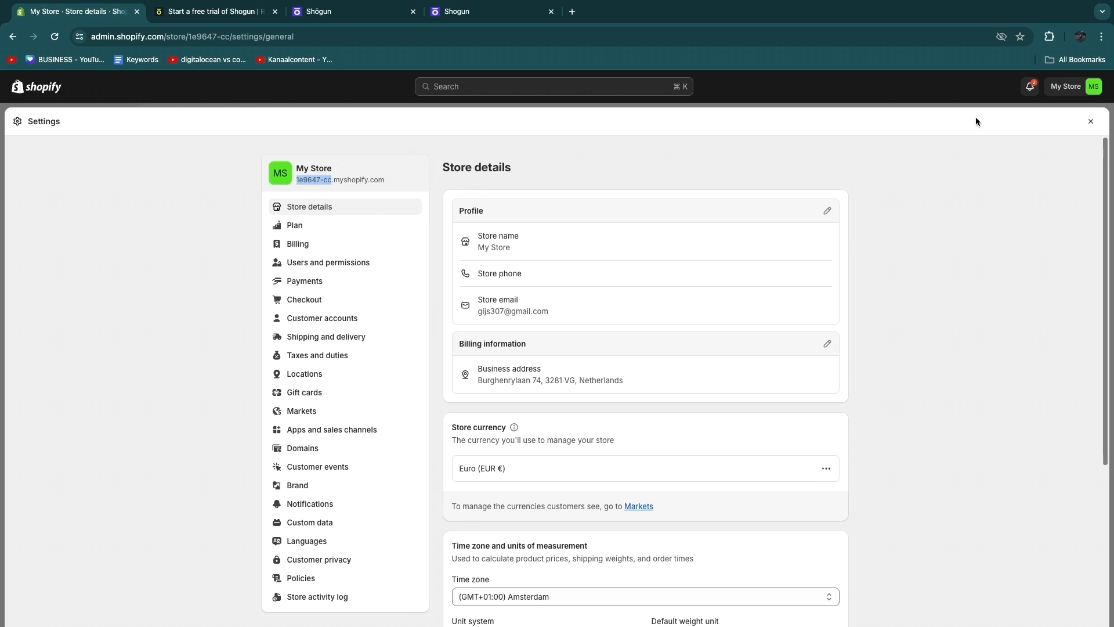
click(1090, 123)
click(467, 15)
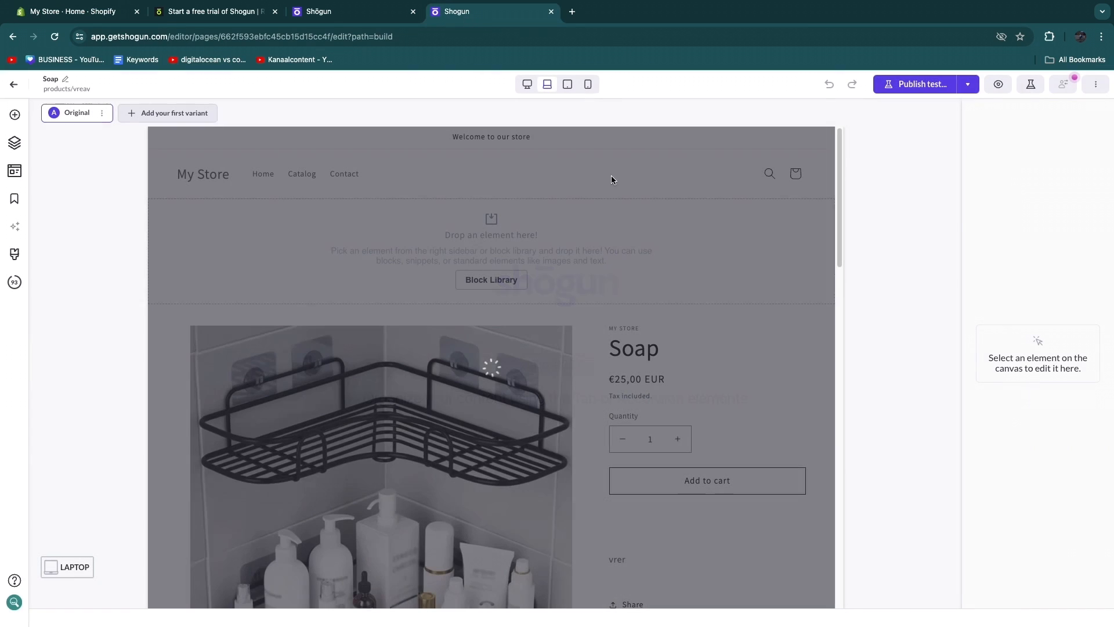
Step: Publish the Soap page's A/B test with the Original and b variants
click(920, 85)
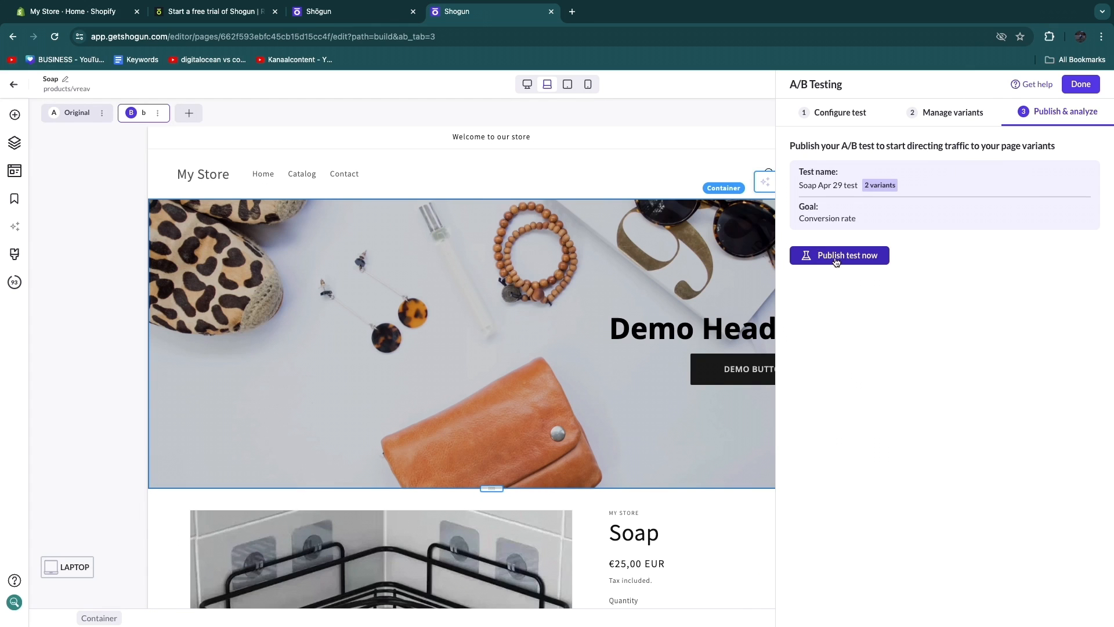
click(846, 257)
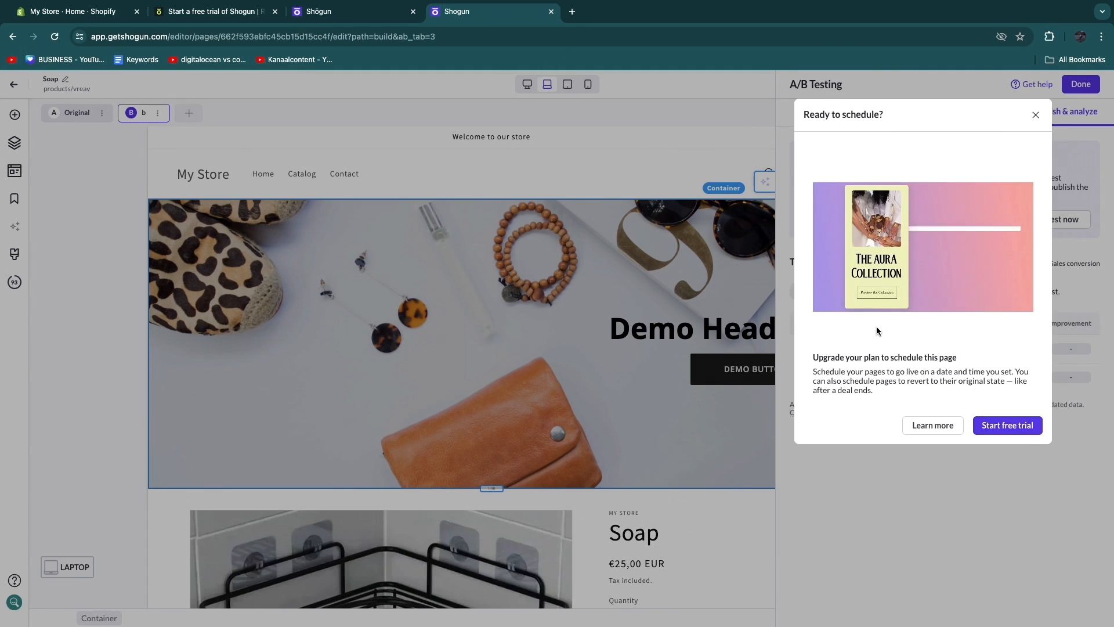
Step: Read the page scheduling upgrade offer, compare the Build, Grow and Advanced plans, and close the pricing page
drag(813, 357, 904, 390)
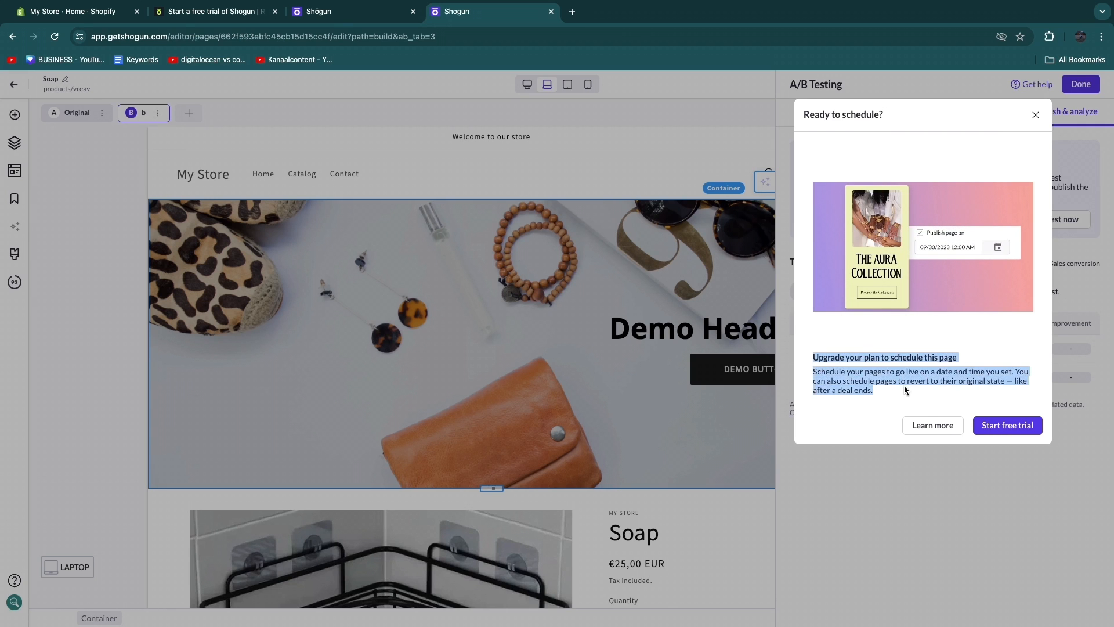
click(1025, 422)
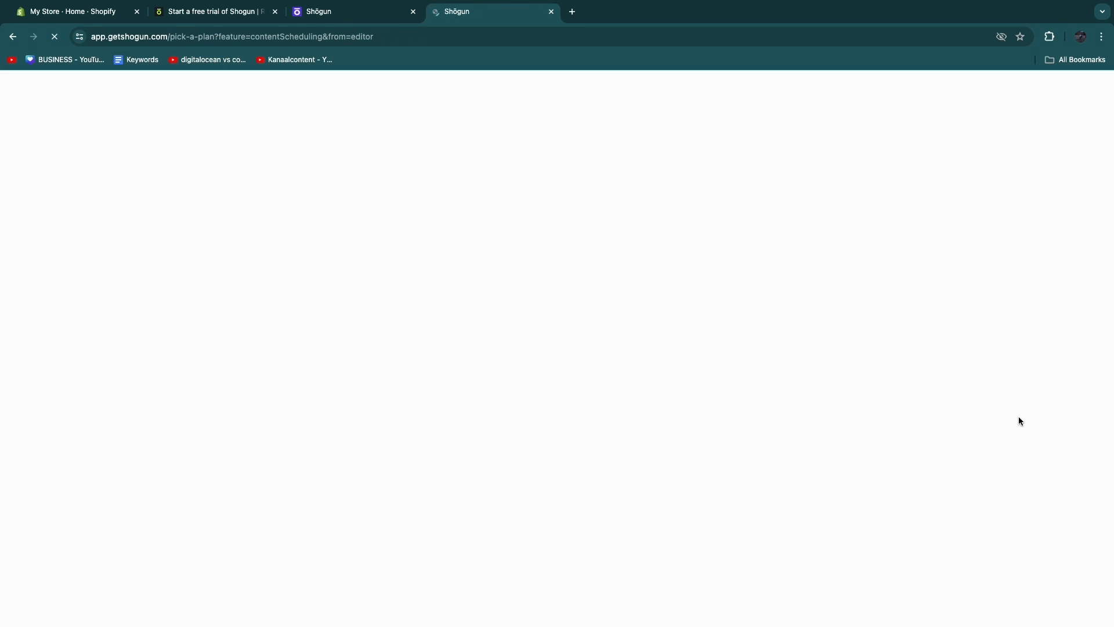
scroll(525, 343, down, 7)
scroll(525, 342, up, 4)
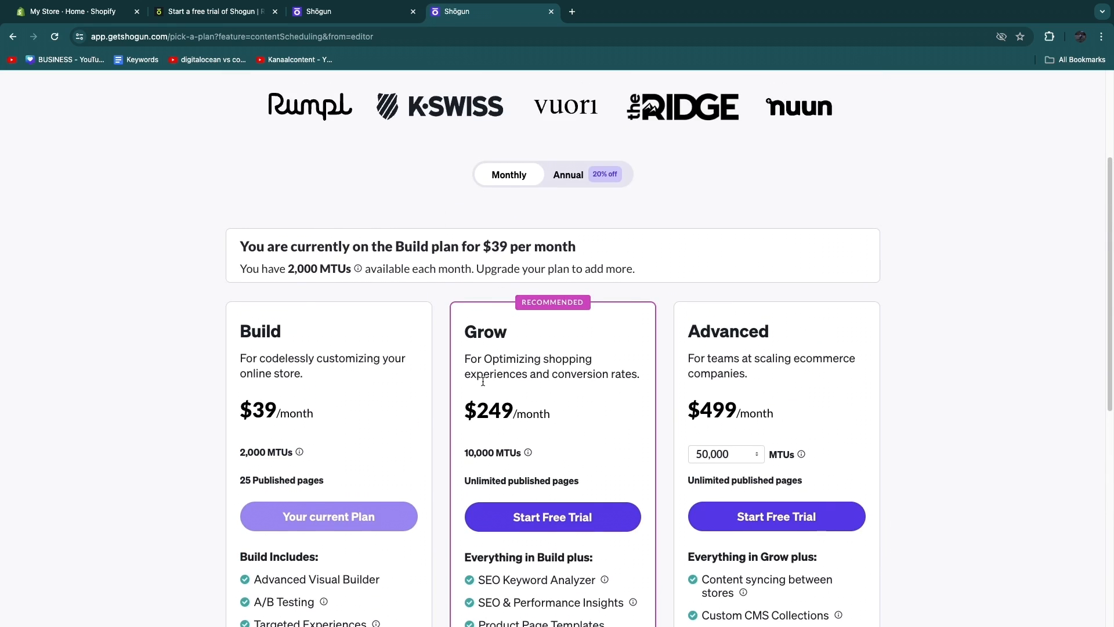
scroll(493, 383, down, 5)
drag(497, 375, 639, 381)
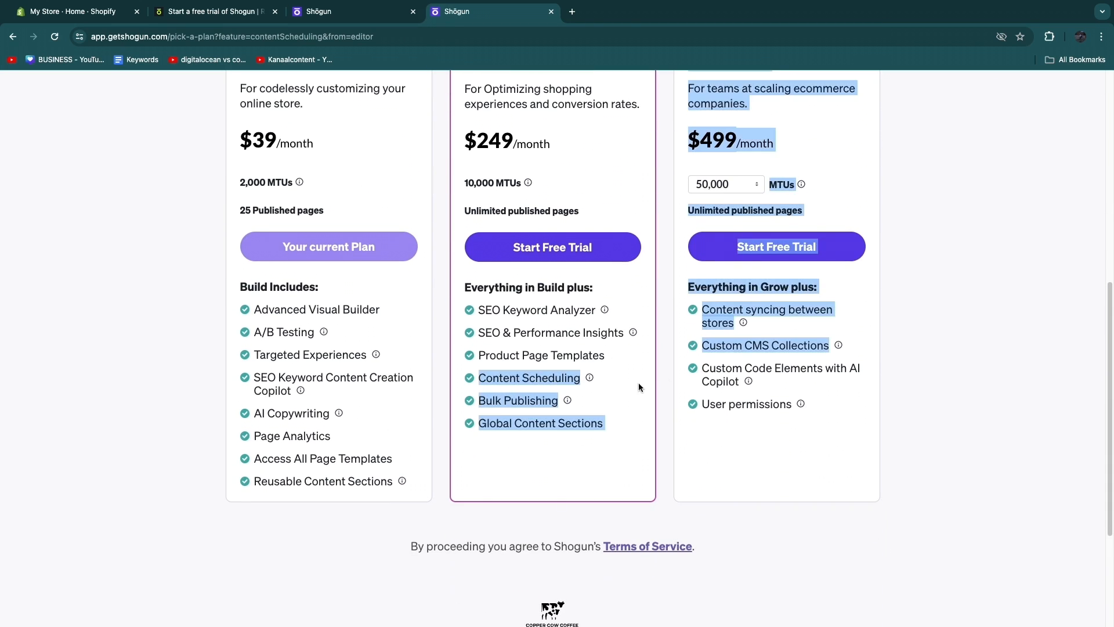
click(607, 398)
scroll(607, 398, up, 3)
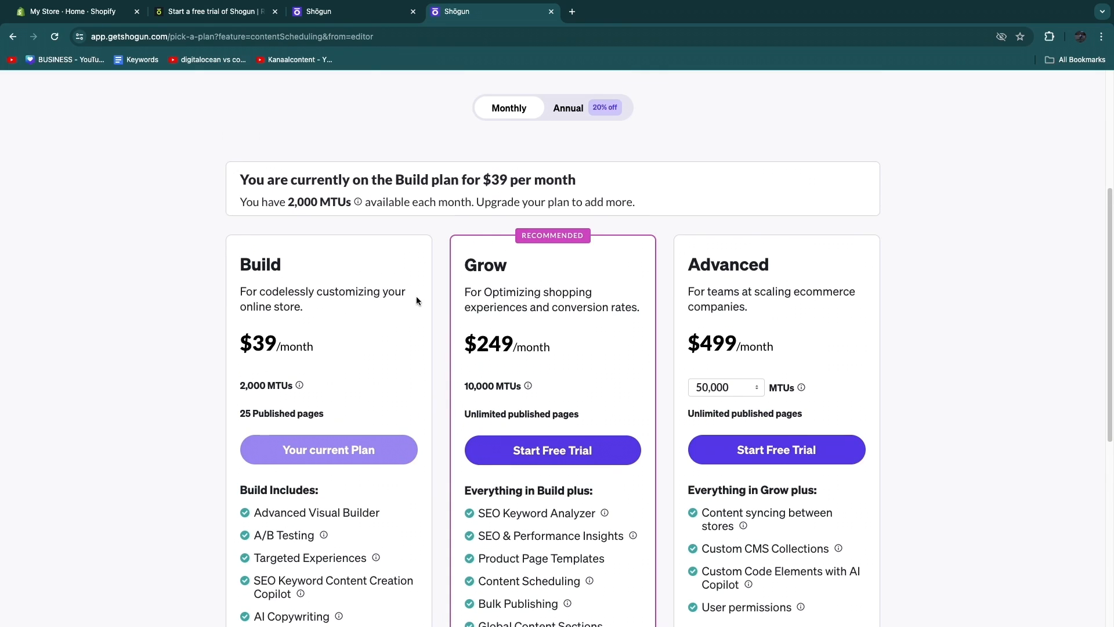
scroll(378, 271, down, 2)
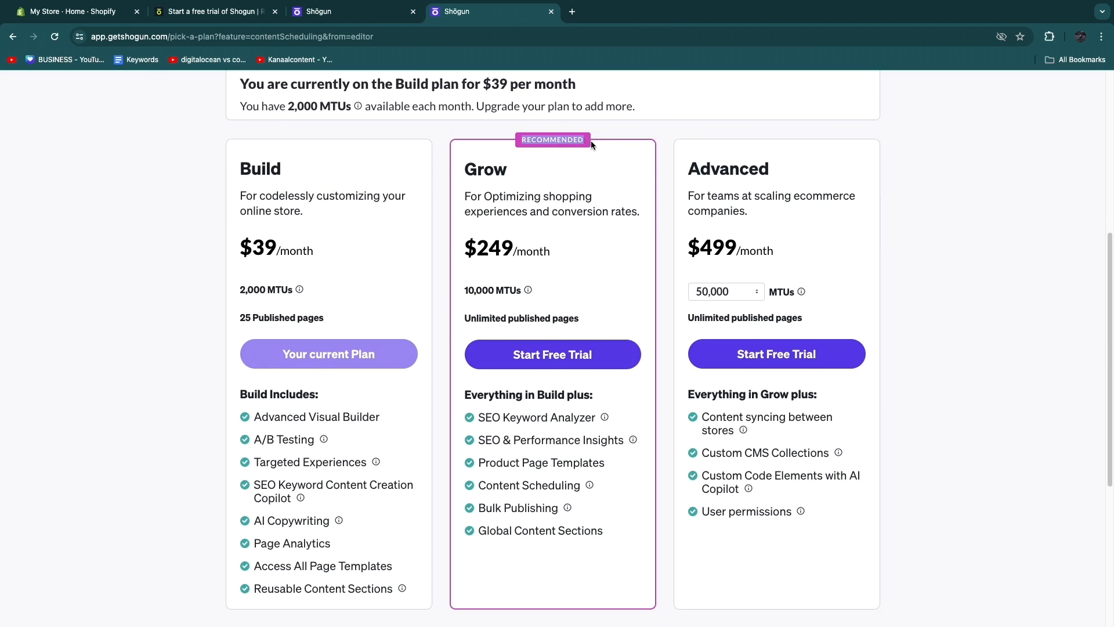
click(552, 12)
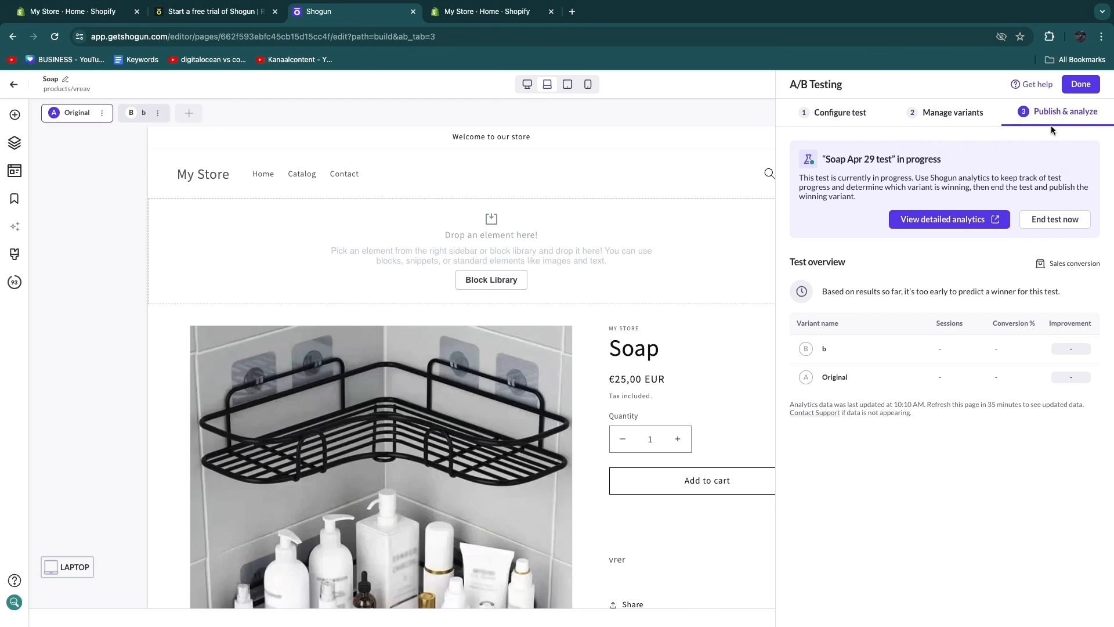
Step: Switch to the Shopify admin, open the live Soap product page and examine its published sections down to the footer
click(70, 12)
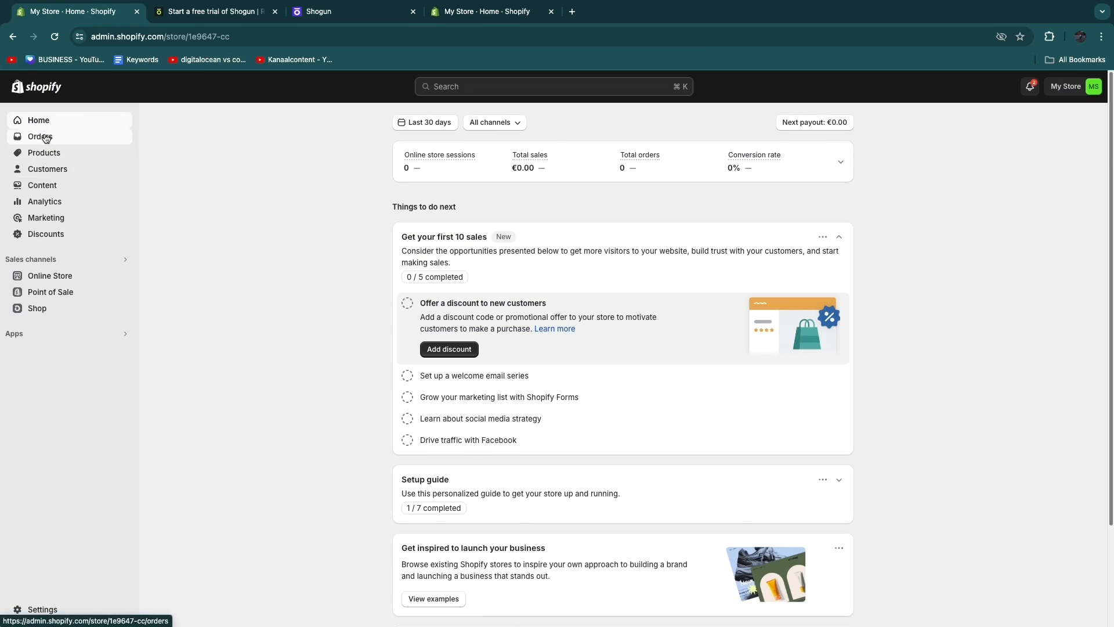
click(46, 138)
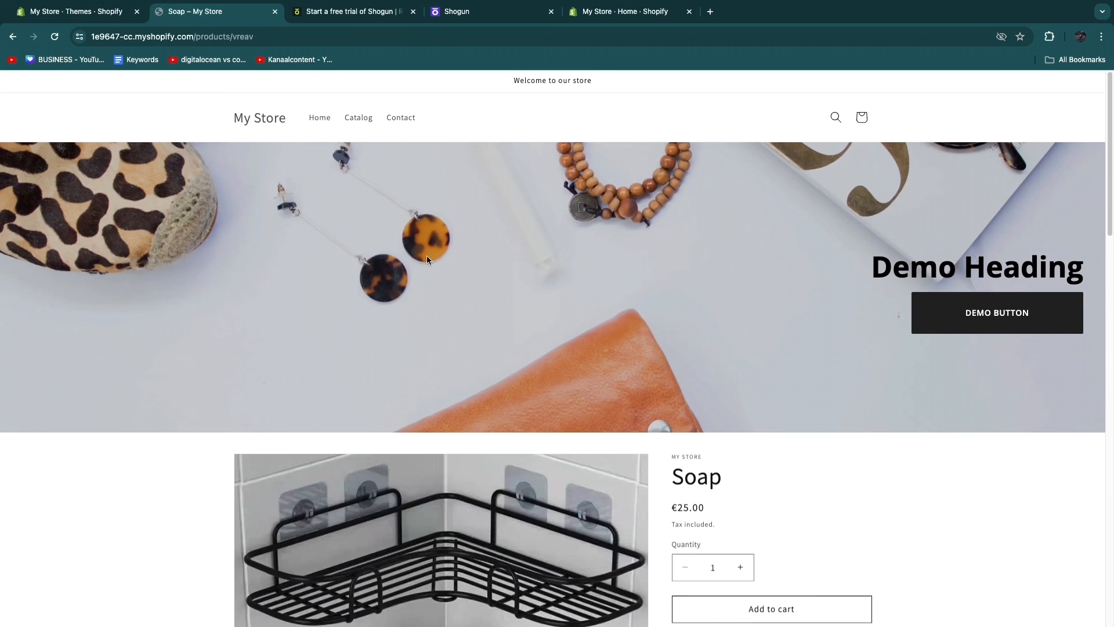
scroll(551, 460, down, 3)
scroll(551, 461, down, 9)
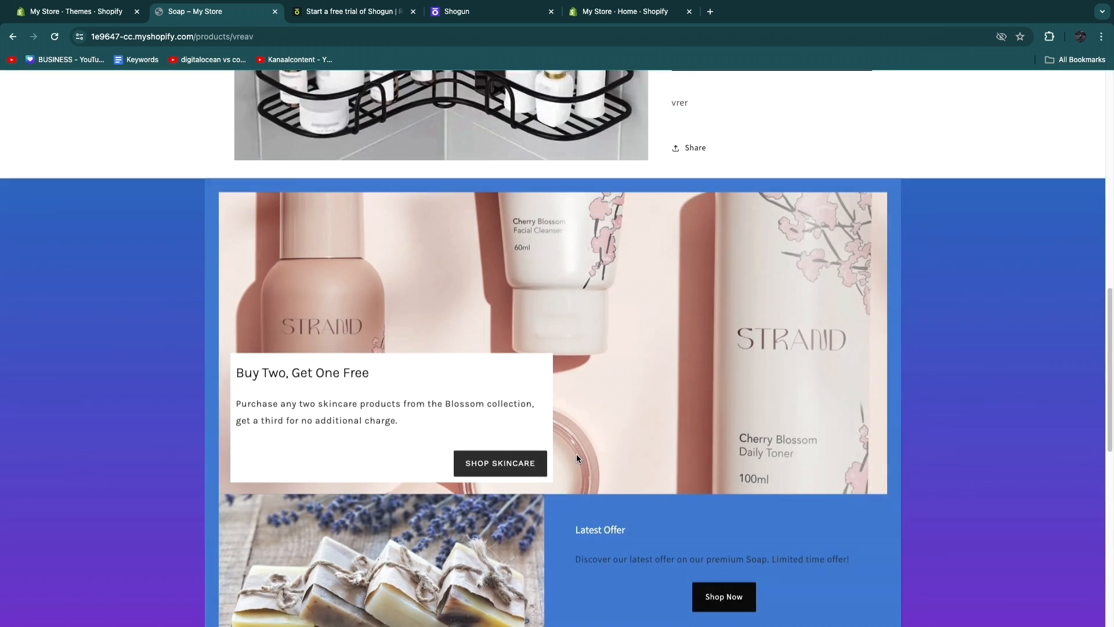
scroll(580, 458, down, 2)
scroll(632, 467, down, 8)
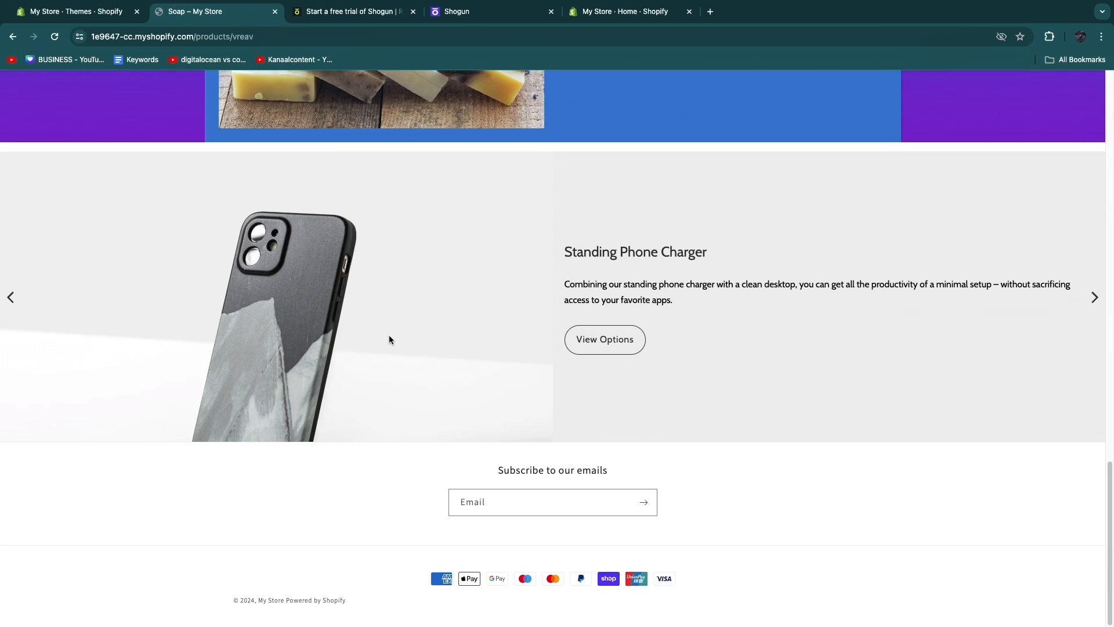
scroll(505, 389, up, 15)
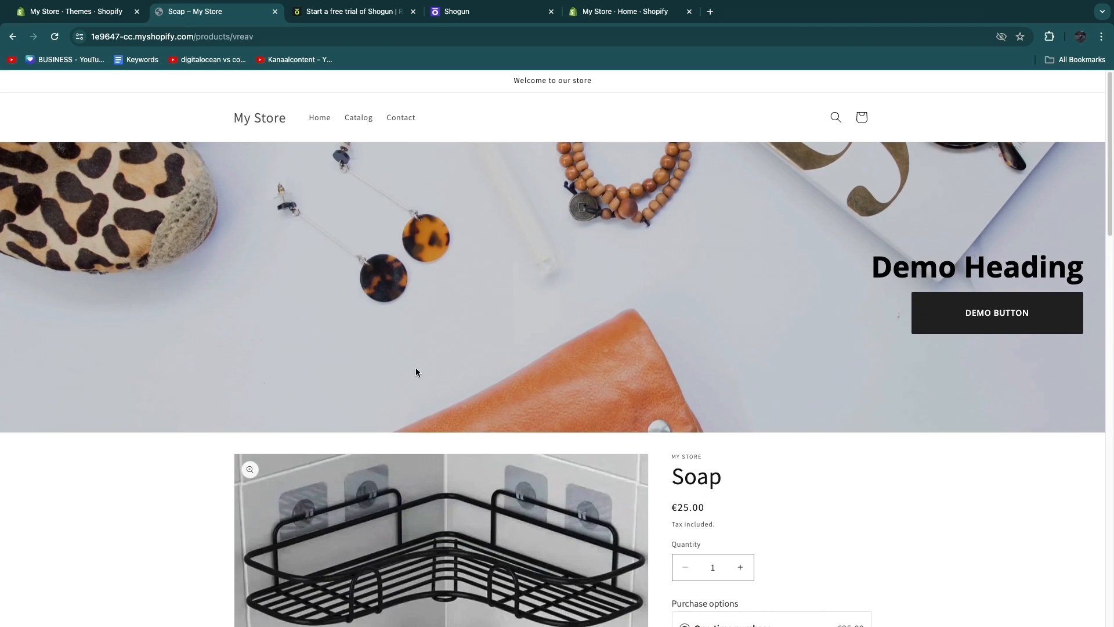
Step: Reload the live Soap product page and check its sections again down to the phone charger slider
click(54, 36)
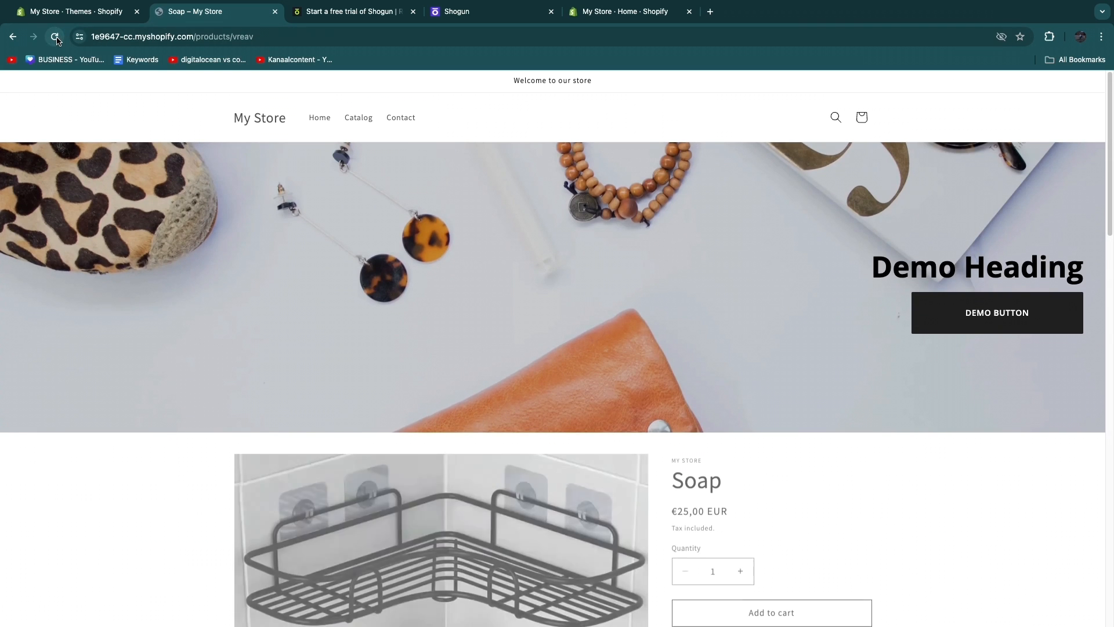
scroll(225, 250, down, 1)
scroll(225, 250, down, 15)
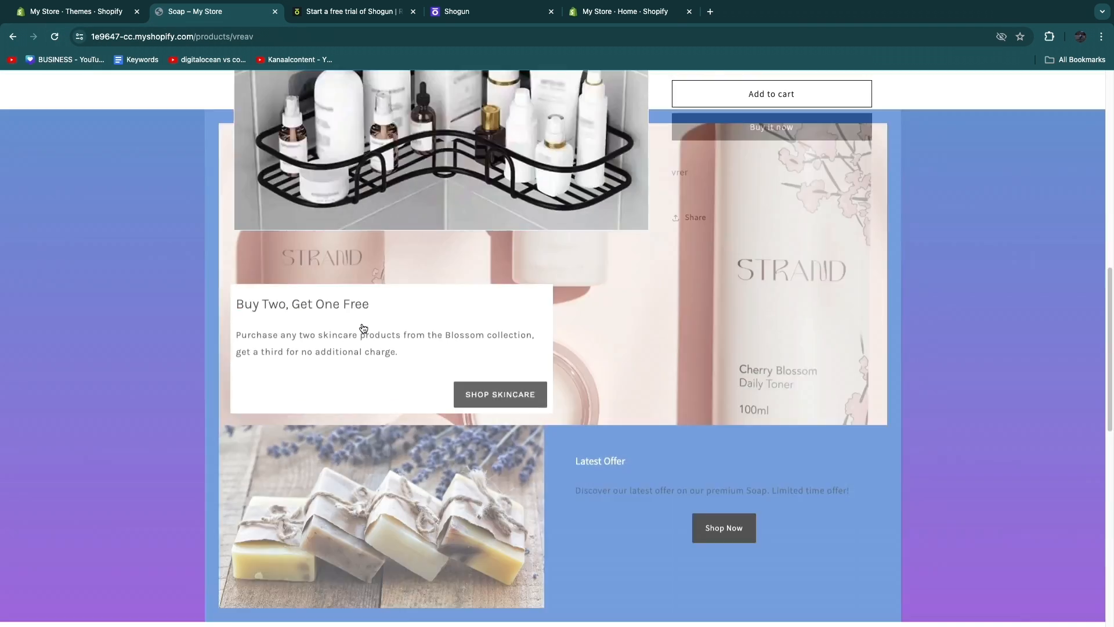
scroll(465, 369, down, 5)
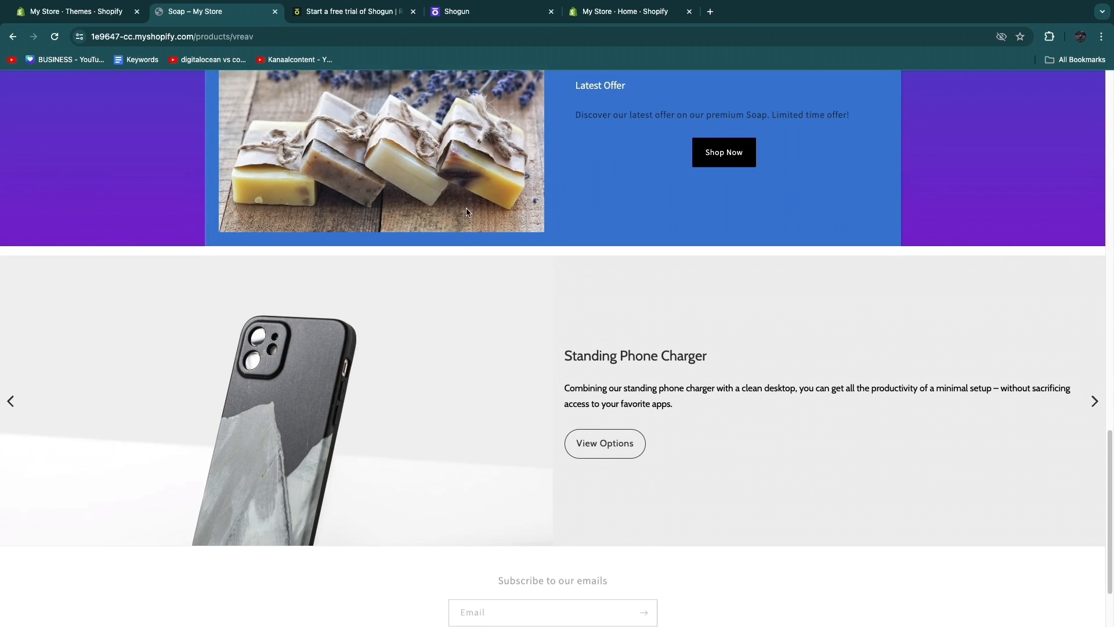
Step: Switch back to the Shogun editor and leave it for the pages list
click(482, 12)
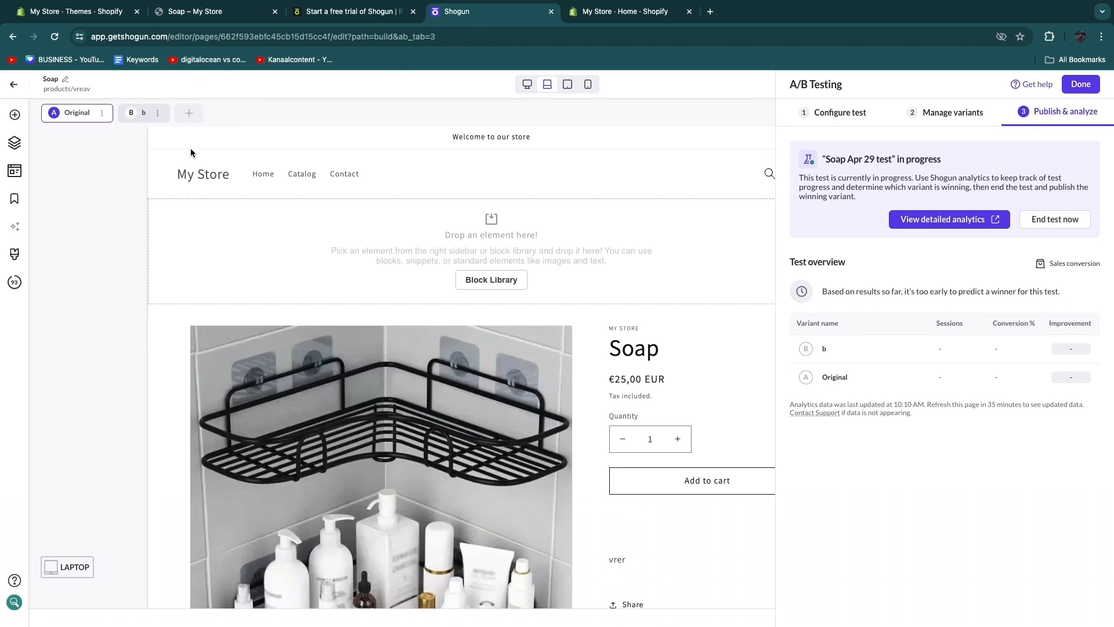
click(12, 86)
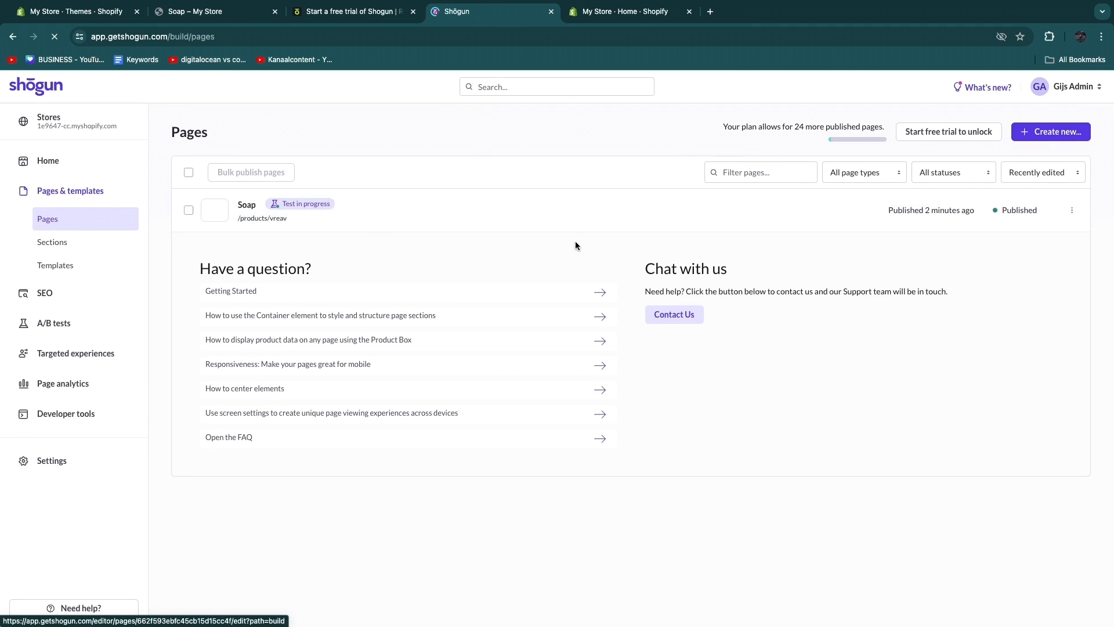
Step: Open the analytics of the Soap page and examine its overview charts, including total sales and conversion rate
click(1072, 211)
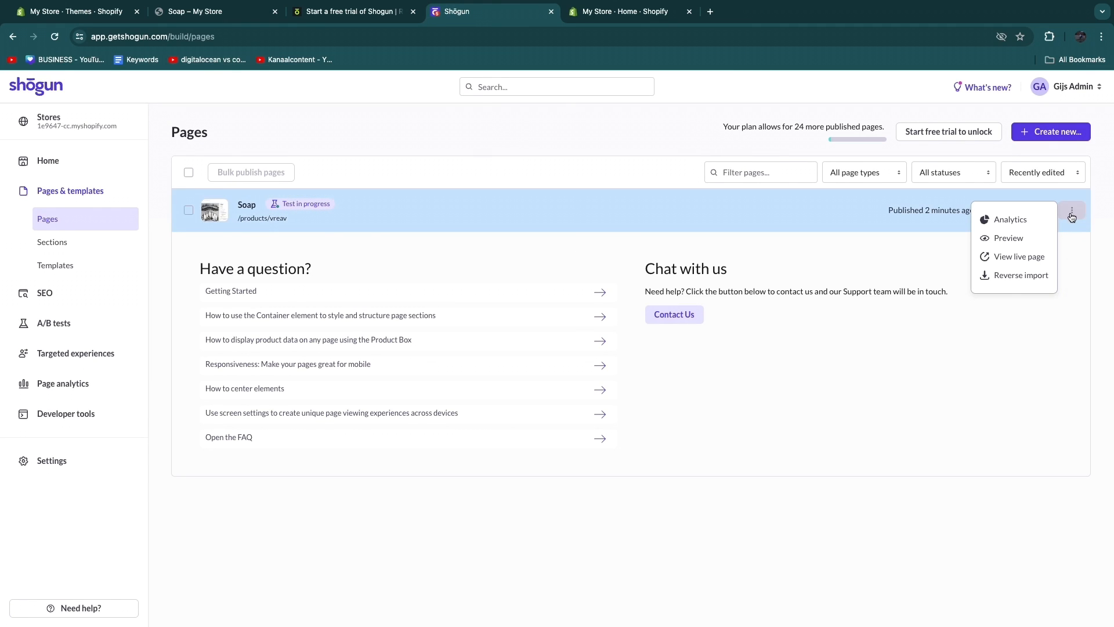
click(1010, 219)
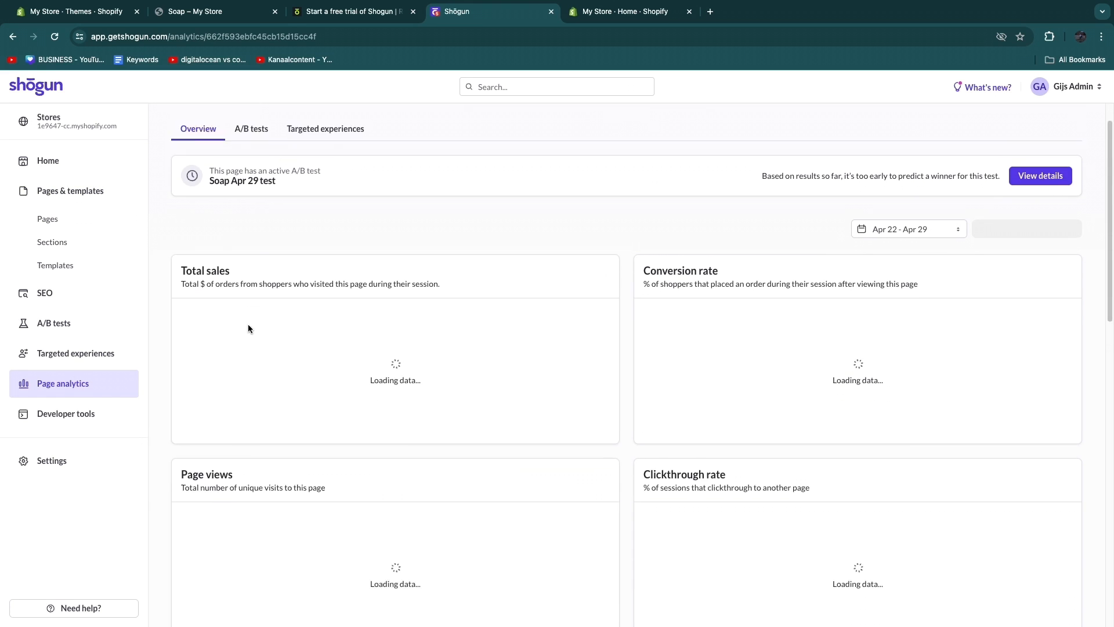
scroll(249, 324, down, 2)
drag(180, 205, 231, 206)
drag(646, 207, 923, 221)
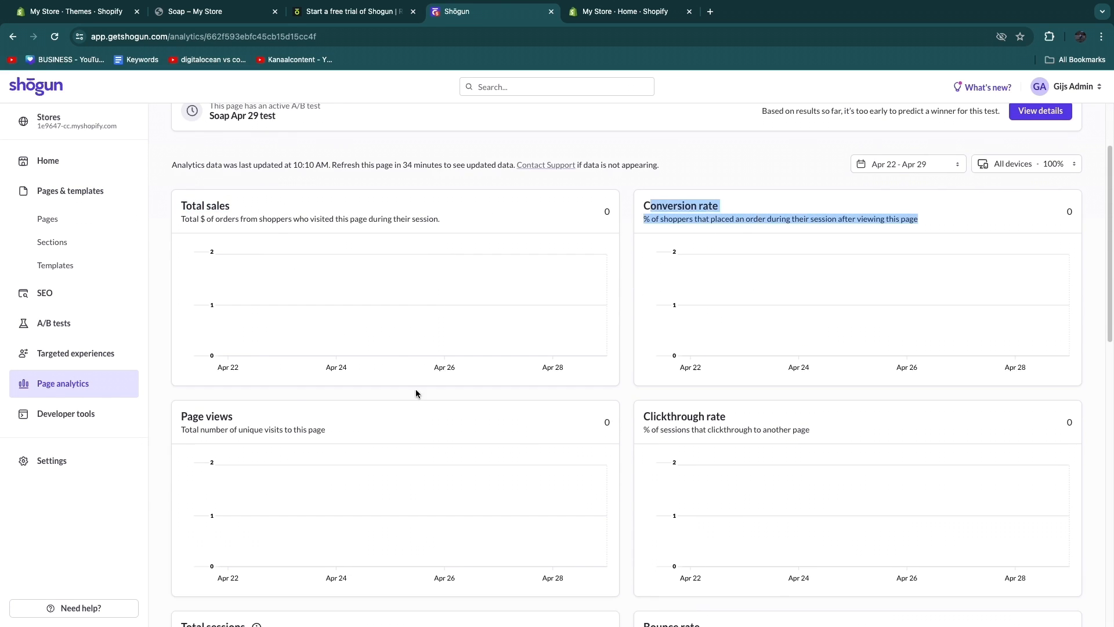
scroll(418, 284, up, 3)
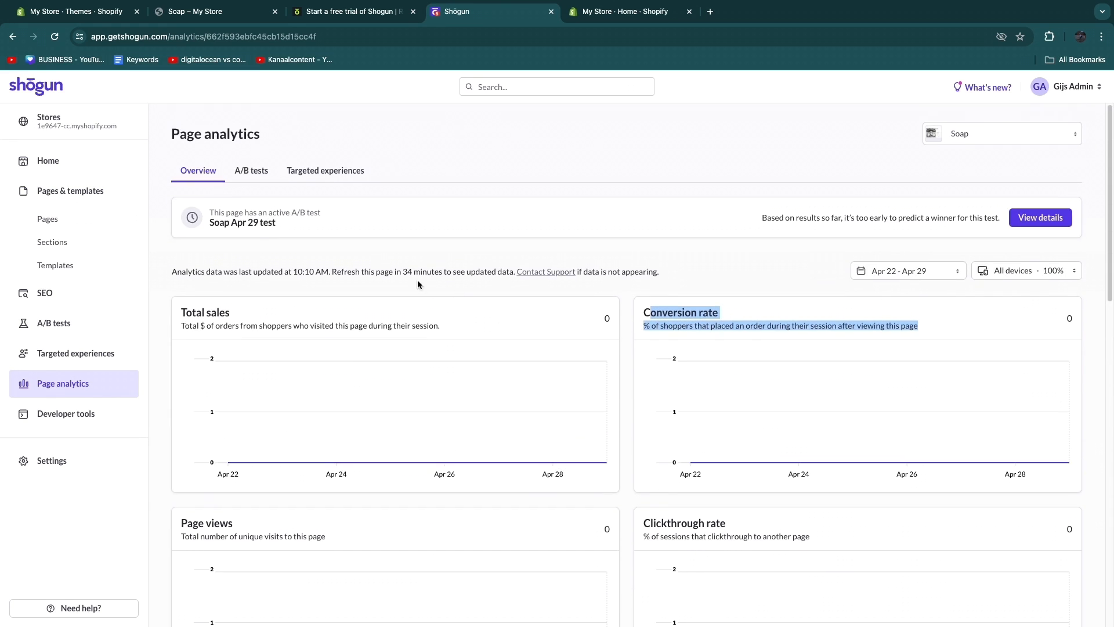
Step: Open the Soap page's A/B test analytics and examine the variant comparison table, Improvement column and charts below
click(252, 181)
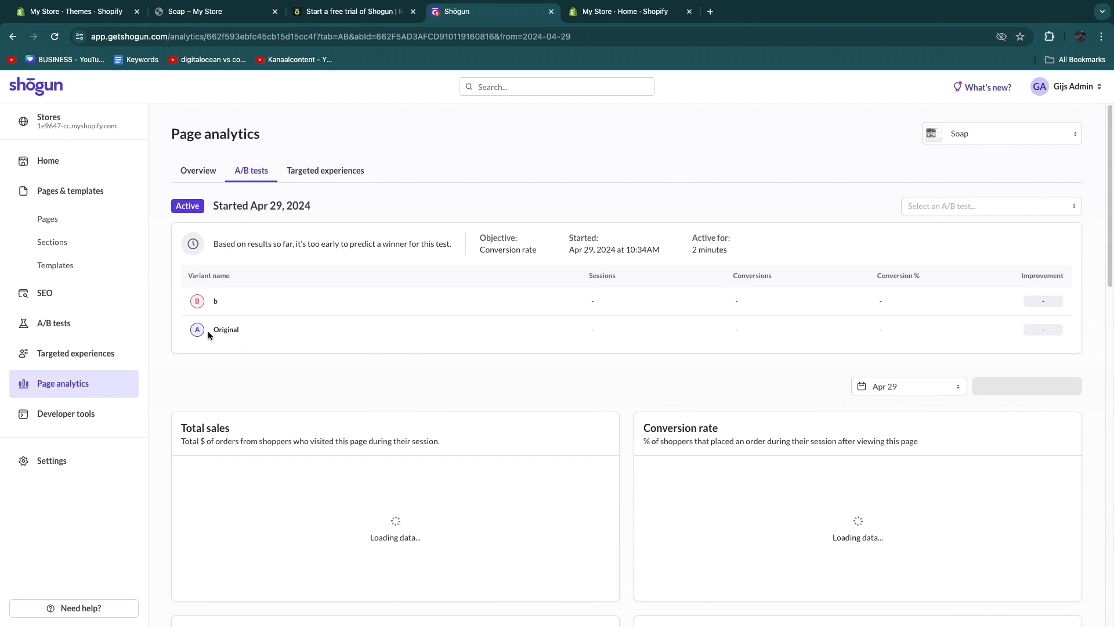
drag(231, 306, 420, 382)
click(504, 360)
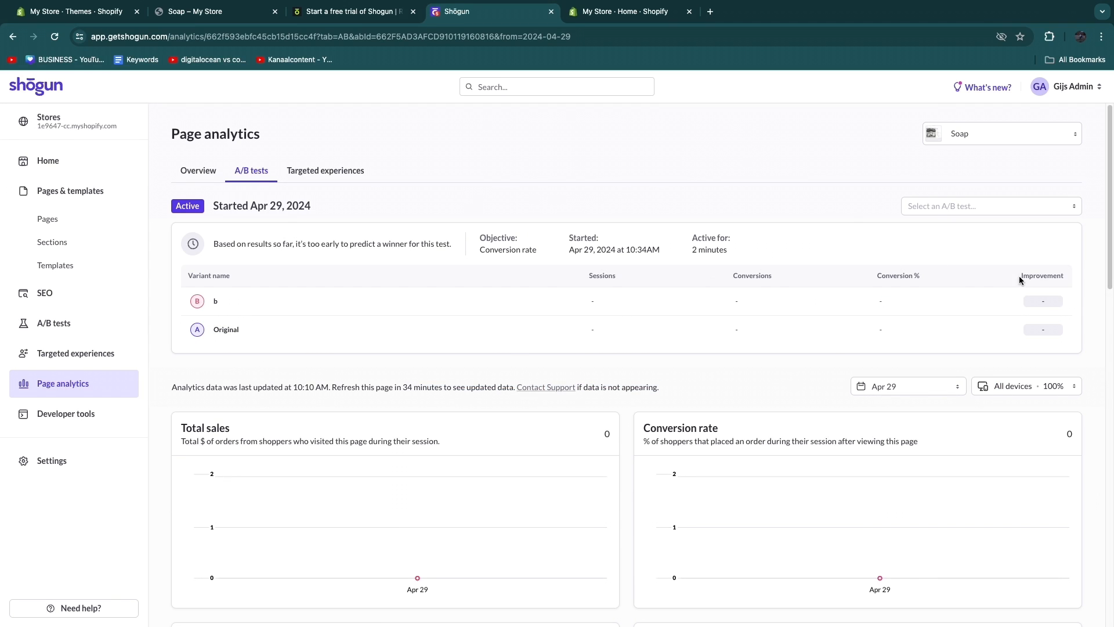
drag(1020, 277, 1083, 268)
click(1080, 273)
scroll(865, 365, down, 1)
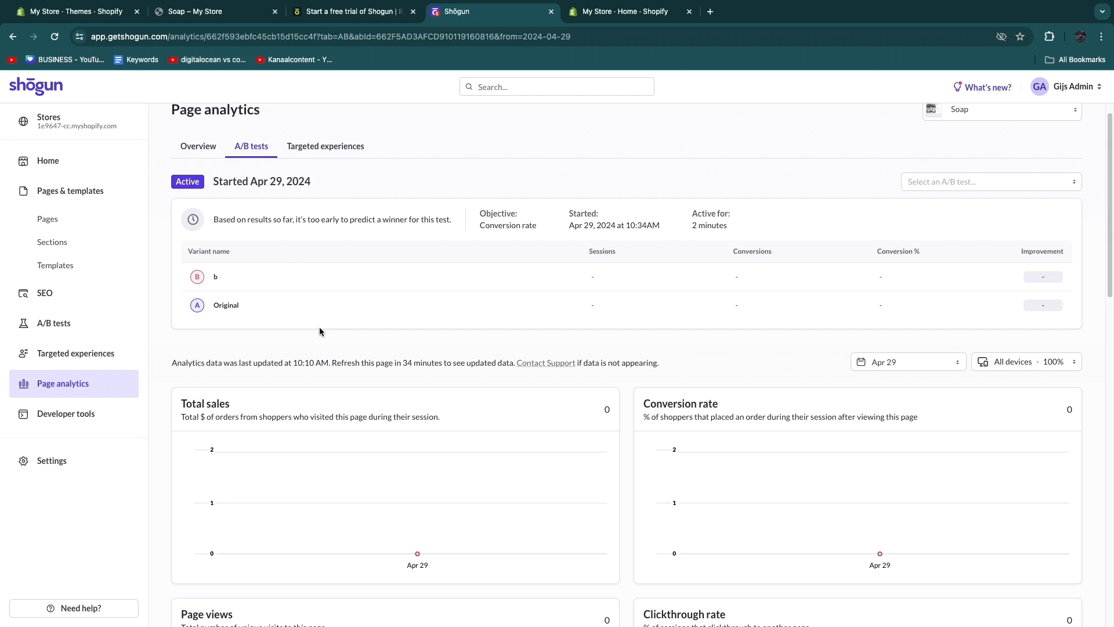
scroll(294, 359, down, 5)
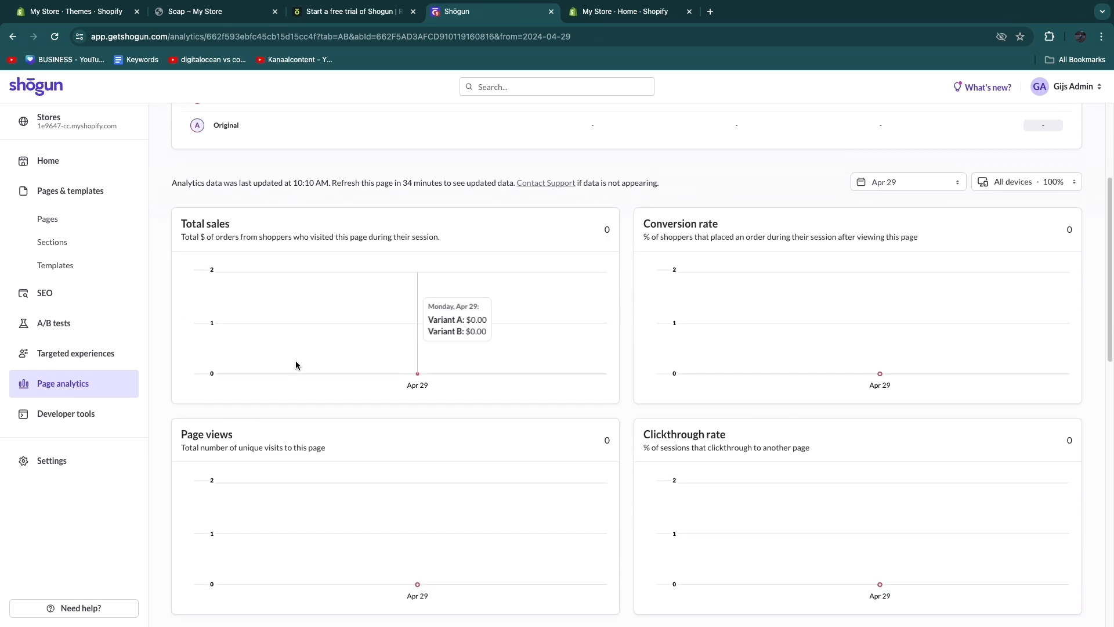
scroll(450, 409, up, 5)
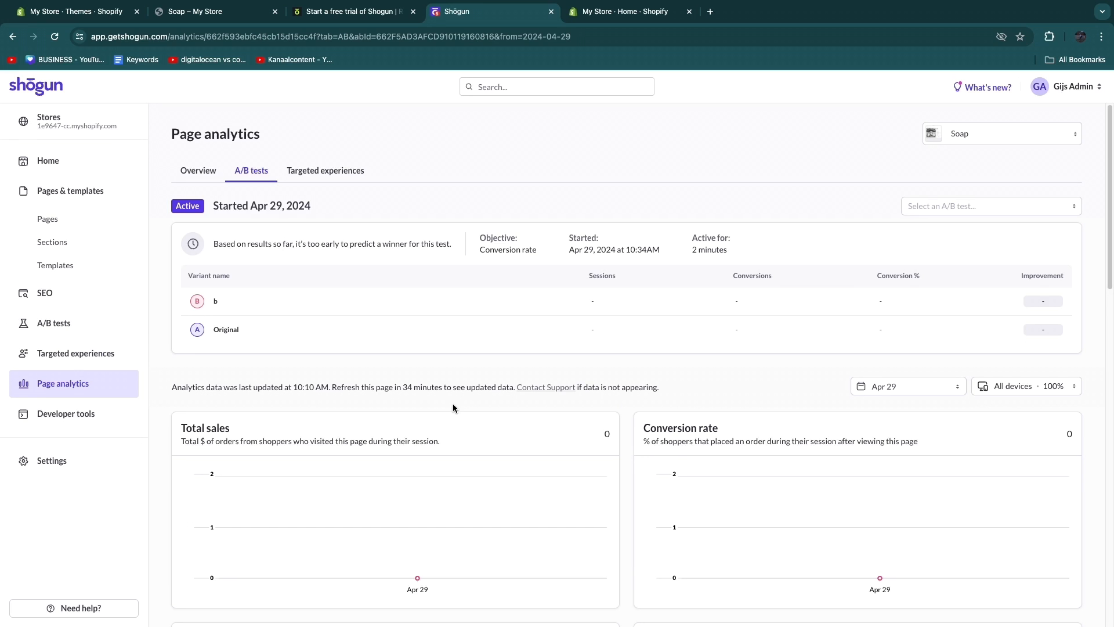
Step: Open the Templates section and read the upgrade notice for Product Page Templates
click(62, 267)
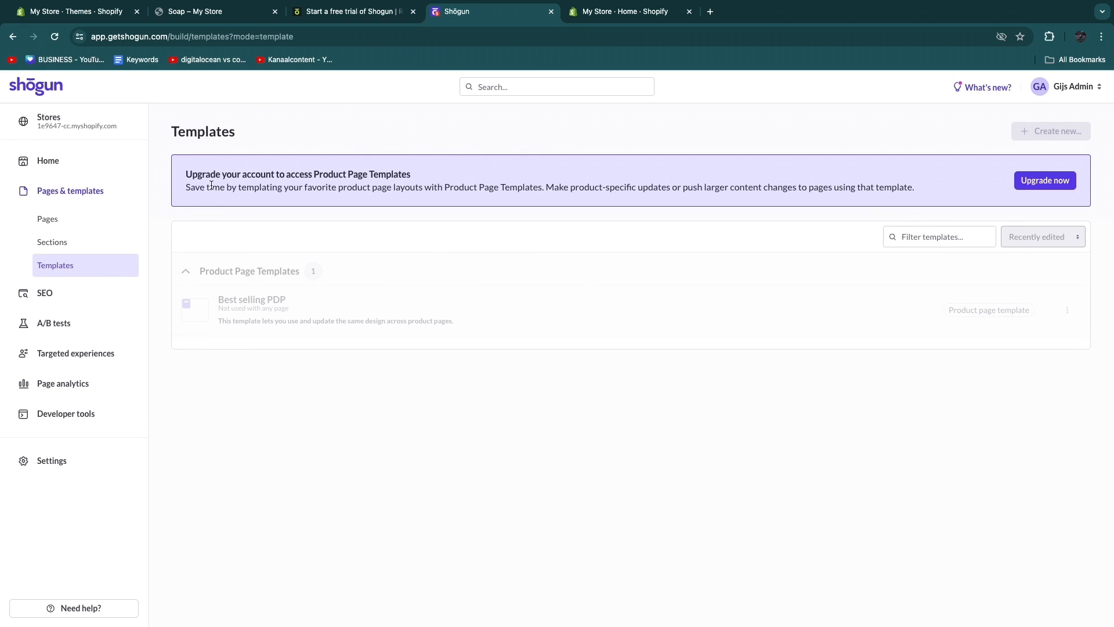
drag(185, 174, 425, 176)
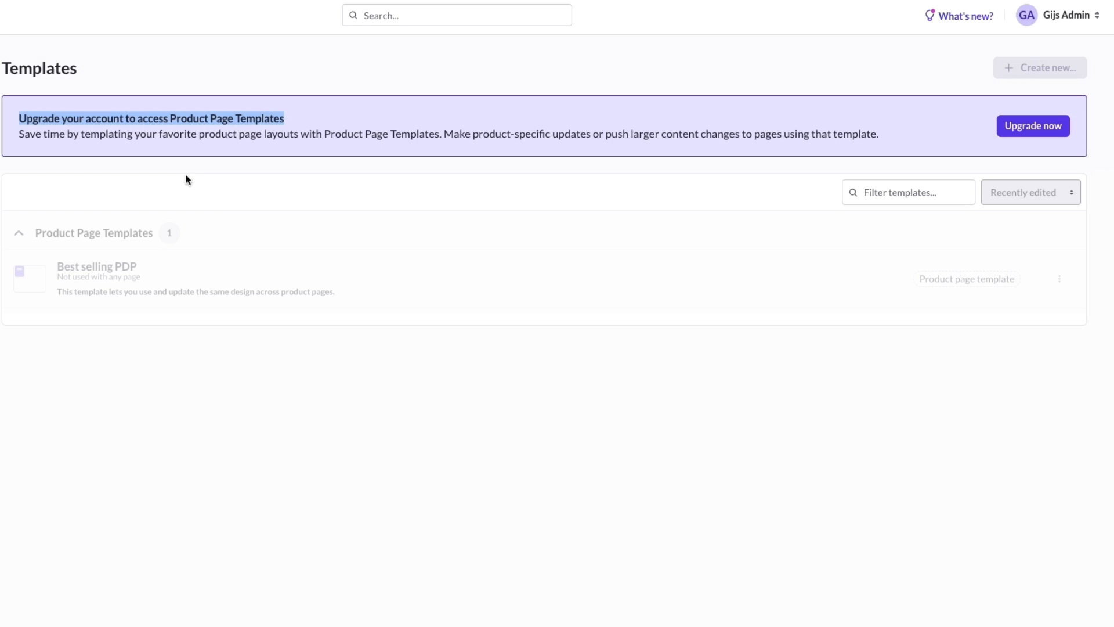
Step: Open Shogun's pricing page and check the Grow plan's price and its Product Page Templates feature
click(454, 124)
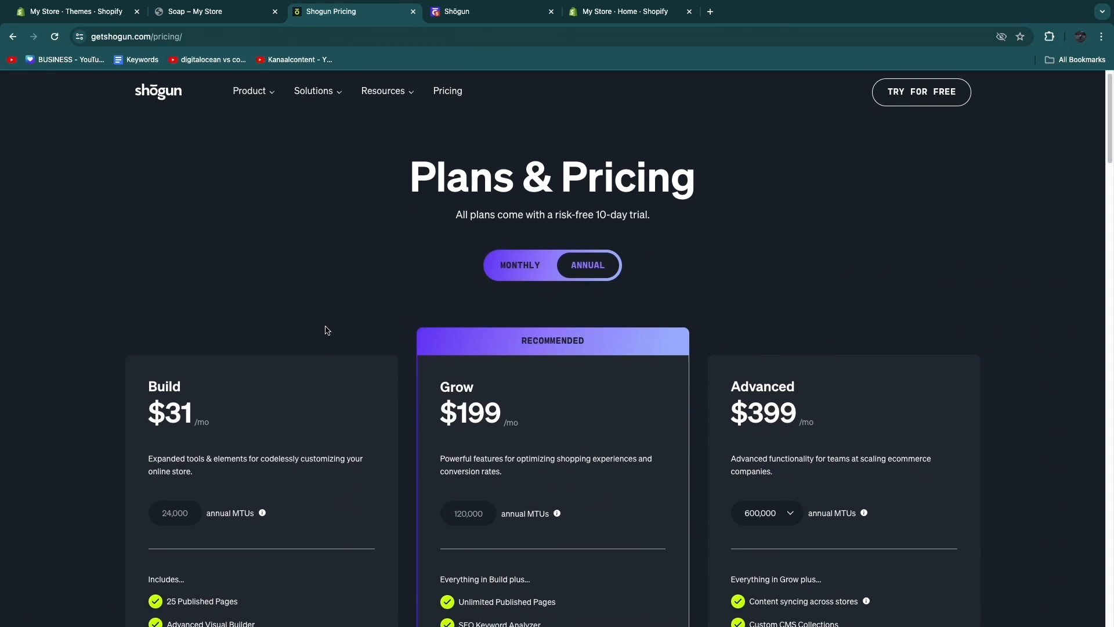
scroll(308, 334, down, 3)
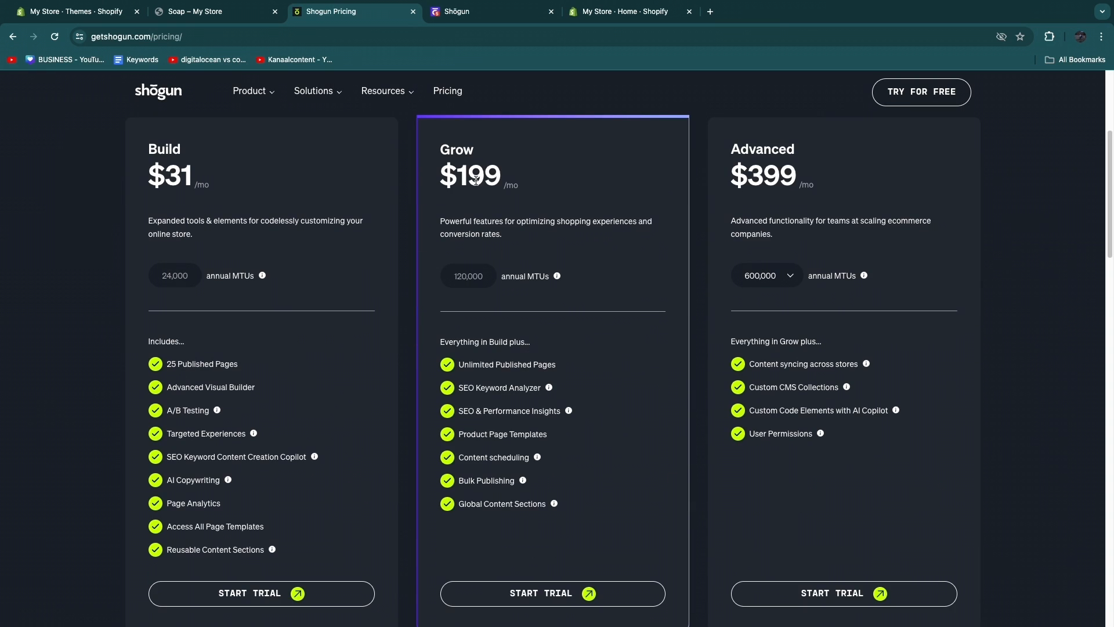
triple_click(476, 180)
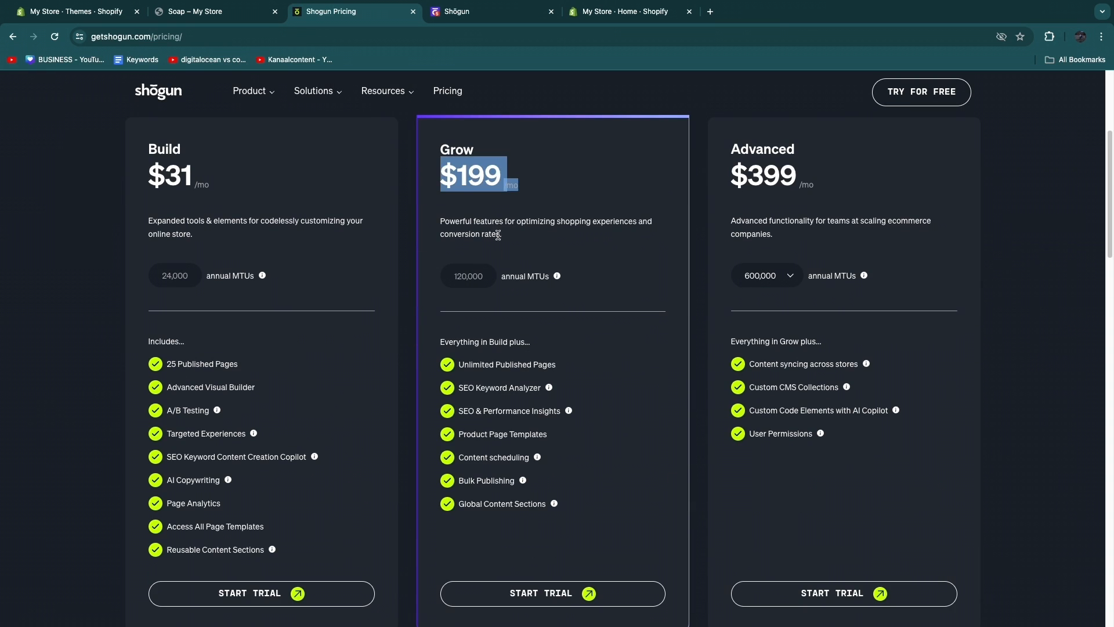
drag(459, 434, 585, 438)
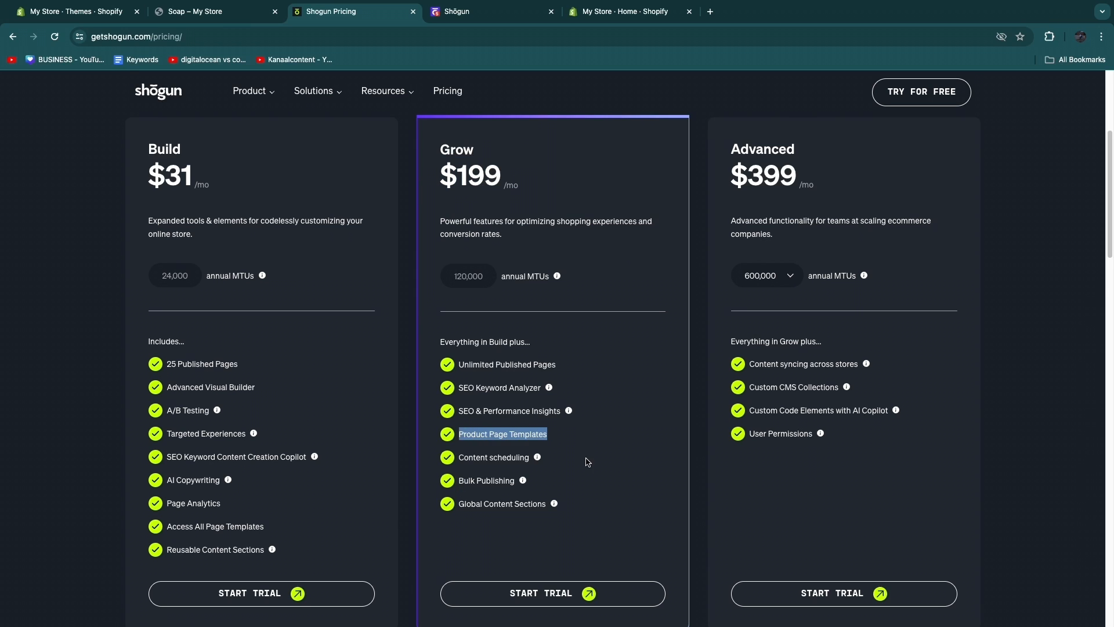
click(588, 461)
drag(460, 435, 561, 441)
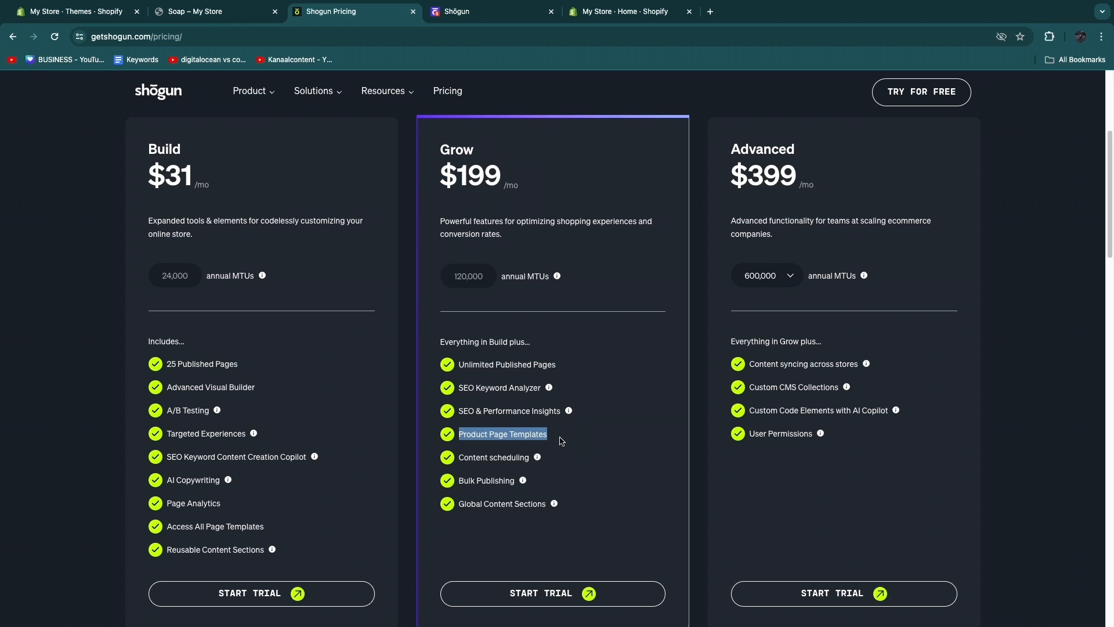
click(595, 458)
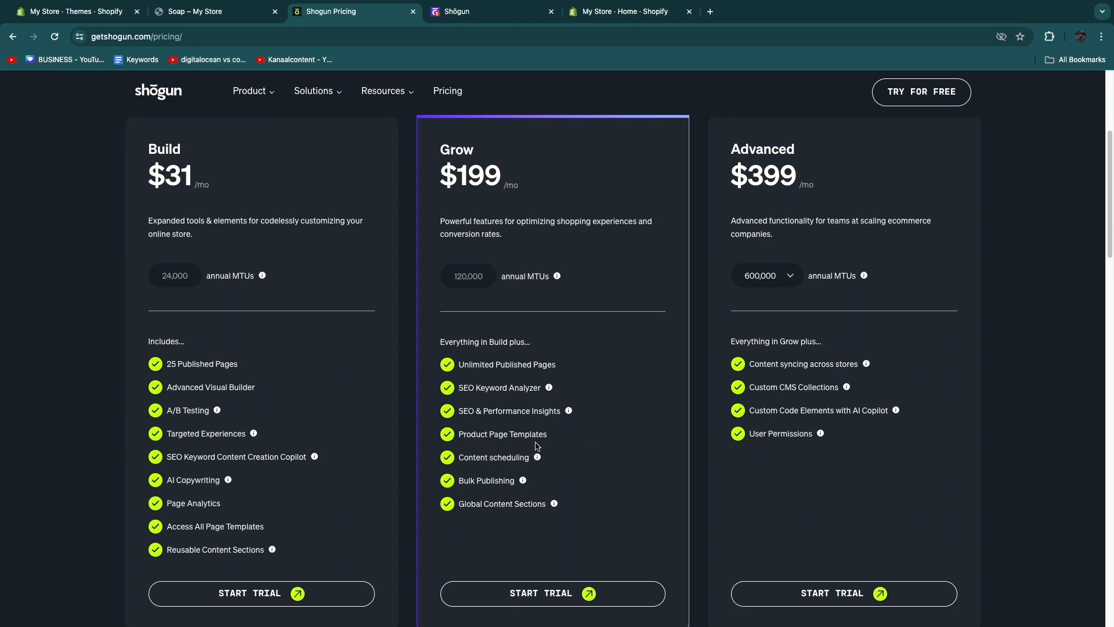
Step: Switch back to the Shogun app to view the pages list, and return to the Shogun pricing page
key(ctrl+Tab)
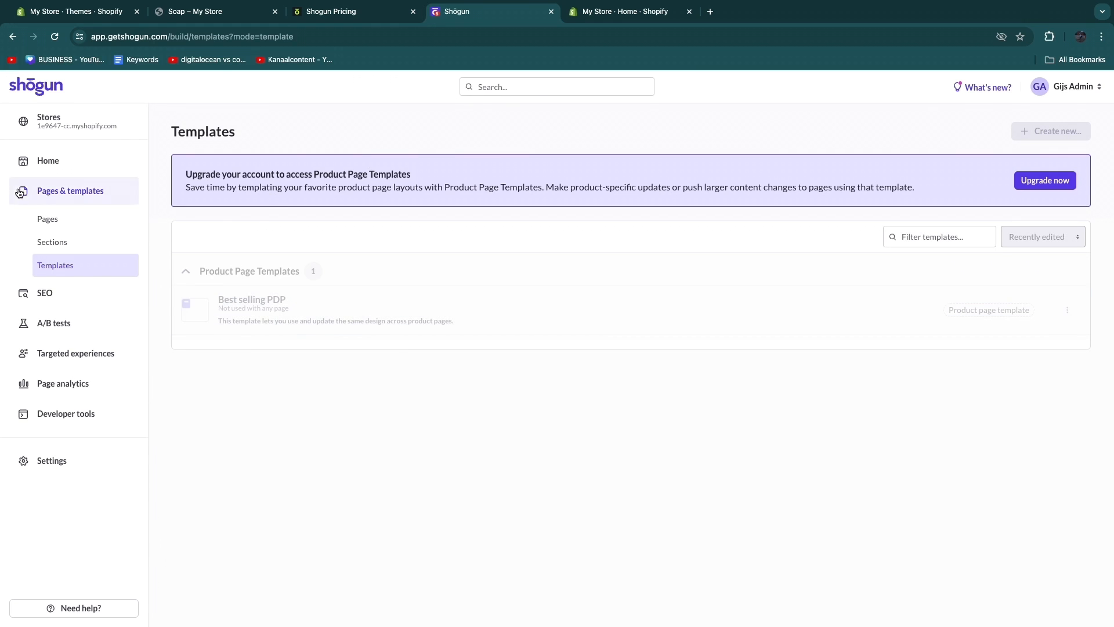
click(58, 230)
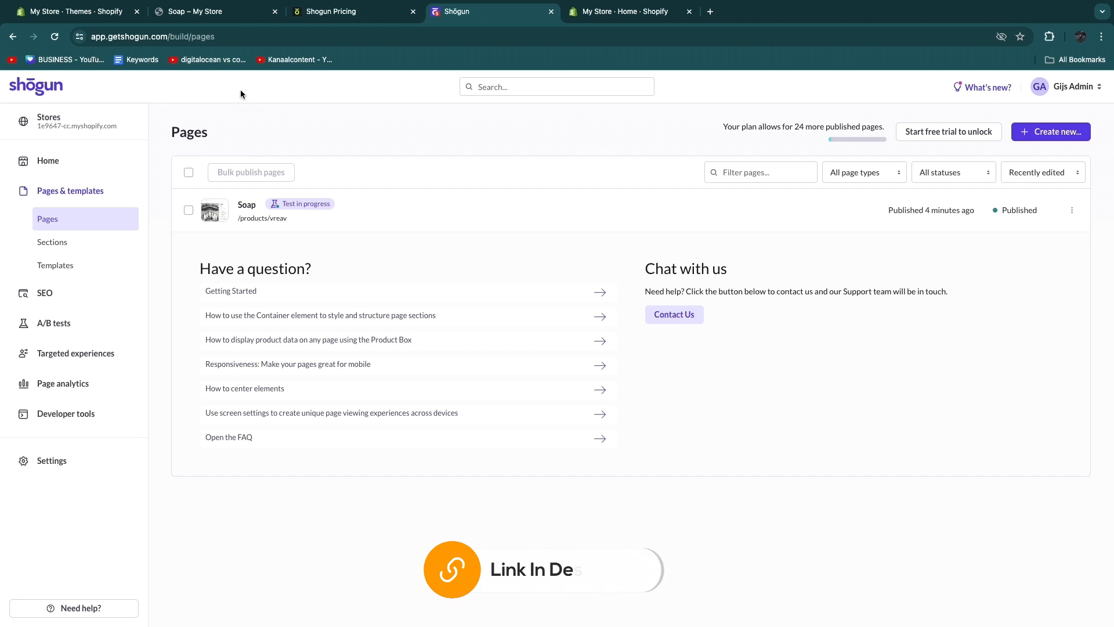
click(363, 13)
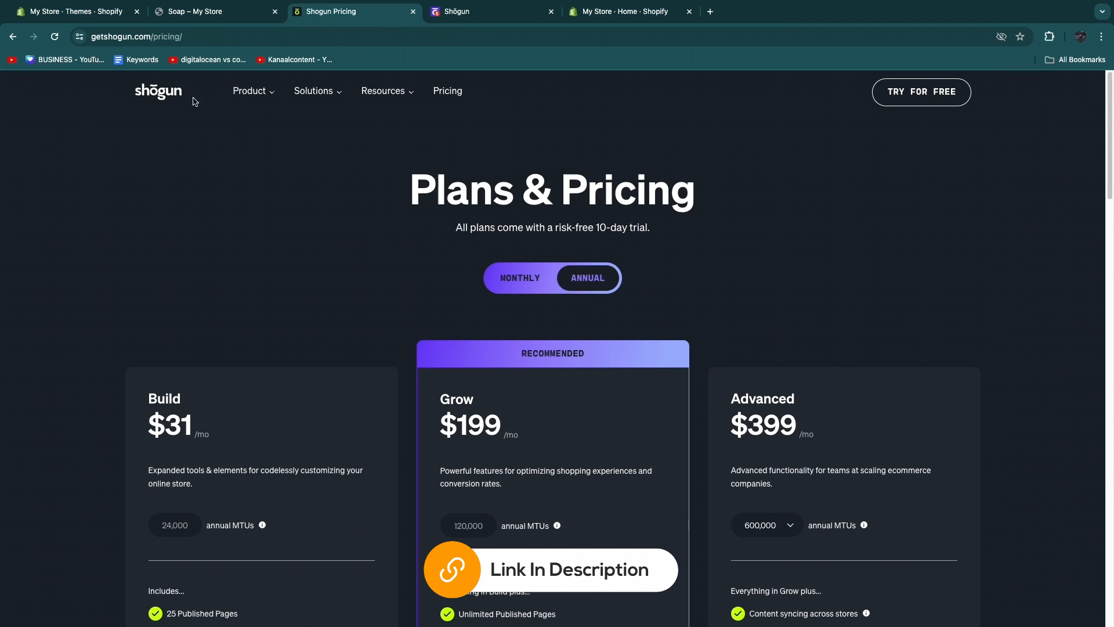